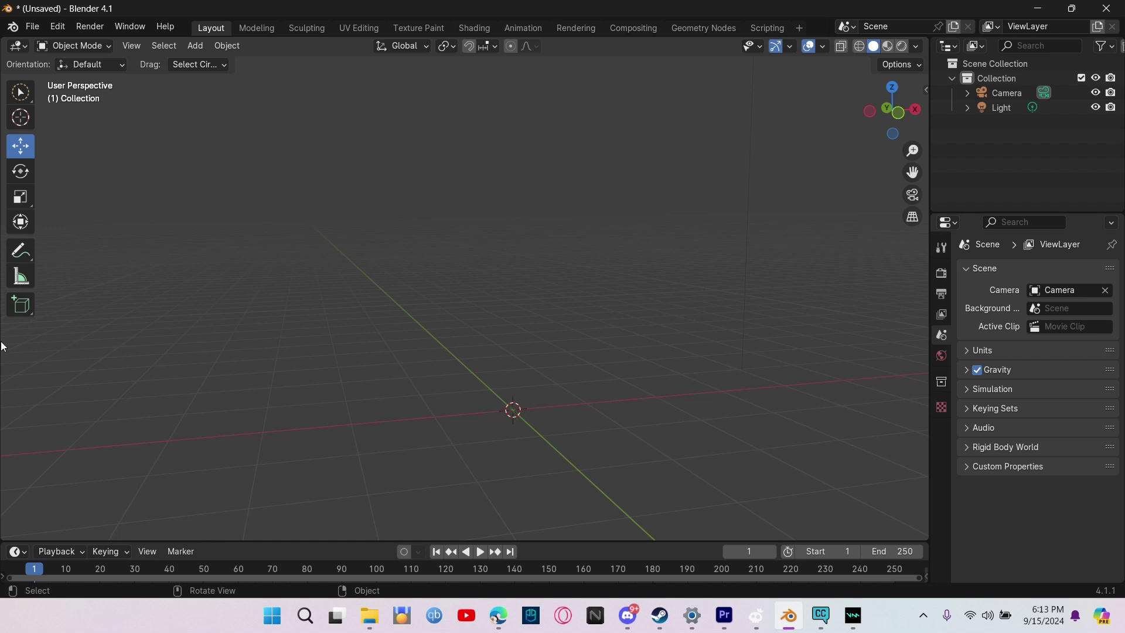
Import the FBX model Nardoragon_5_Fingers.fbx from the Dragon assets folder with the default import settings.
{"action": "left_click", "coordinate": [32, 27]}
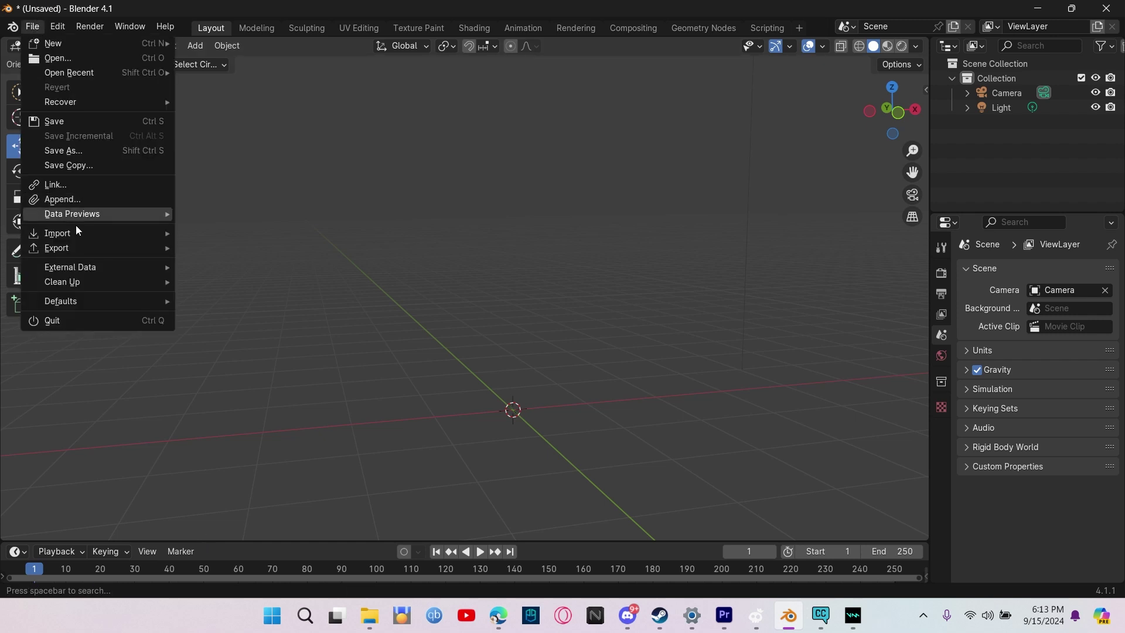
{"action": "mouse_move", "coordinate": [76, 241]}
{"action": "left_click", "coordinate": [229, 378]}
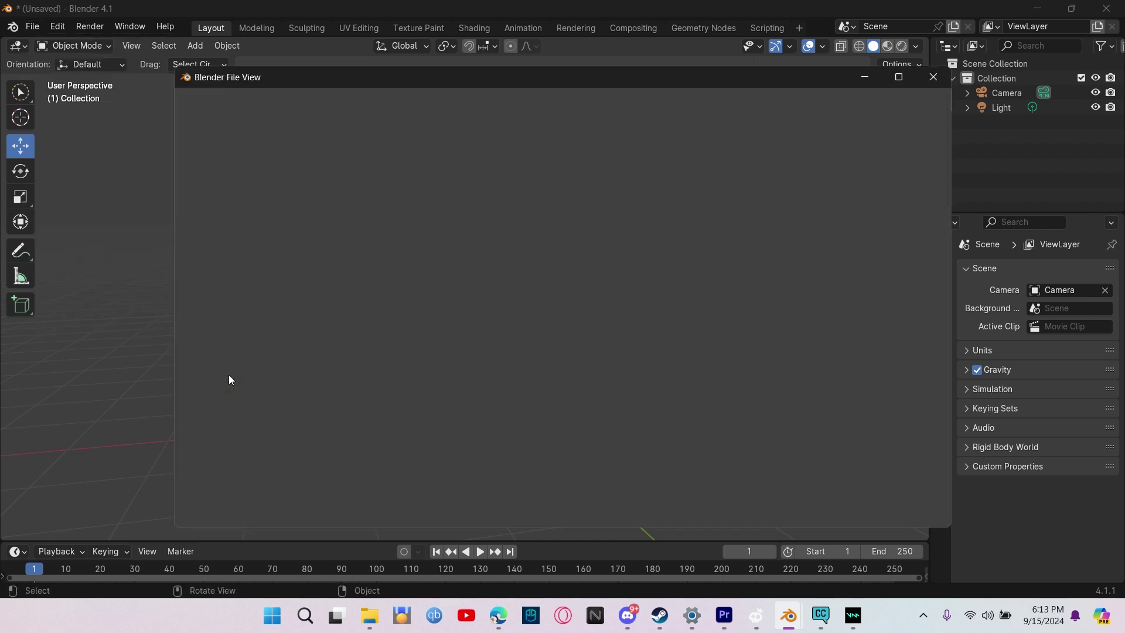
{"action": "left_click", "coordinate": [402, 103]}
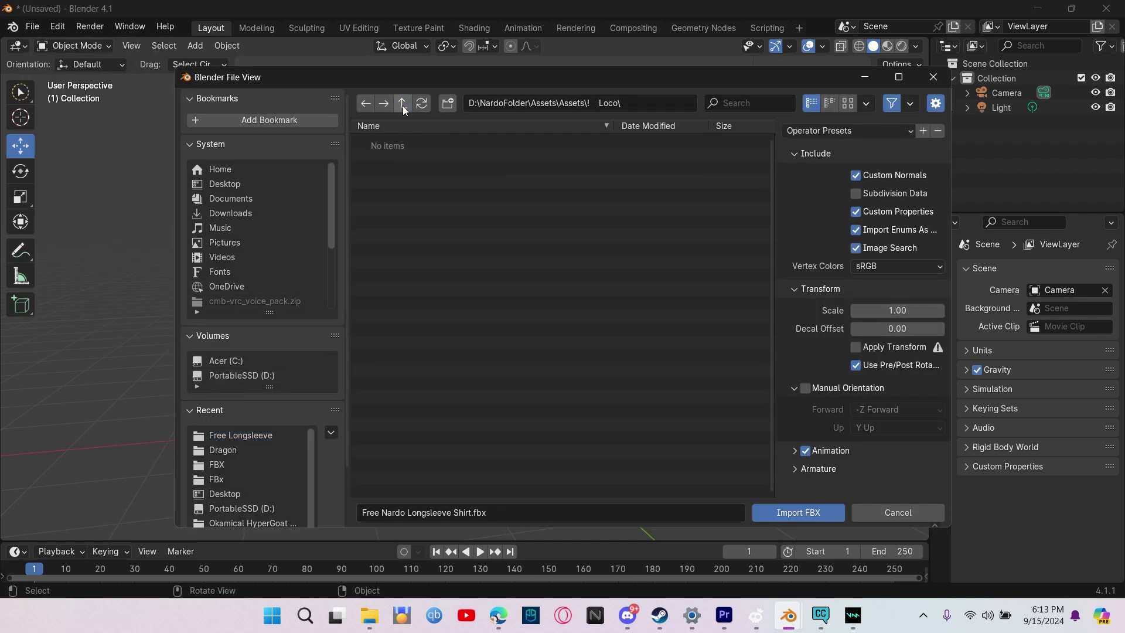
{"action": "left_click", "coordinate": [266, 448]}
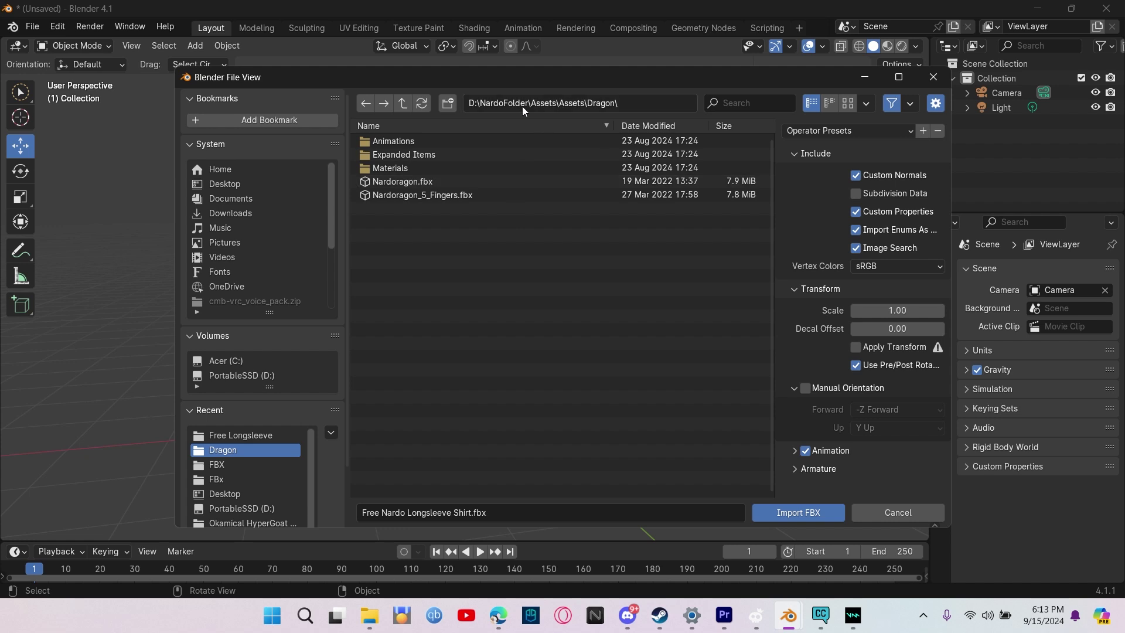
{"action": "left_click", "coordinate": [444, 198]}
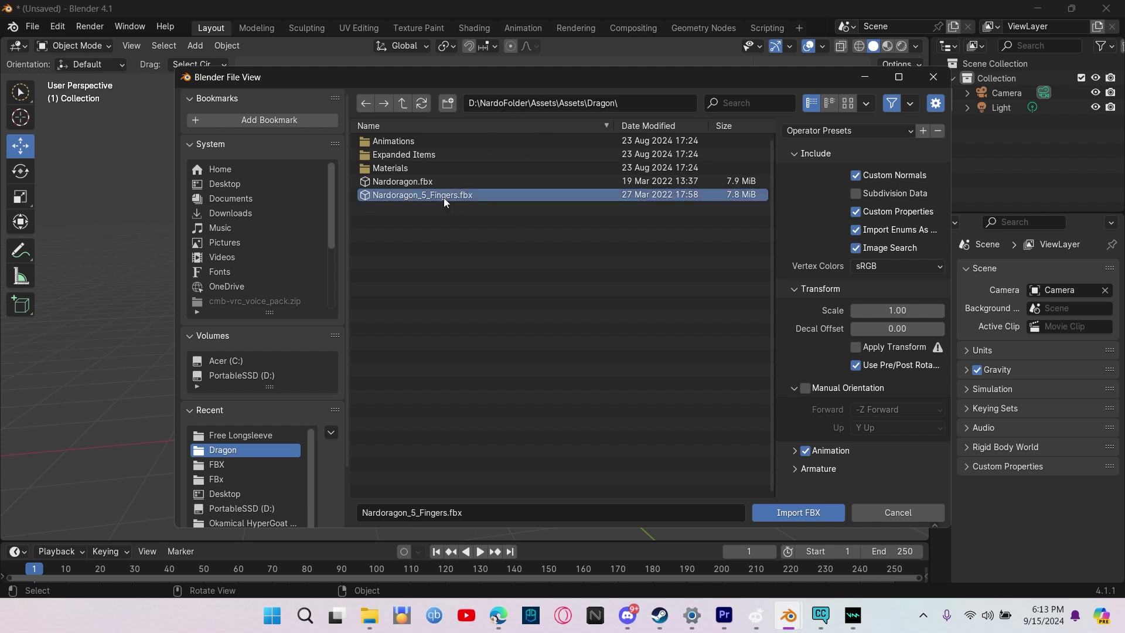
{"action": "double_click", "coordinate": [444, 198]}
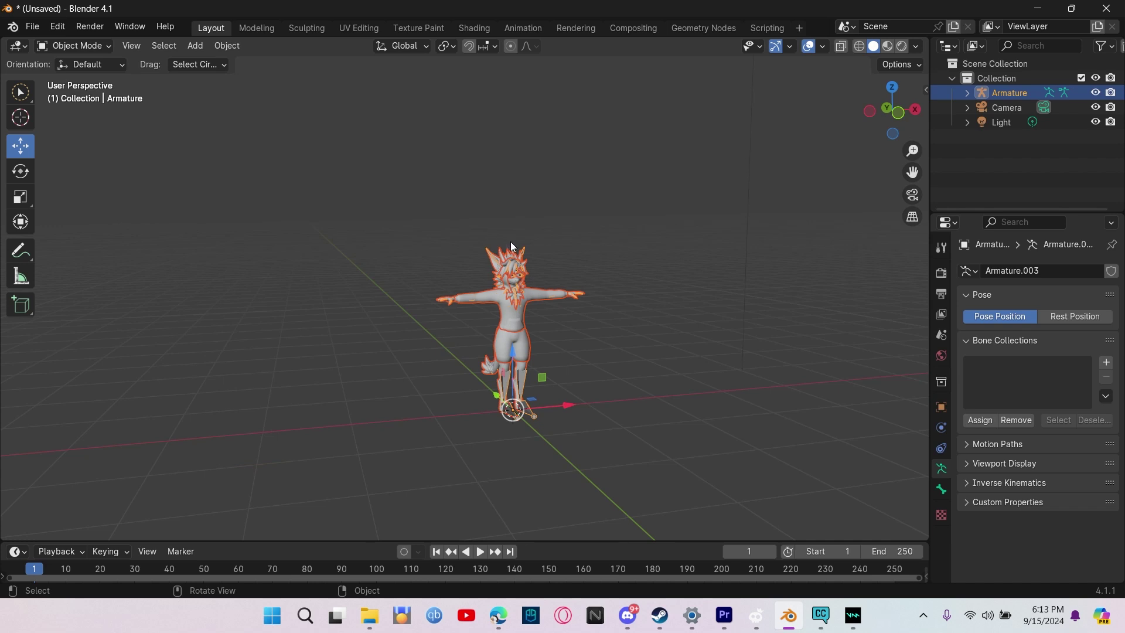
Delete the hoodie mesh from the imported character.
{"action": "key", "text": "shift+grave"}
{"action": "key", "text": "w"}
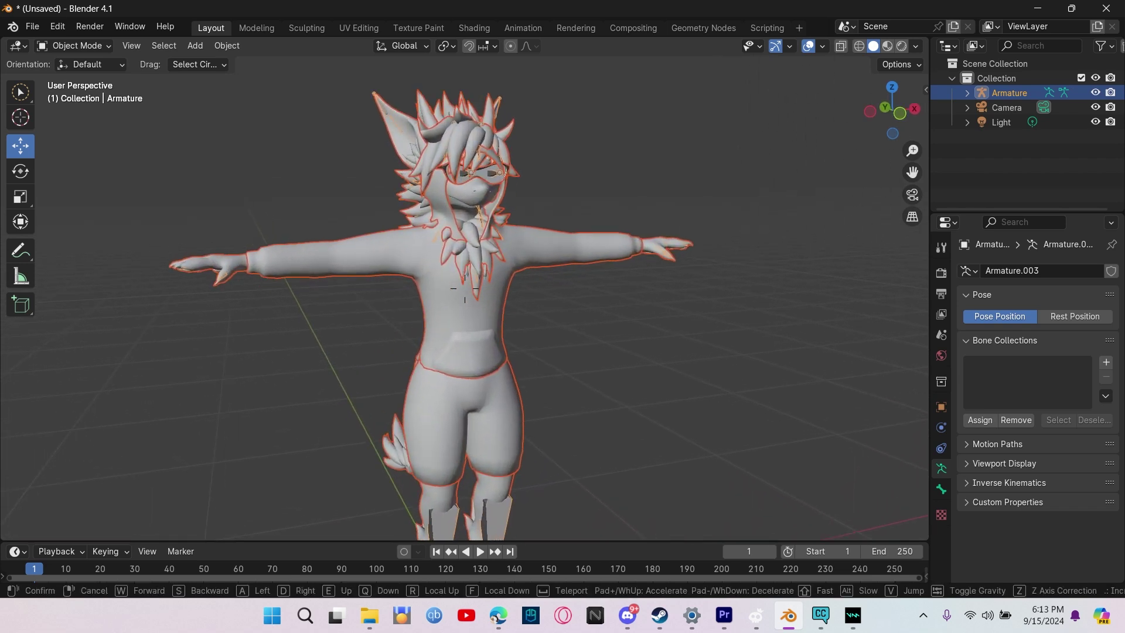
{"action": "left_click", "coordinate": [514, 244]}
{"action": "left_click", "coordinate": [566, 262]}
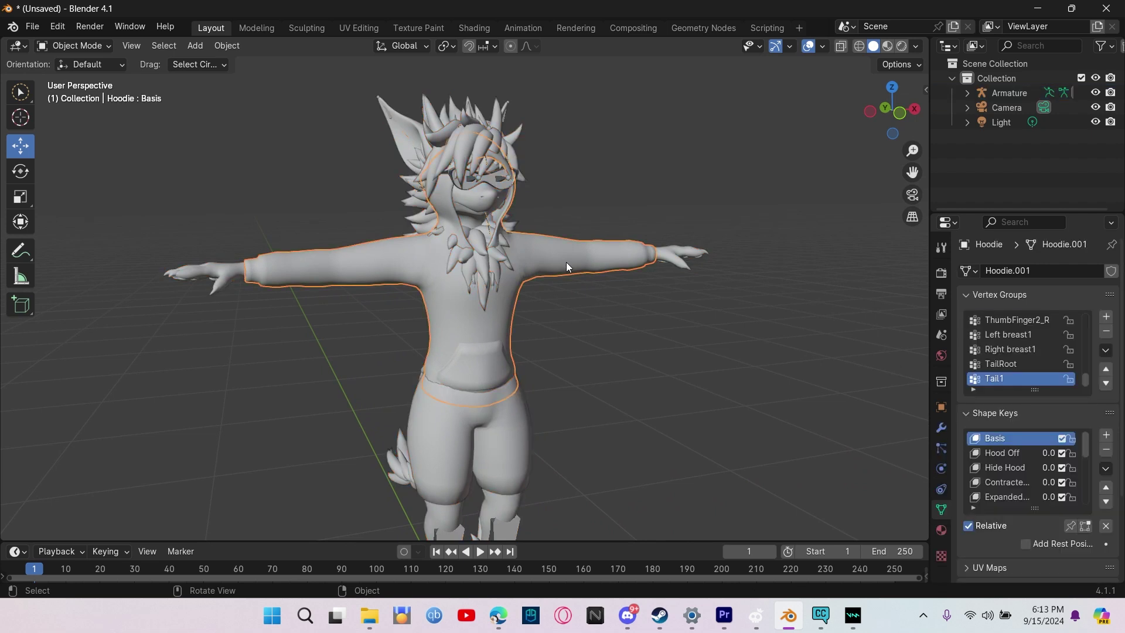
{"action": "key", "text": "x"}
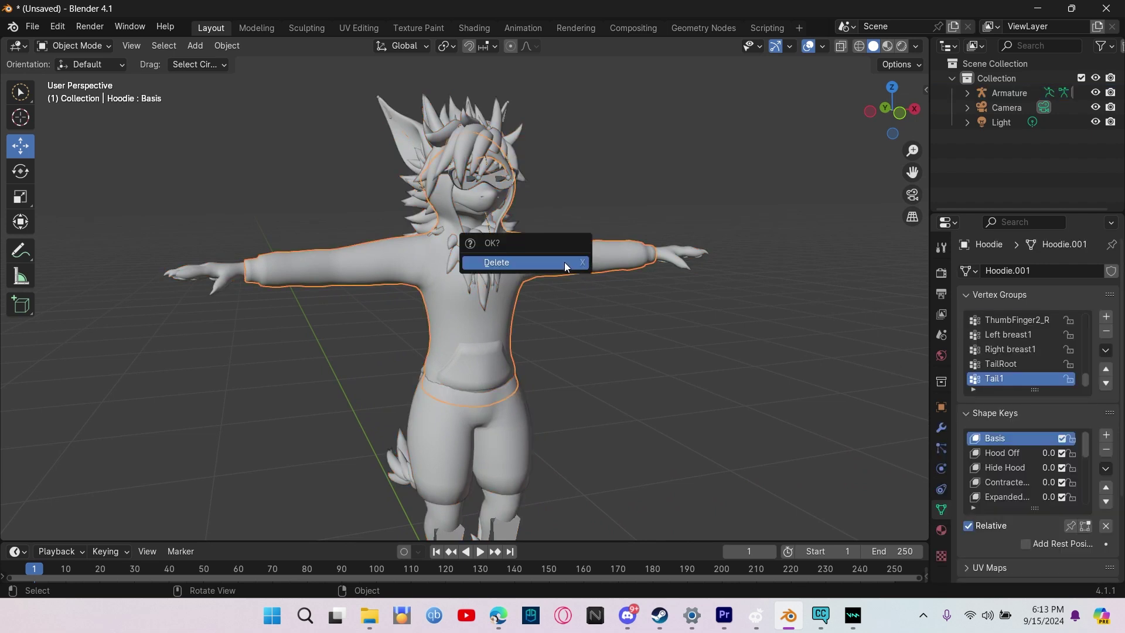
{"action": "left_click", "coordinate": [564, 261]}
Delete the hair fringe over the character's forehead and the glasses on its face.
{"action": "left_click", "coordinate": [476, 143]}
{"action": "key", "text": "x"}
{"action": "left_click", "coordinate": [475, 142]}
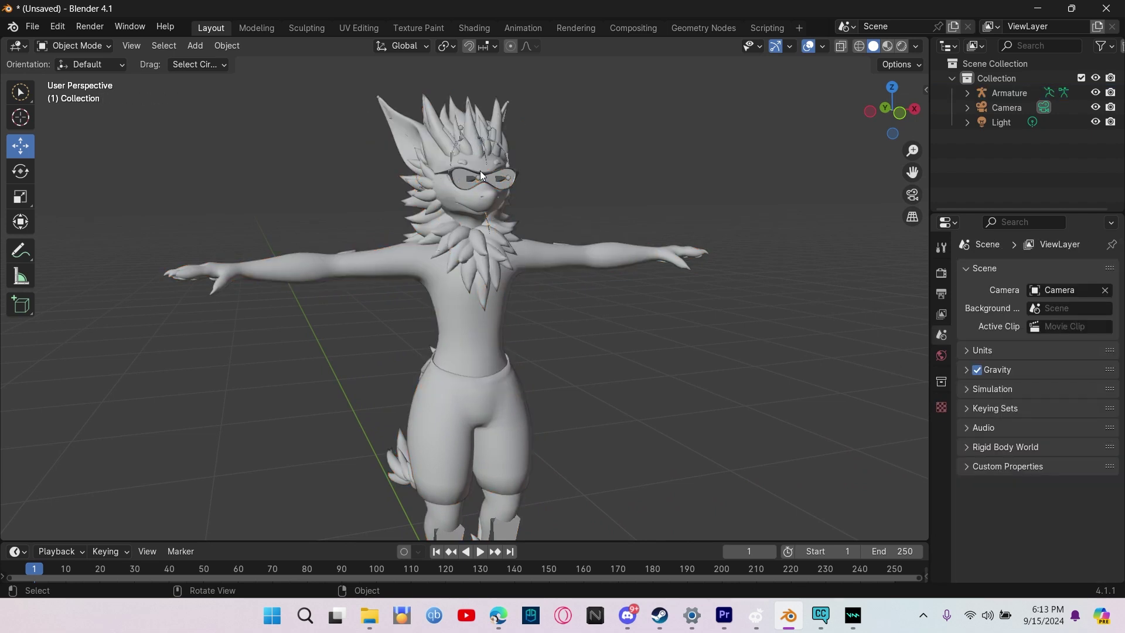
{"action": "left_click", "coordinate": [480, 170]}
{"action": "key", "text": "x"}
{"action": "left_click", "coordinate": [480, 170]}
Delete the remaining separate piece on top of the character's head and the pants.
{"action": "left_click", "coordinate": [500, 111]}
{"action": "key", "text": "x"}
{"action": "left_click", "coordinate": [499, 111]}
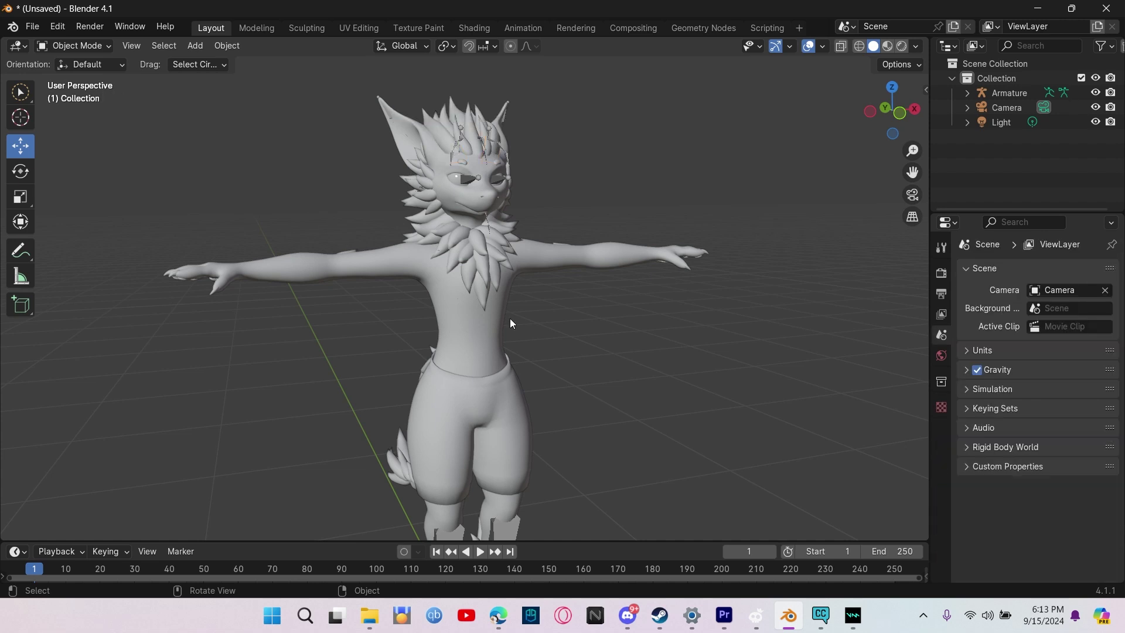
{"action": "left_click", "coordinate": [495, 378]}
{"action": "key", "text": "x"}
{"action": "left_click", "coordinate": [494, 378]}
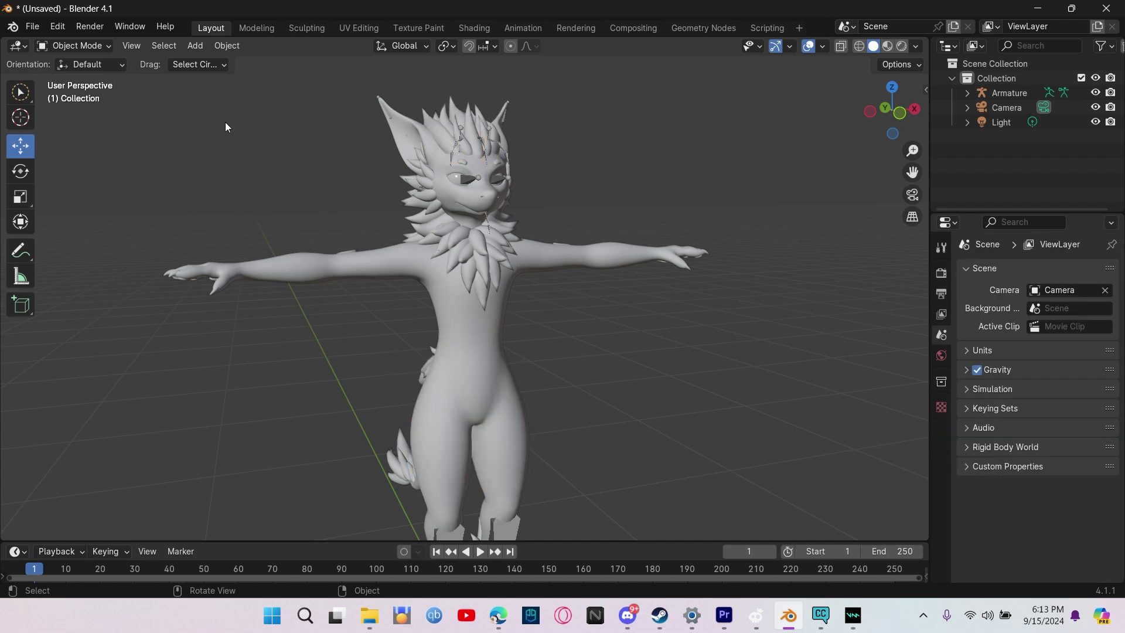
Import Free Nardo Longsleeve Shirt.fbx from the Free Longsleeve folder and clear the selection.
{"action": "left_click", "coordinate": [33, 28]}
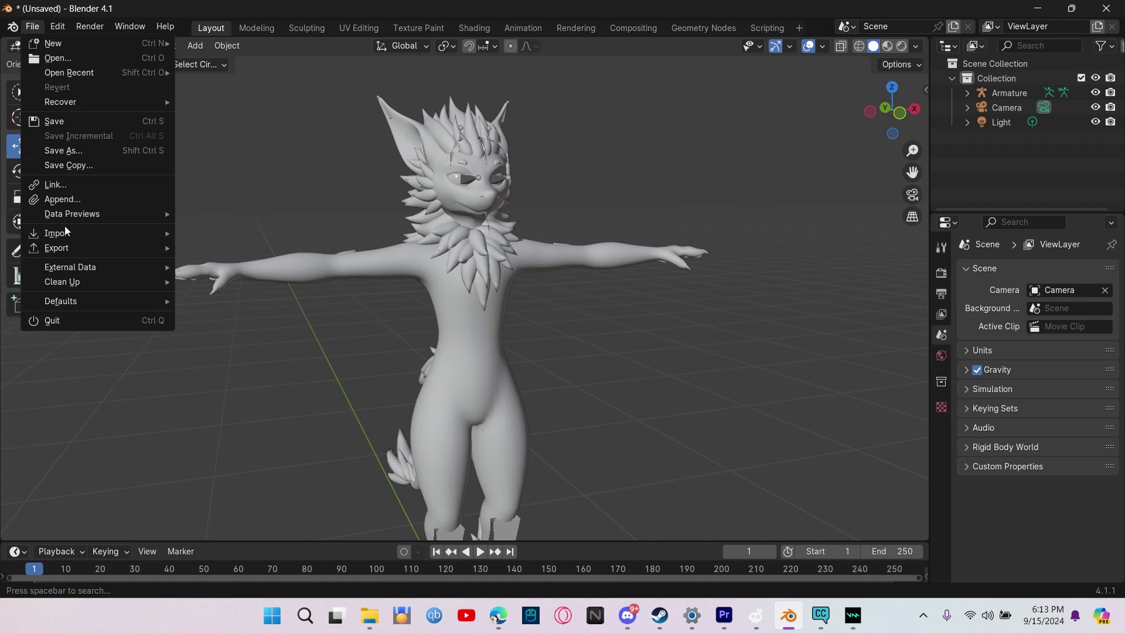
{"action": "mouse_move", "coordinate": [59, 234]}
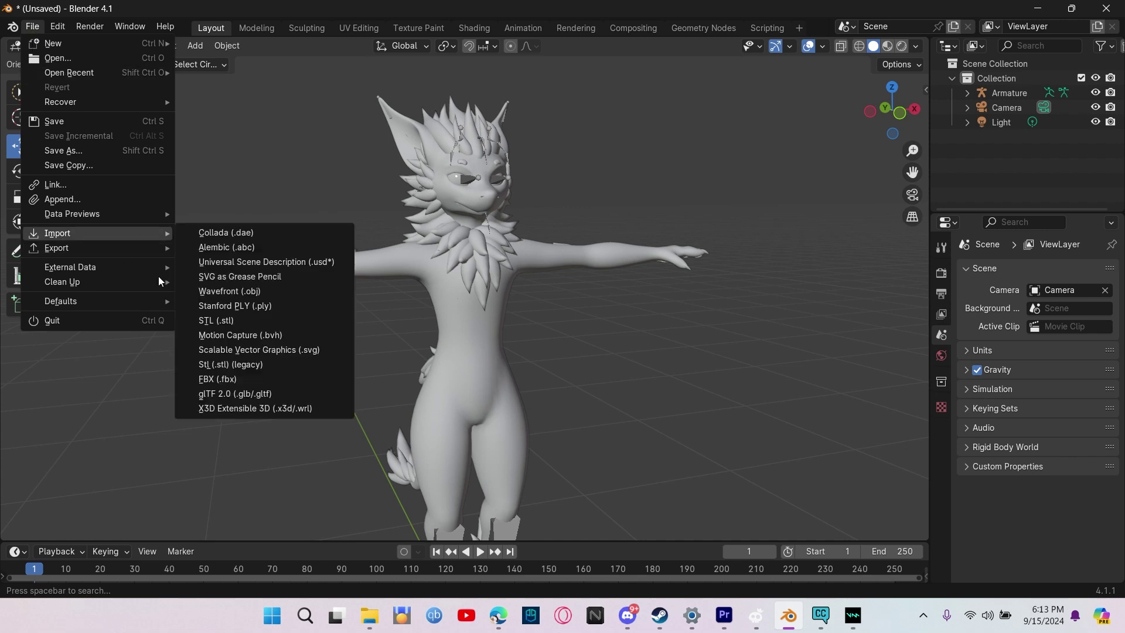
{"action": "left_click", "coordinate": [244, 384]}
{"action": "left_click", "coordinate": [409, 107]}
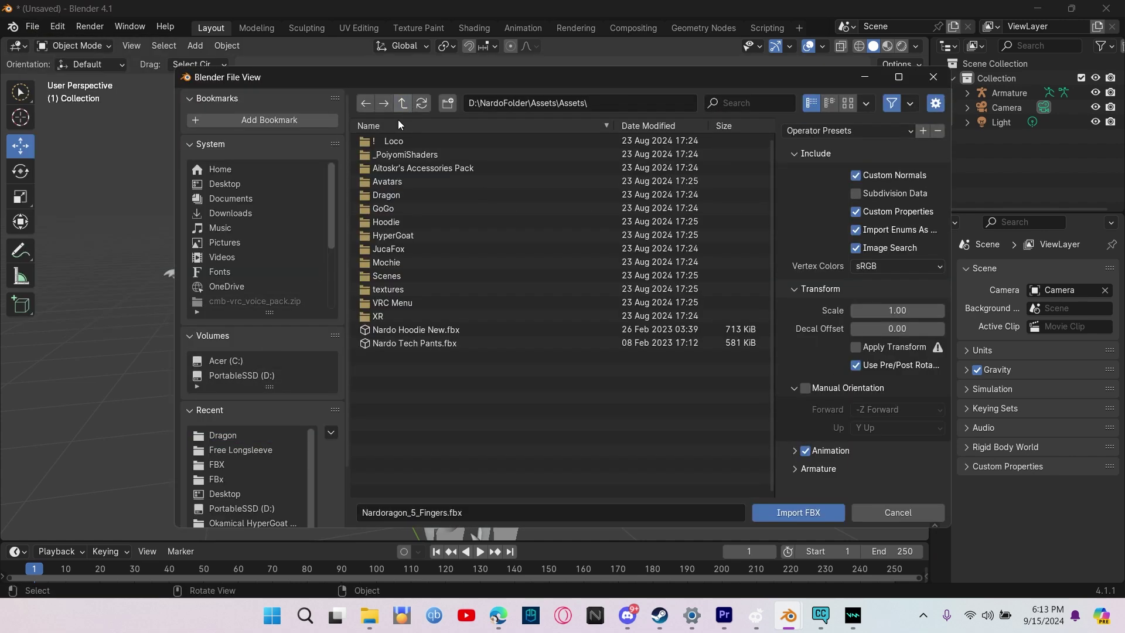
{"action": "left_click", "coordinate": [243, 451]}
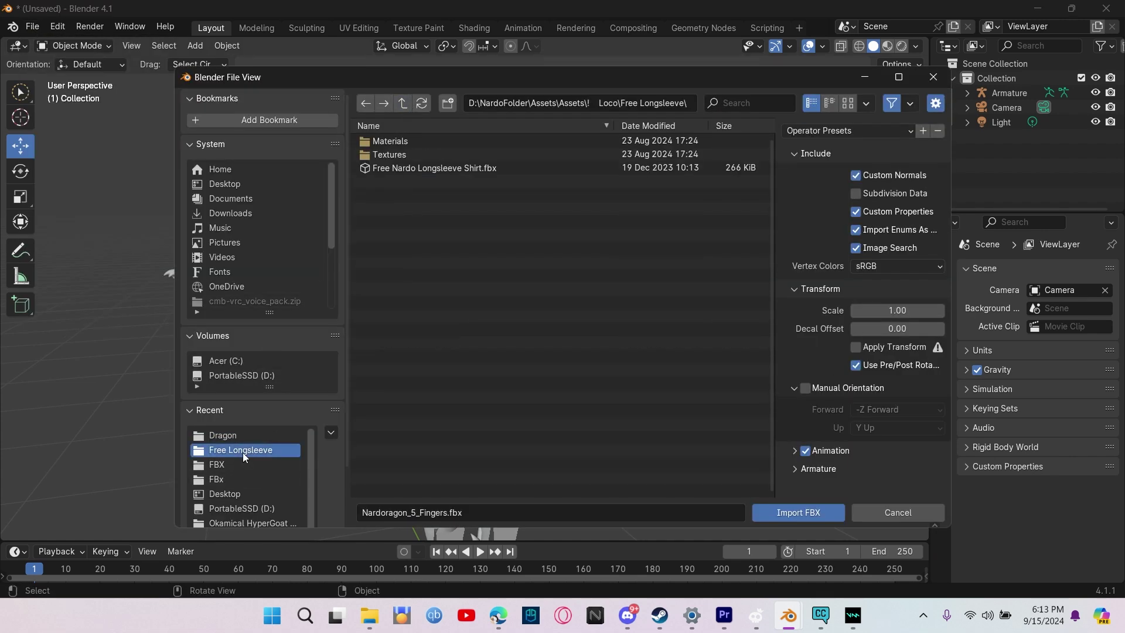
{"action": "double_click", "coordinate": [407, 169]}
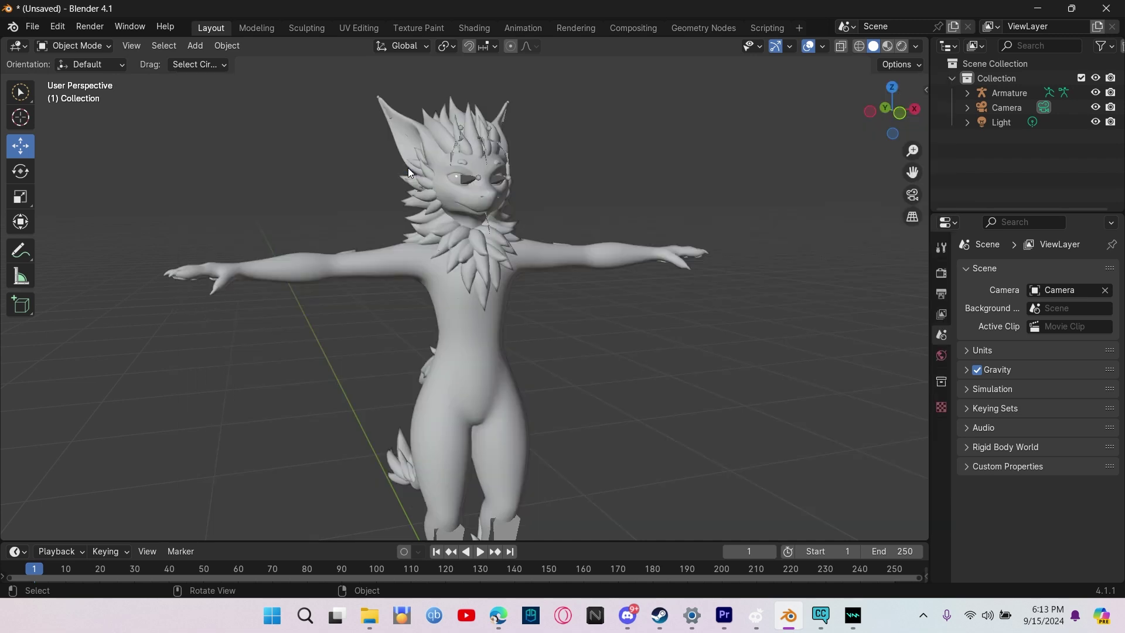
{"action": "left_click", "coordinate": [681, 313]}
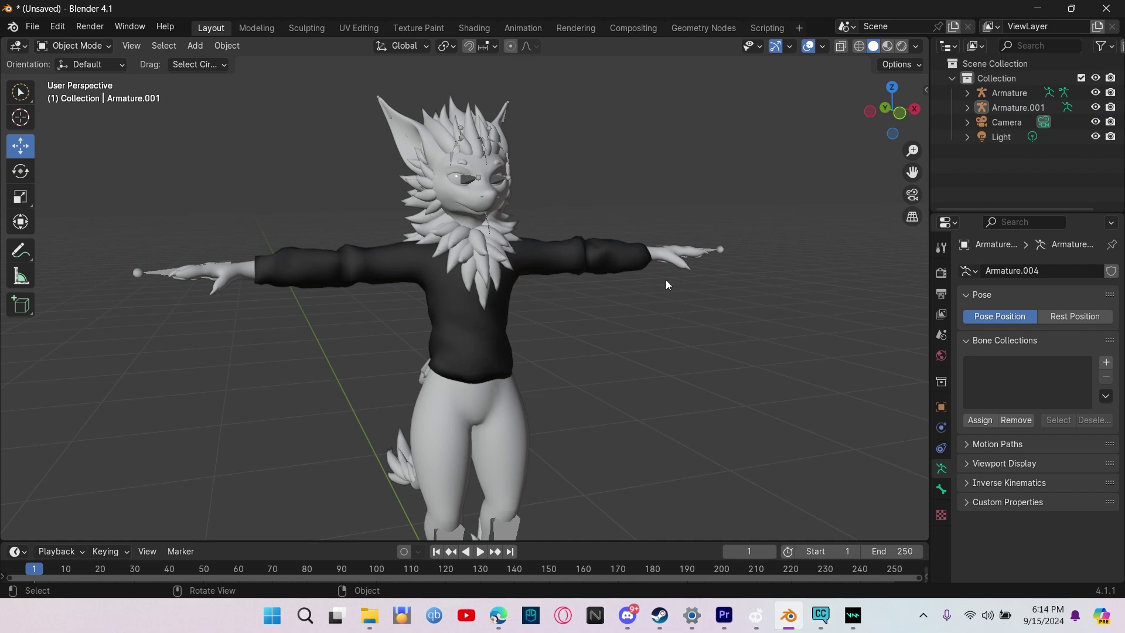
Delete the shirt's own armature, Armature.001, while keeping the Shirt mesh.
{"action": "left_click", "coordinate": [966, 107]}
{"action": "left_click", "coordinate": [1013, 117]}
{"action": "key", "text": "Delete"}
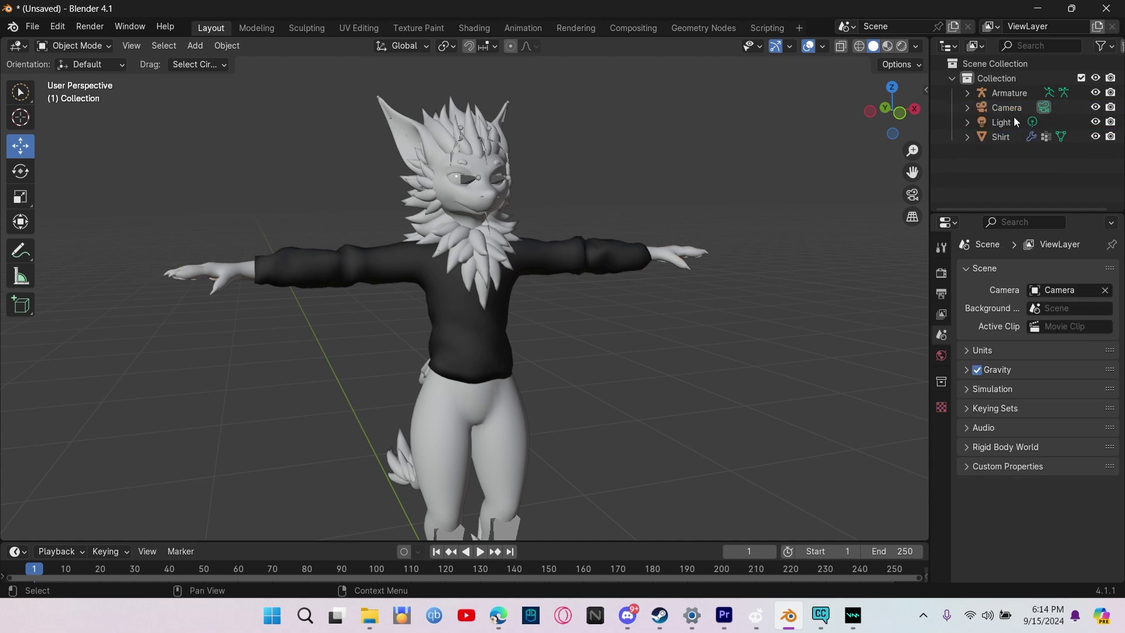
Parent the Shirt mesh to the character's Armature and expand the armature's hierarchy.
{"action": "left_click_drag", "start_coordinate": [1005, 136], "coordinate": [1008, 89]}
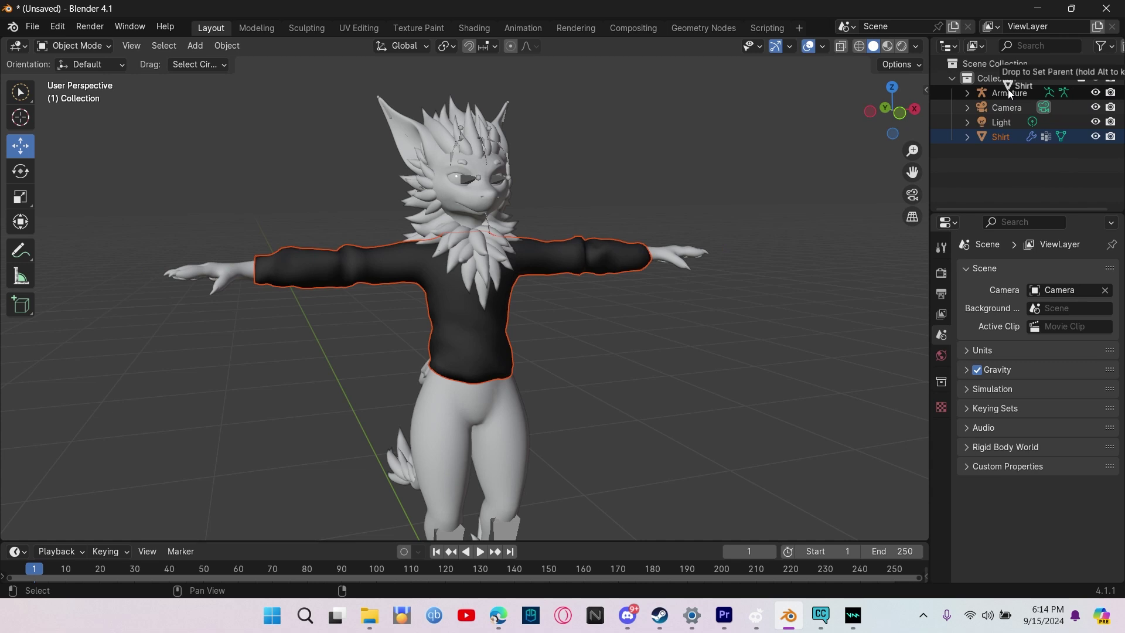
{"action": "left_click_drag", "start_coordinate": [1008, 89], "coordinate": [1008, 89]}
{"action": "left_click", "coordinate": [967, 93]}
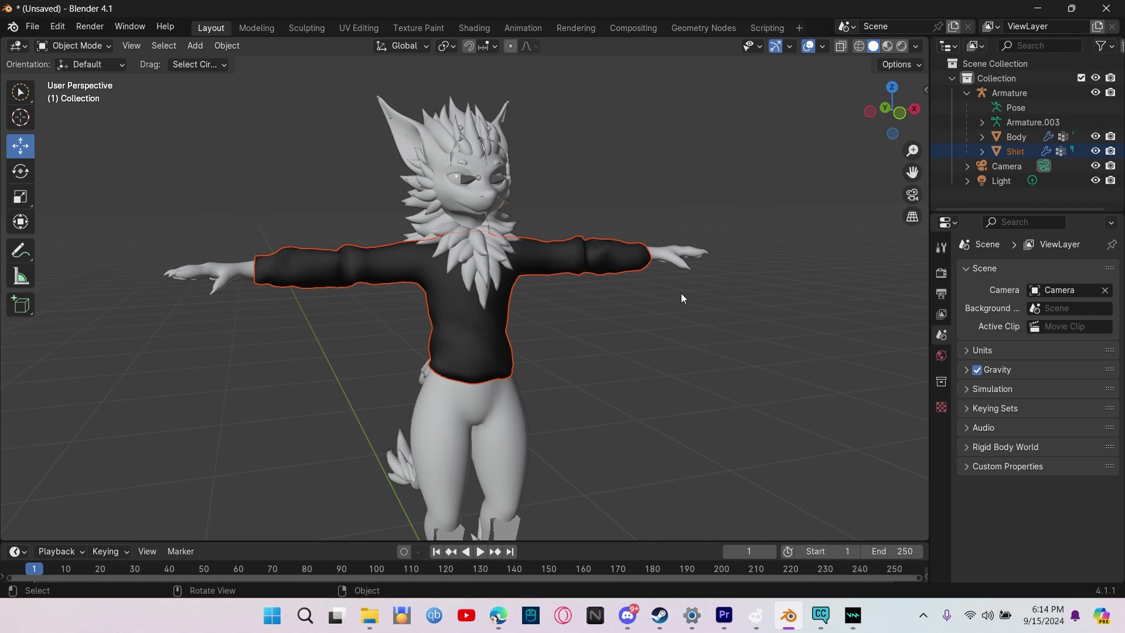
Set the character's Armature as the target object of the shirt's Armature modifier.
{"action": "left_click", "coordinate": [605, 278]}
{"action": "left_click", "coordinate": [588, 254]}
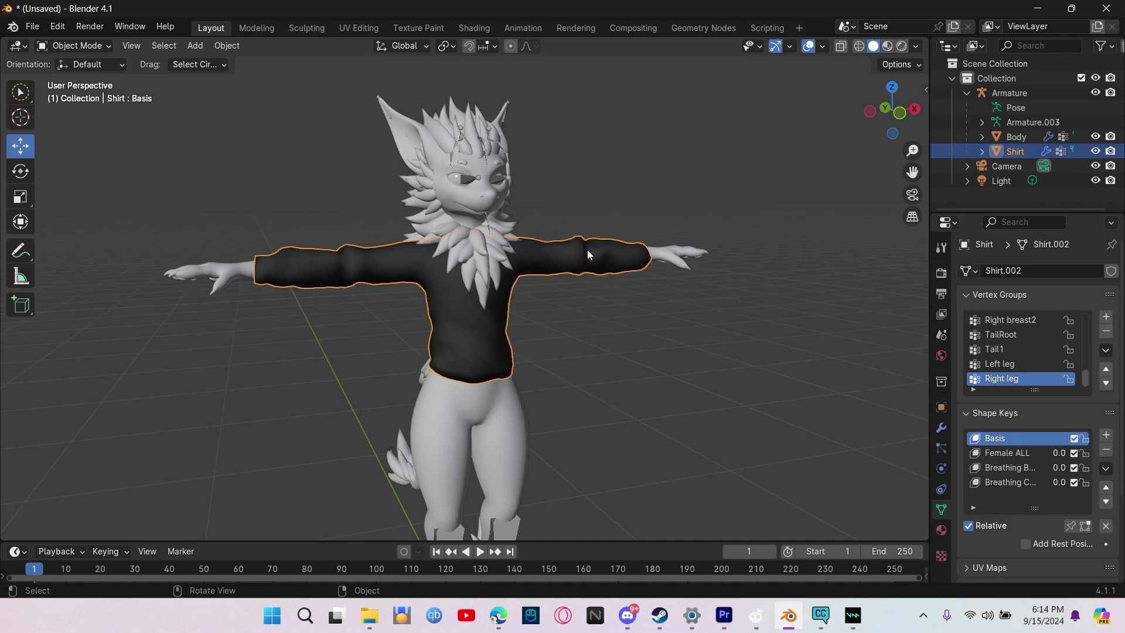
{"action": "left_click", "coordinate": [941, 427]}
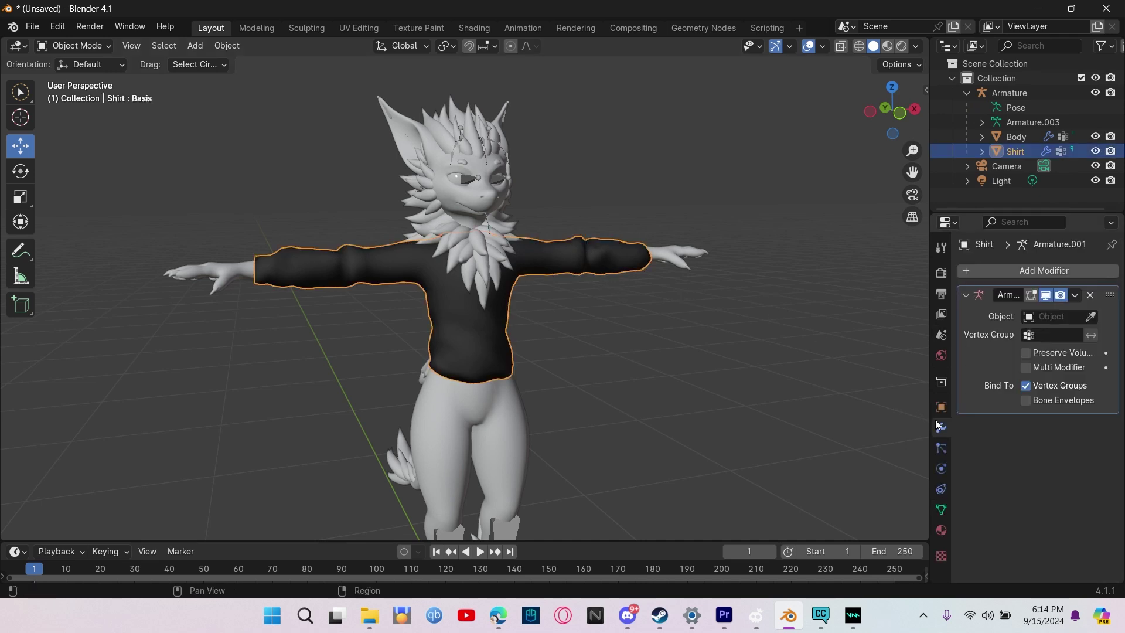
{"action": "left_click", "coordinate": [1048, 317]}
{"action": "left_click", "coordinate": [979, 339]}
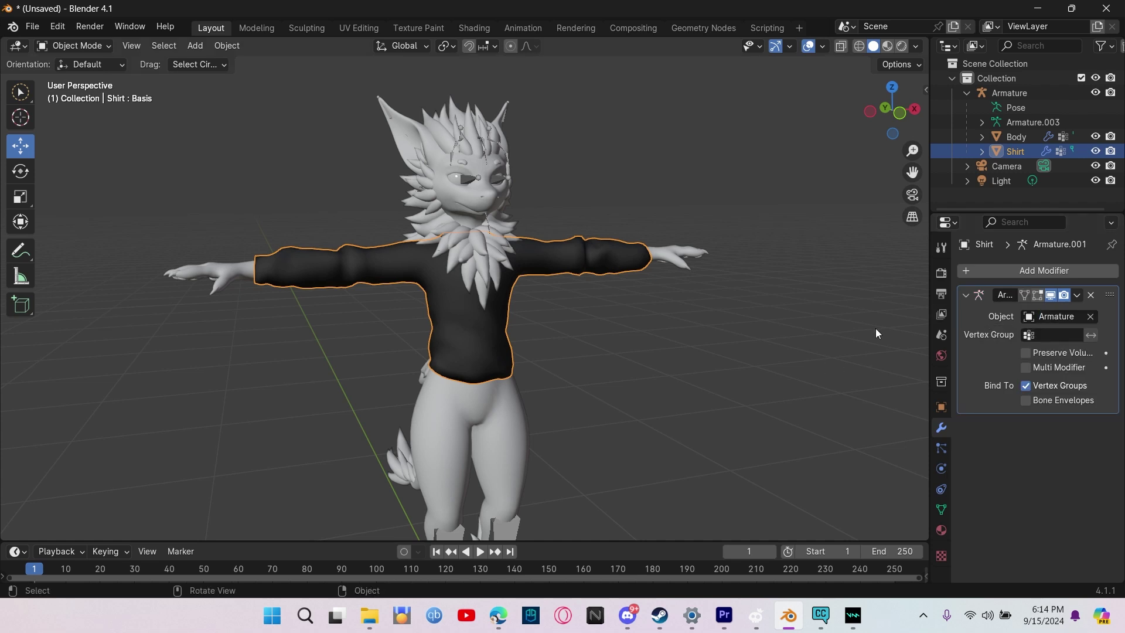
{"action": "left_click", "coordinate": [666, 349]}
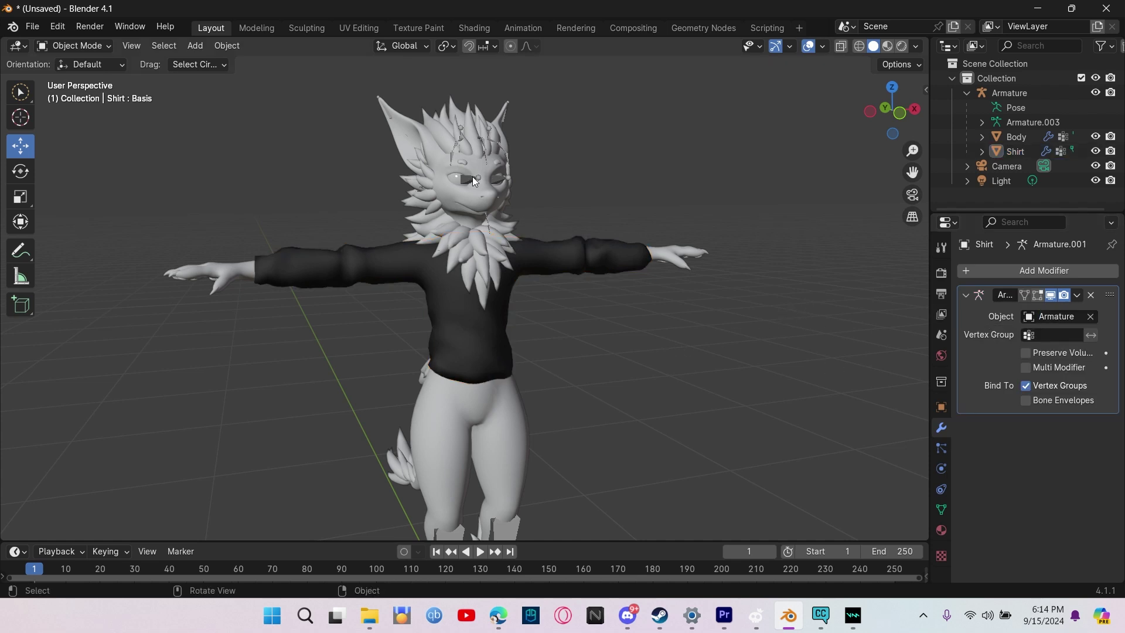
Test the shirt's deformation by rotating the right arm bone about 21.9° in Pose Mode, undo the rotation, and return to Object Mode.
{"action": "left_click", "coordinate": [436, 176]}
{"action": "left_click", "coordinate": [101, 47]}
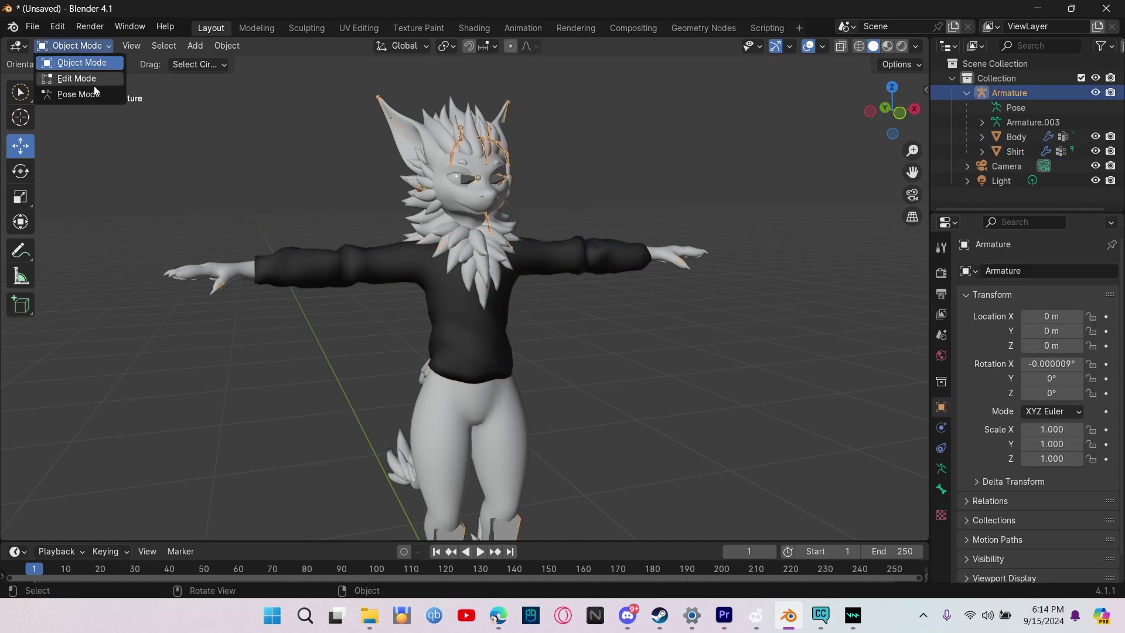
{"action": "left_click", "coordinate": [59, 95]}
{"action": "left_click", "coordinate": [399, 259]}
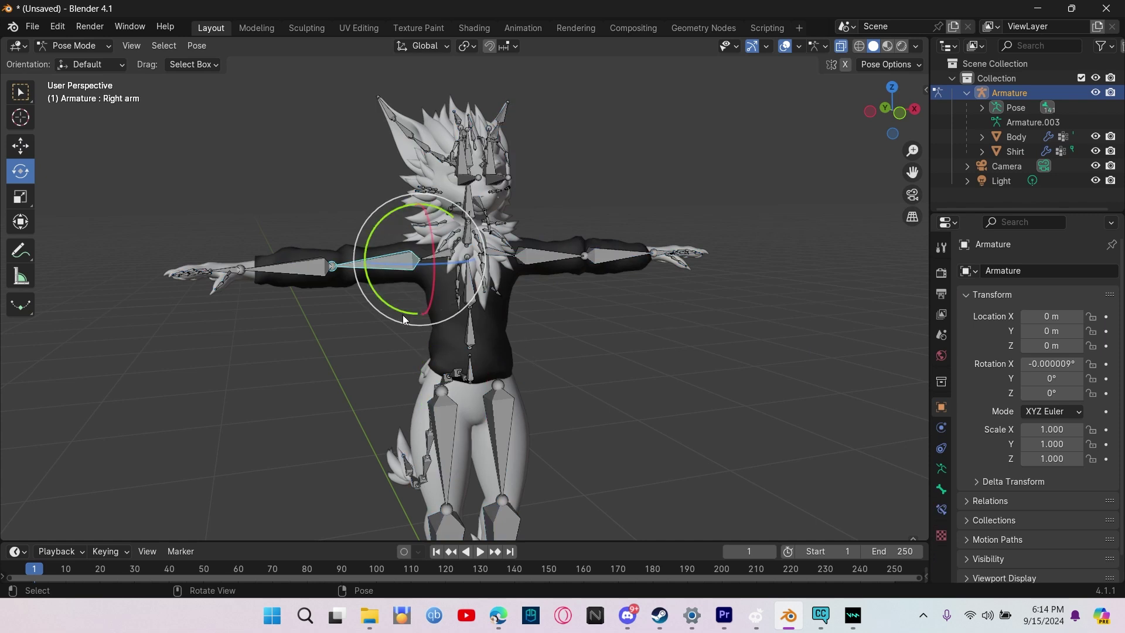
{"action": "left_click_drag", "start_coordinate": [402, 315], "coordinate": [367, 331]}
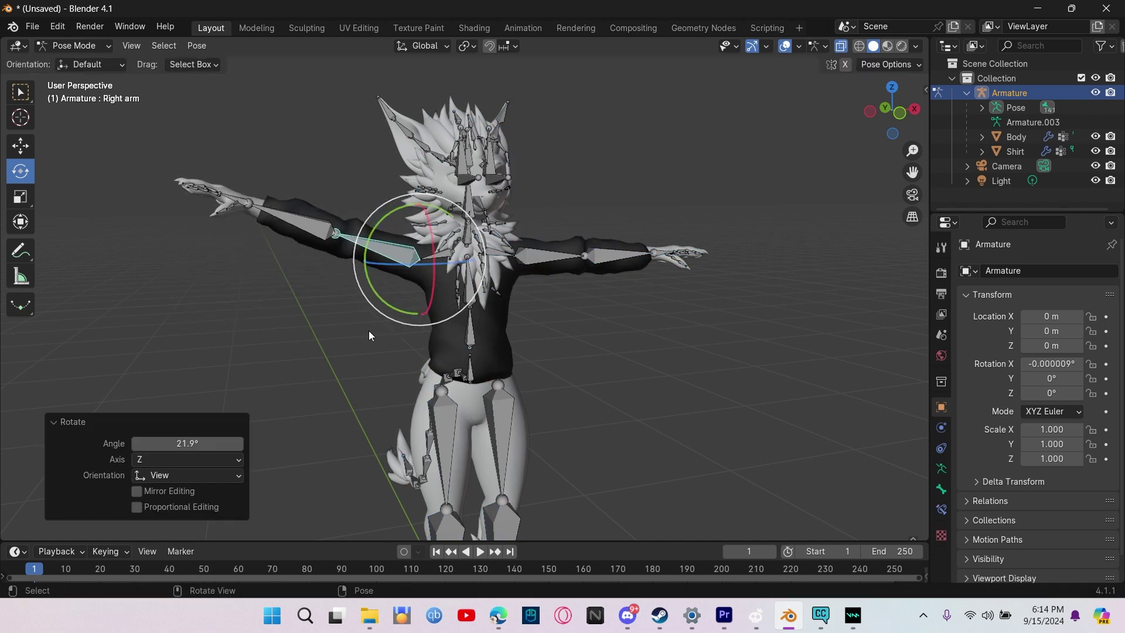
{"action": "key", "text": "ctrl+z"}
{"action": "left_click", "coordinate": [79, 48]}
{"action": "left_click", "coordinate": [85, 68]}
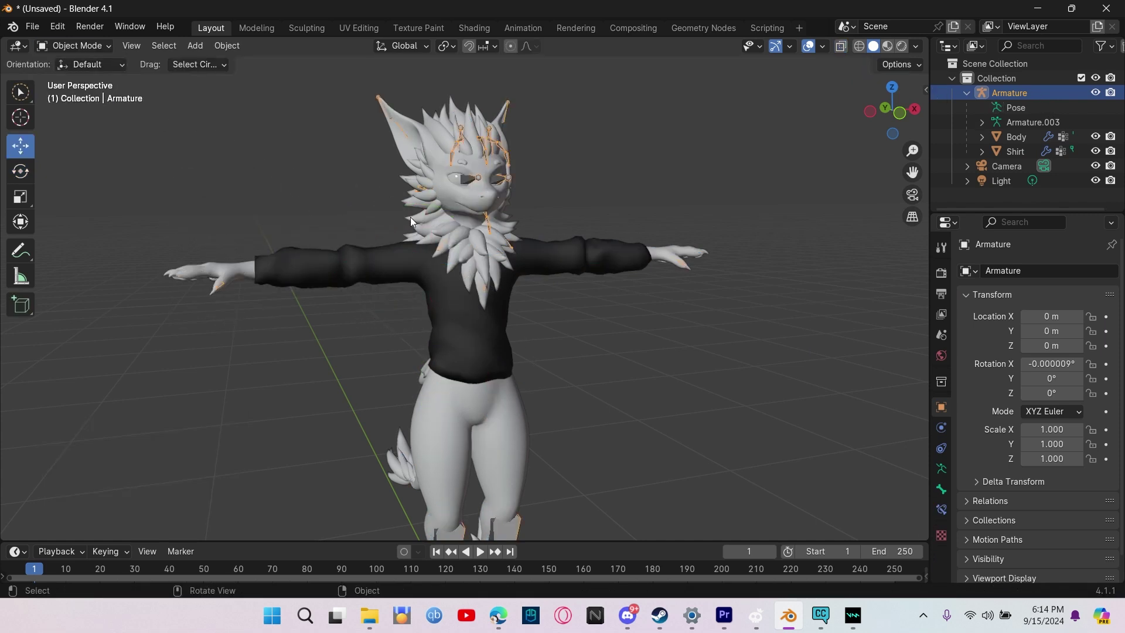
Remove the shirt's Armature modifier and delete all of its vertex groups.
{"action": "left_click", "coordinate": [455, 289]}
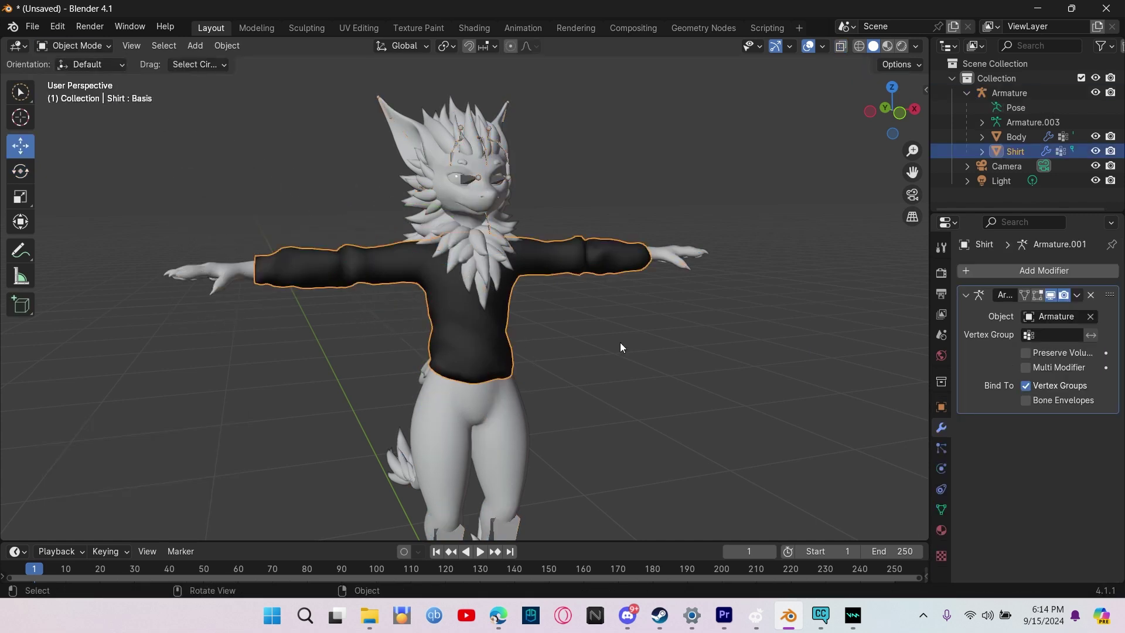
{"action": "left_click", "coordinate": [1091, 294]}
{"action": "left_click", "coordinate": [941, 510]}
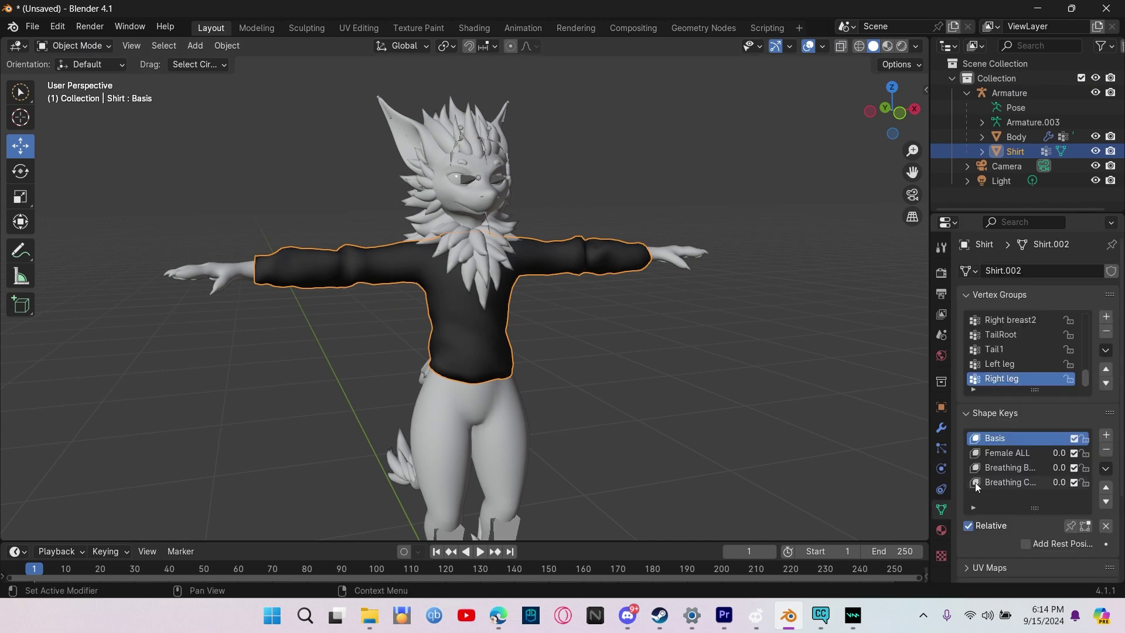
{"action": "left_click", "coordinate": [1105, 332]}
{"action": "left_click", "coordinate": [1105, 331]}
{"action": "left_click", "coordinate": [1105, 332]}
{"action": "left_click", "coordinate": [1105, 332]}
{"action": "left_click", "coordinate": [1105, 332]}
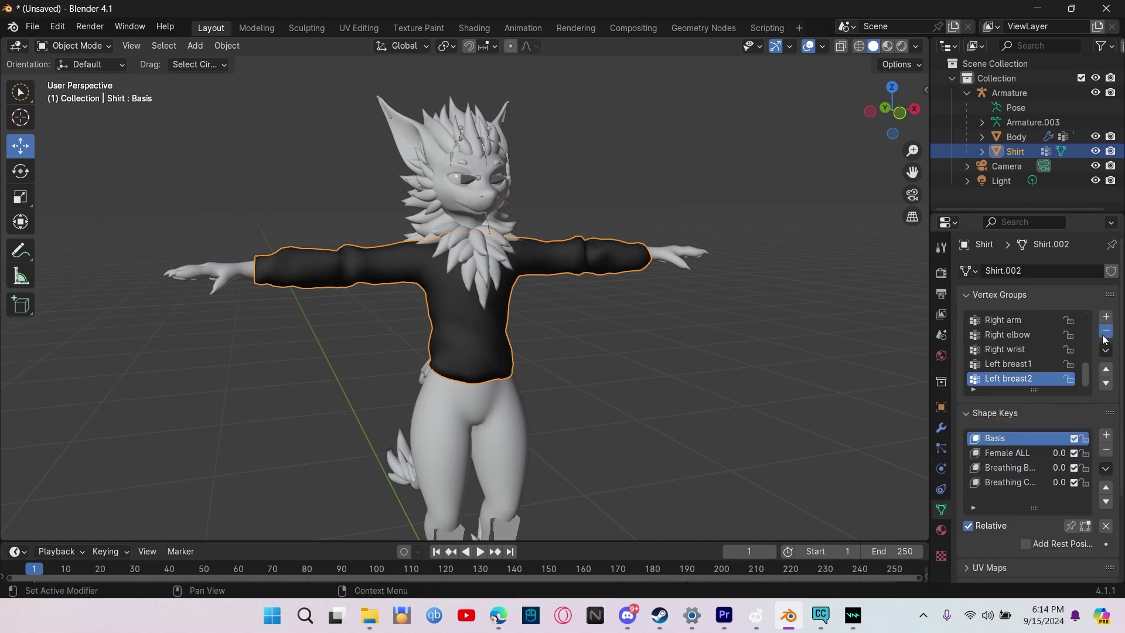
{"action": "left_click", "coordinate": [1105, 332]}
{"action": "left_click", "coordinate": [1105, 332]}
{"action": "left_click", "coordinate": [1105, 332]}
{"action": "left_click", "coordinate": [1105, 332]}
{"action": "left_click", "coordinate": [1104, 332]}
{"action": "left_click", "coordinate": [1105, 332]}
{"action": "left_click", "coordinate": [1105, 332]}
{"action": "left_click", "coordinate": [1105, 331]}
{"action": "left_click", "coordinate": [1106, 332]}
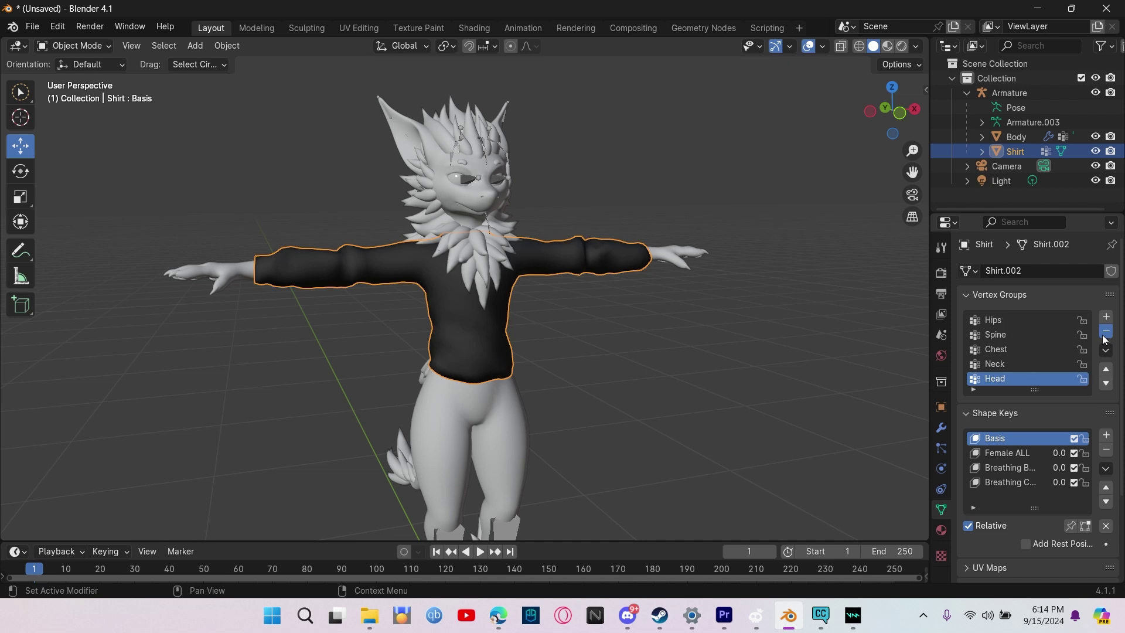
{"action": "left_click", "coordinate": [1105, 331]}
{"action": "left_click", "coordinate": [1106, 332]}
{"action": "left_click", "coordinate": [1105, 331]}
{"action": "left_click", "coordinate": [1106, 332]}
{"action": "left_click", "coordinate": [1109, 332]}
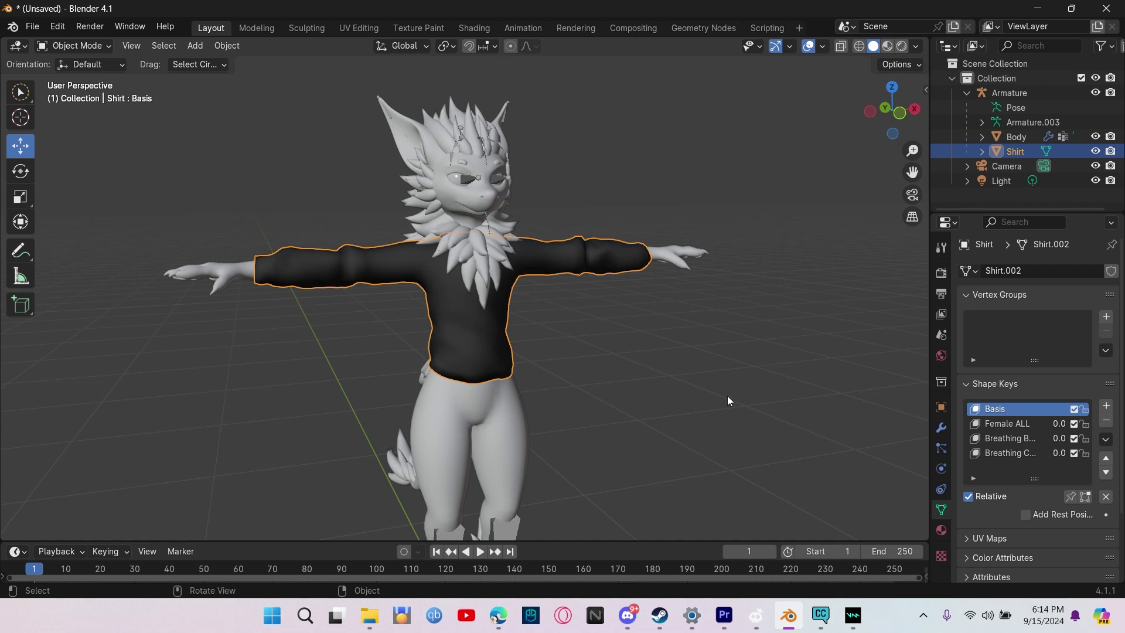
{"action": "left_click", "coordinate": [542, 318]}
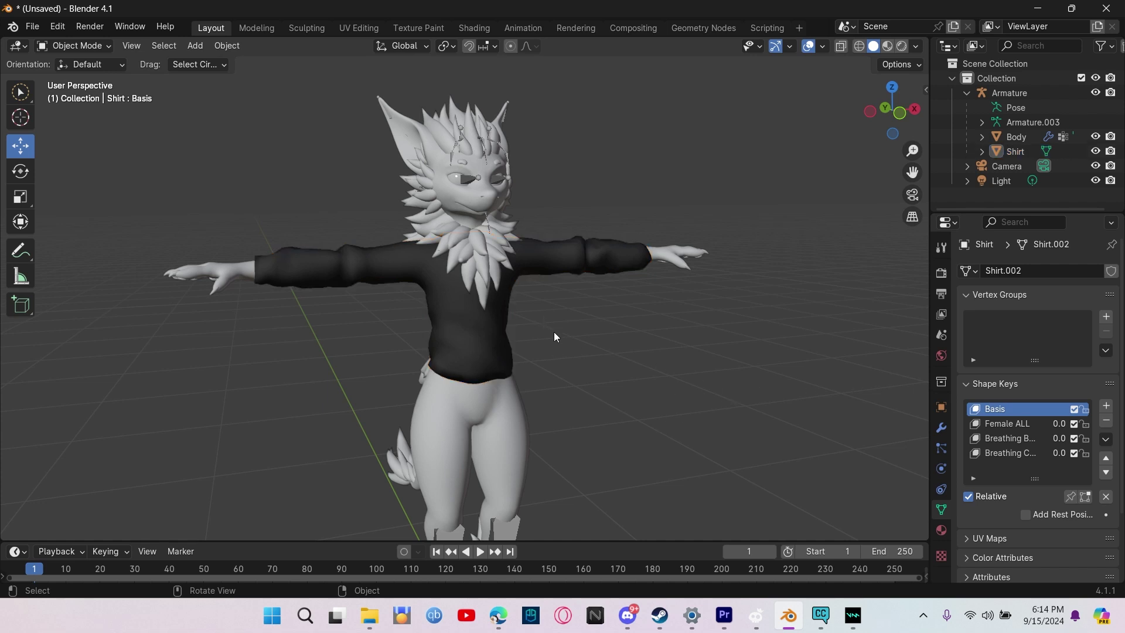
Transfer the vertex weights from the Body mesh to the Shirt in Weight Paint mode.
{"action": "left_click", "coordinate": [483, 402]}
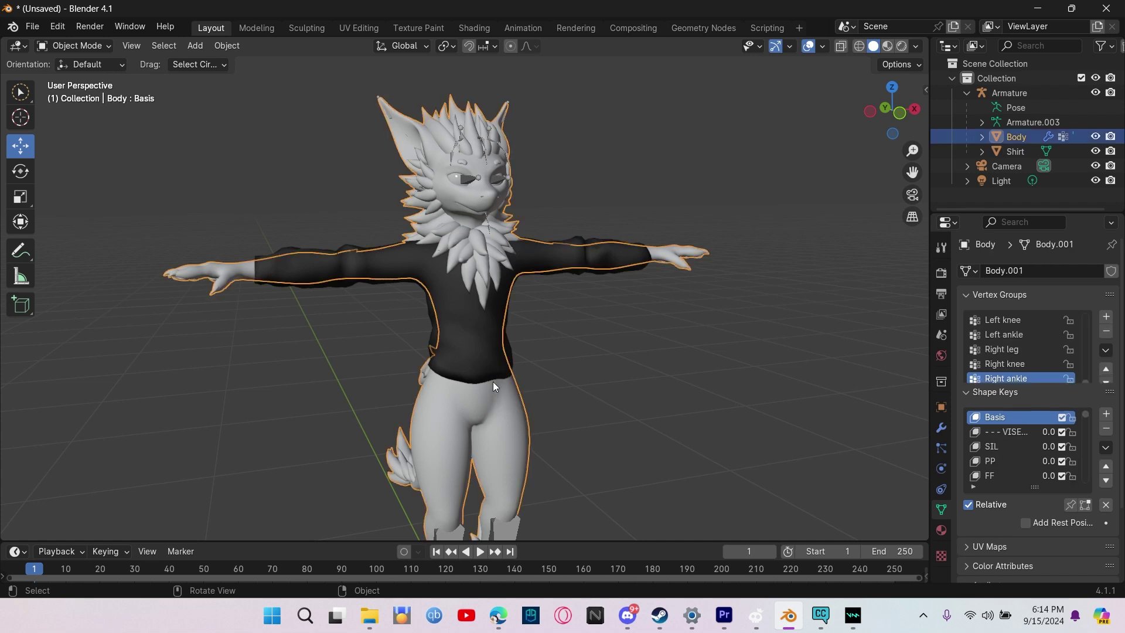
{"action": "left_click", "coordinate": [470, 332], "text": "shift"}
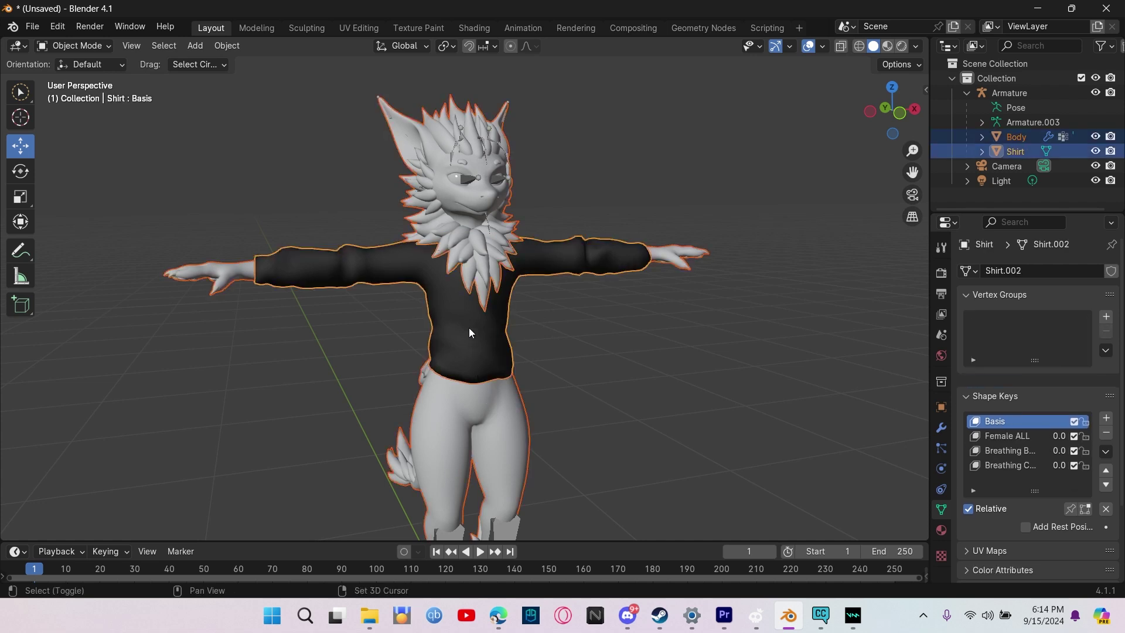
{"action": "left_click", "coordinate": [73, 45]}
{"action": "left_click", "coordinate": [88, 125]}
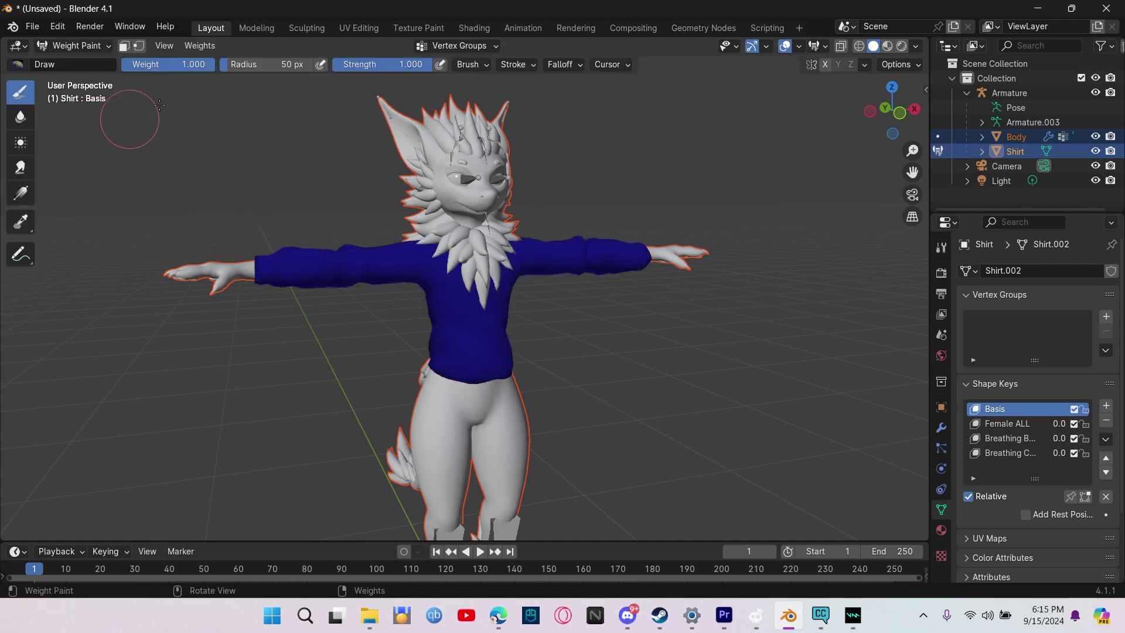
{"action": "left_click", "coordinate": [198, 48]}
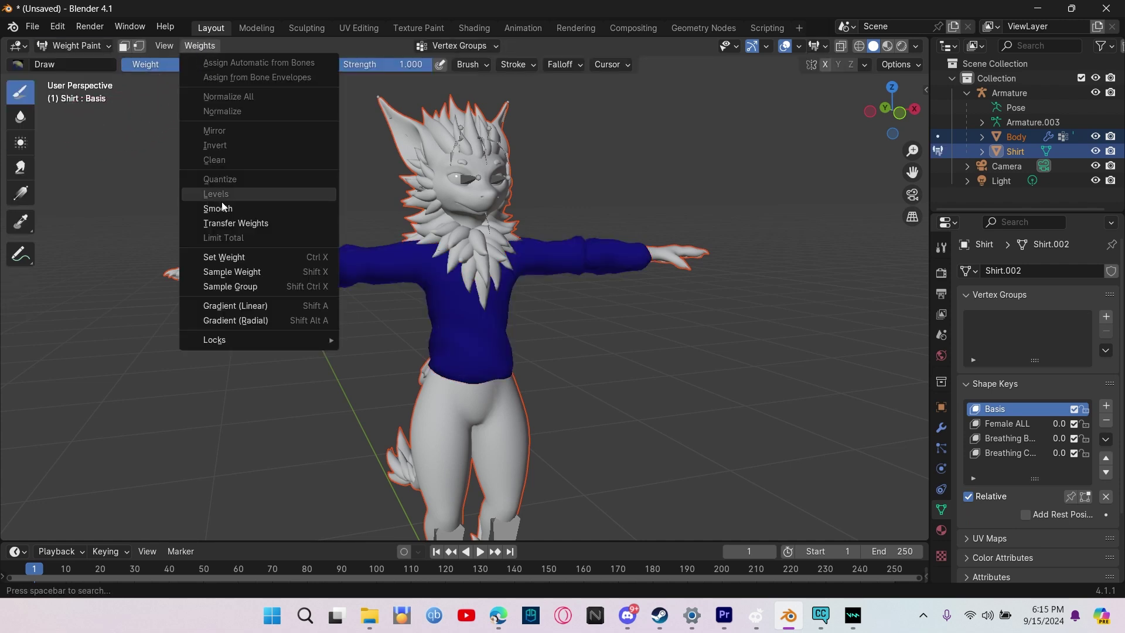
{"action": "left_click", "coordinate": [224, 220]}
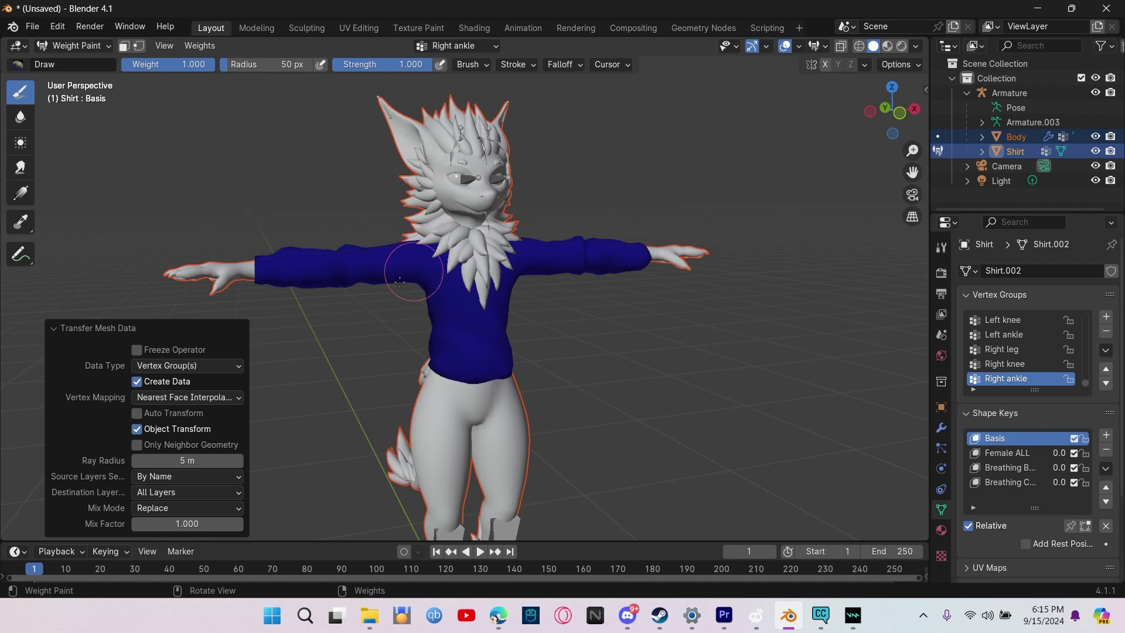
Set the weight transfer to Nearest Face Interpolated vertex mapping with source layers matched By Name, and return to Object Mode.
{"action": "left_click", "coordinate": [194, 397]}
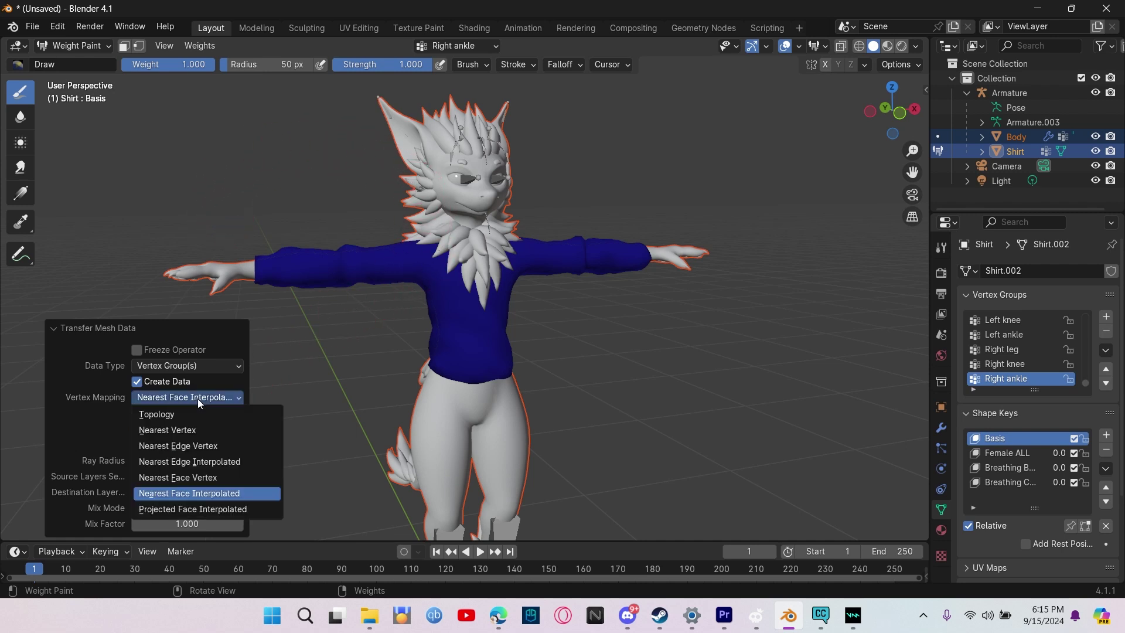
{"action": "left_click", "coordinate": [216, 494]}
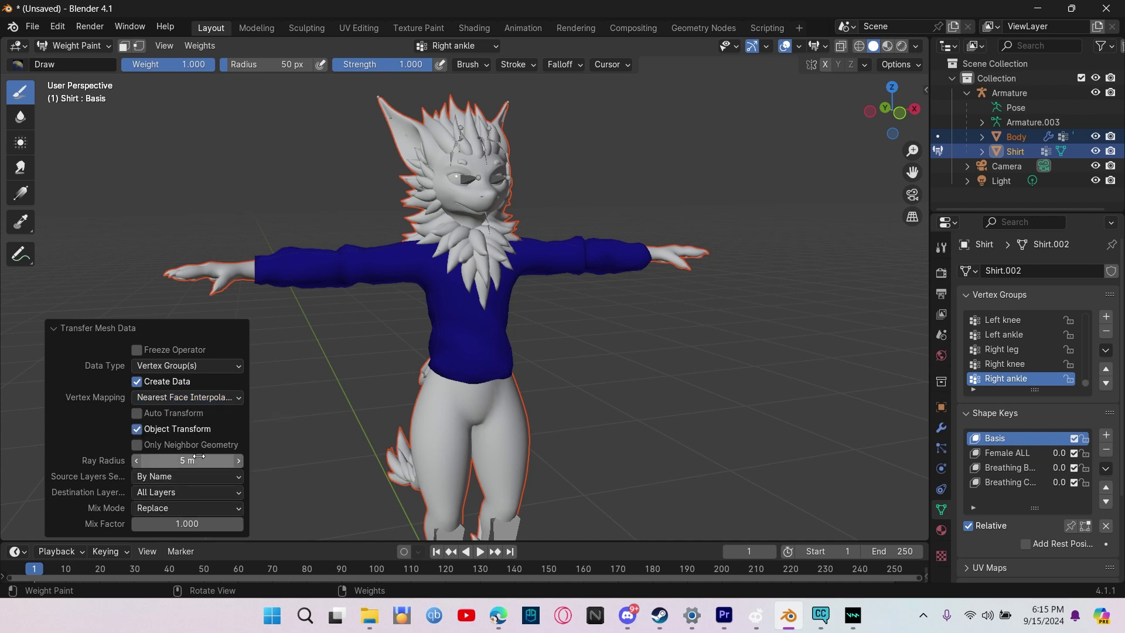
{"action": "left_click", "coordinate": [162, 476]}
{"action": "left_click", "coordinate": [158, 507]}
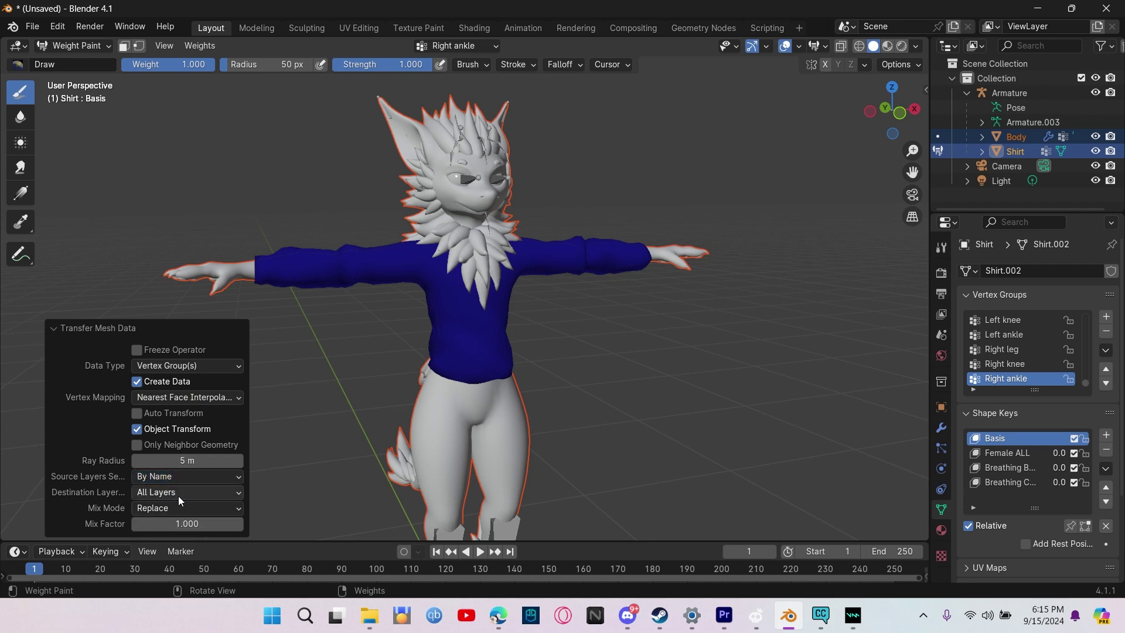
{"action": "left_click", "coordinate": [54, 328]}
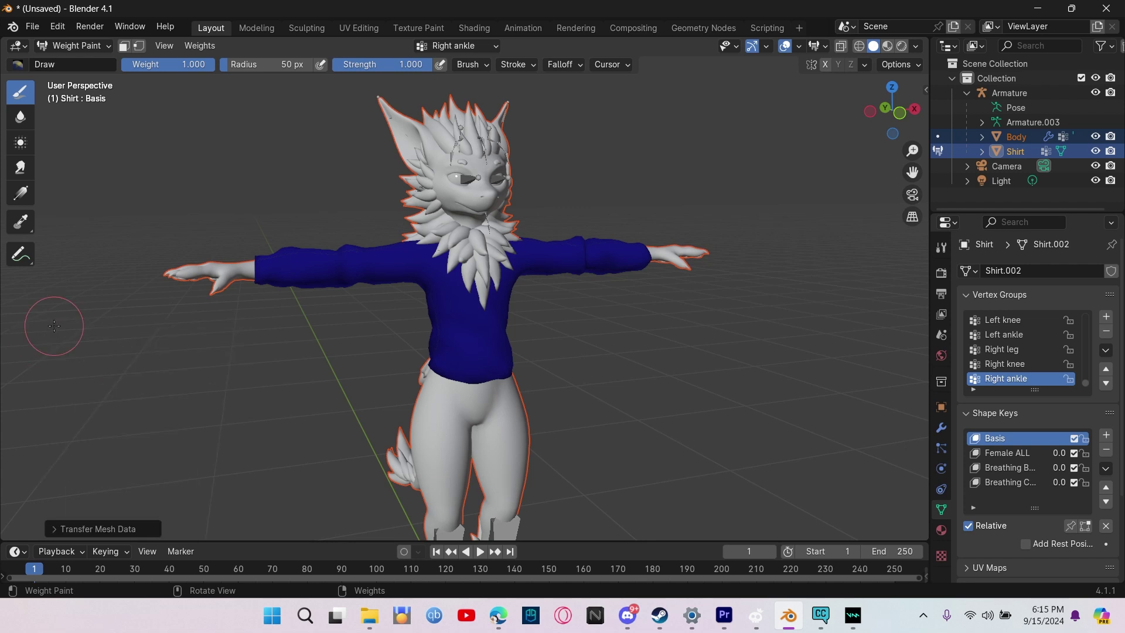
{"action": "left_click", "coordinate": [71, 49]}
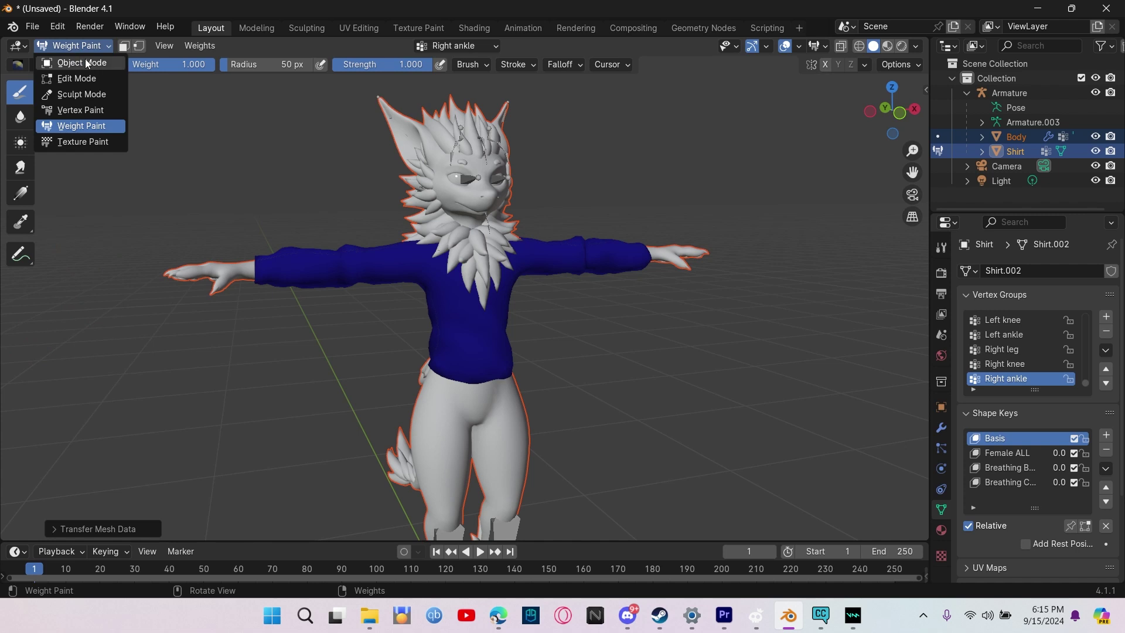
{"action": "left_click", "coordinate": [85, 63]}
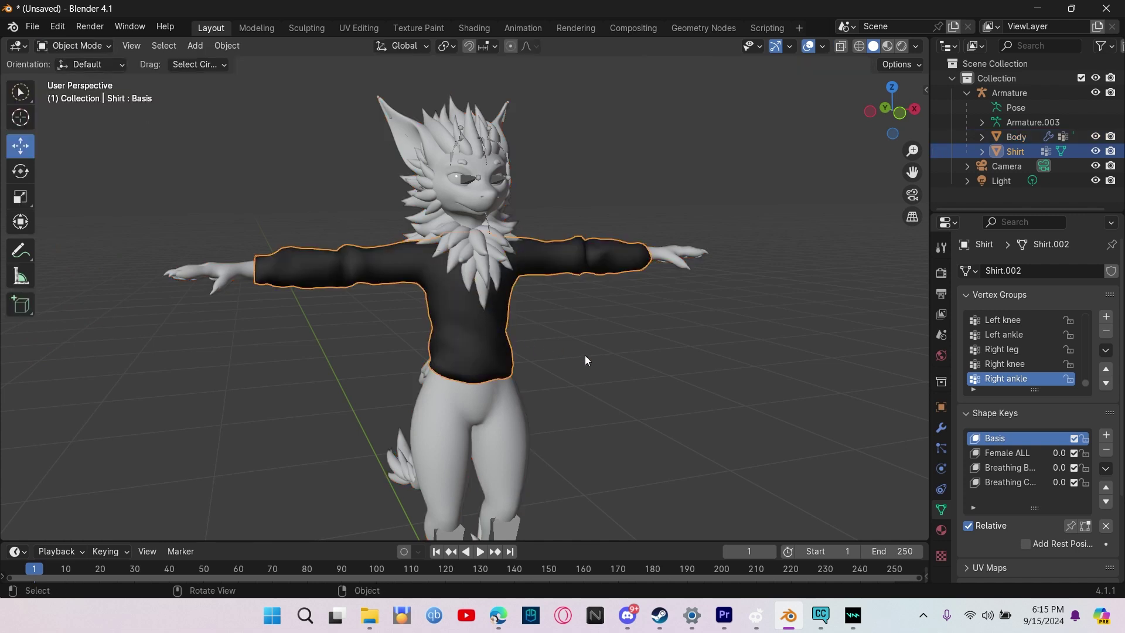
Add an Armature modifier to the Shirt with the character's Armature as its target object.
{"action": "left_click", "coordinate": [941, 427]}
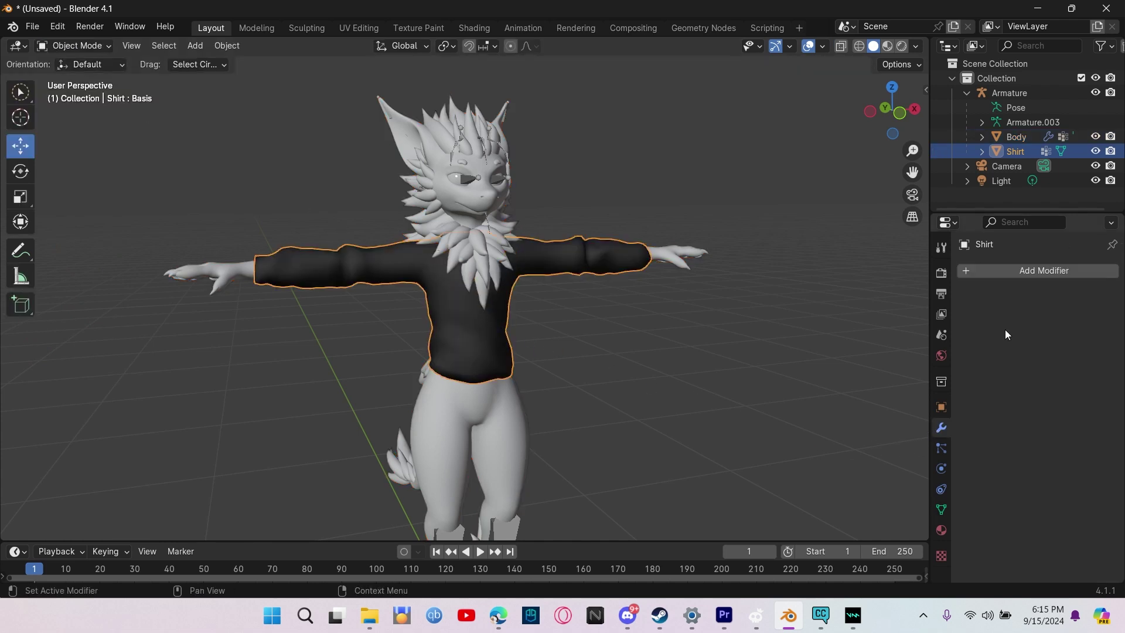
{"action": "left_click", "coordinate": [1042, 273]}
{"action": "mouse_move", "coordinate": [1042, 276]}
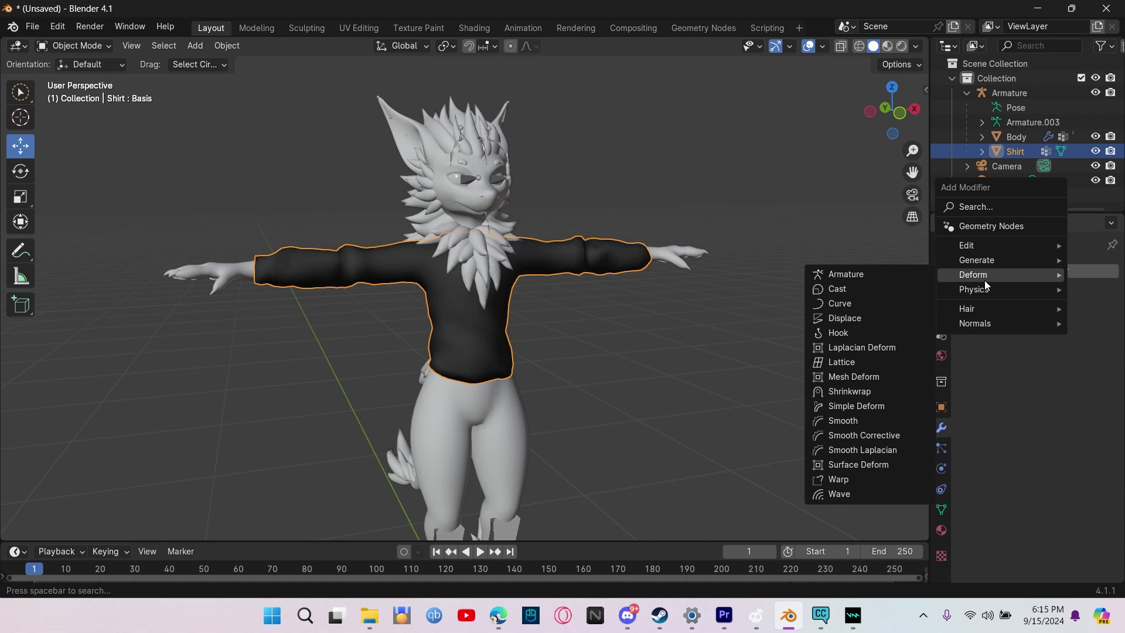
{"action": "left_click", "coordinate": [896, 276]}
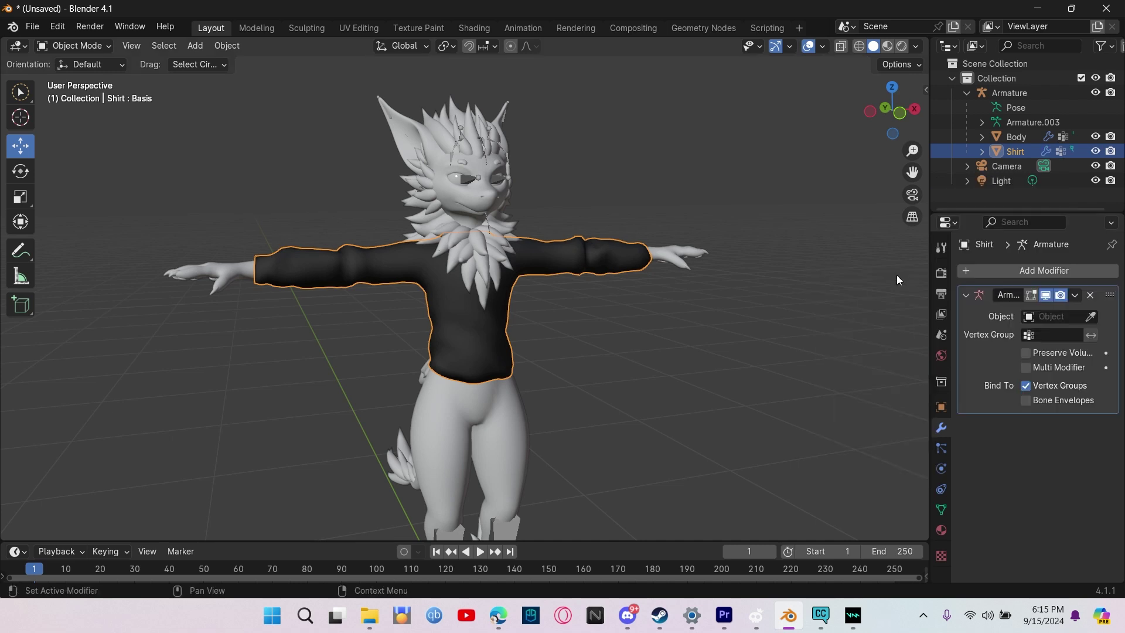
{"action": "left_click", "coordinate": [1049, 317]}
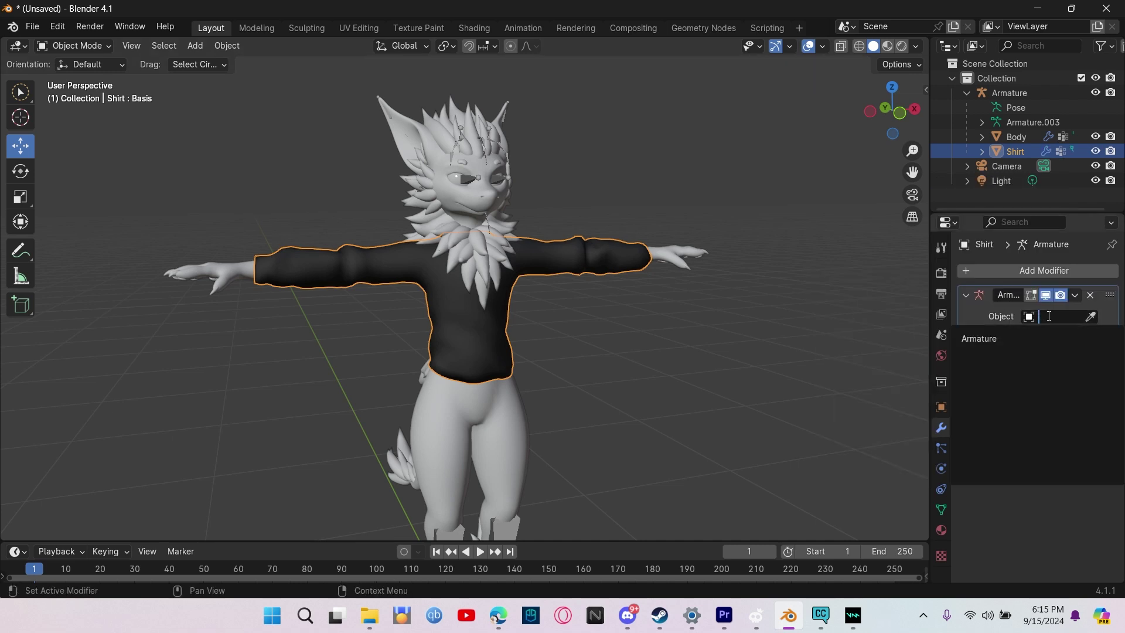
{"action": "left_click", "coordinate": [995, 338]}
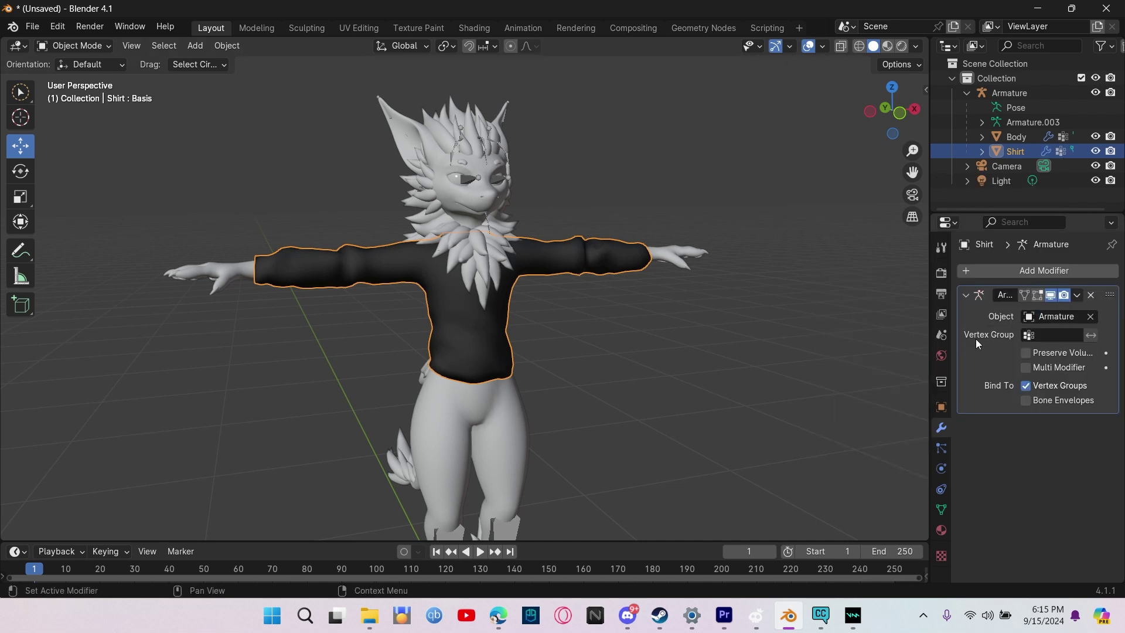
Test the shirt's new weights by rotating the armature's right arm bone in Pose Mode, and undo the rotation.
{"action": "left_click", "coordinate": [468, 179]}
{"action": "left_click", "coordinate": [69, 44]}
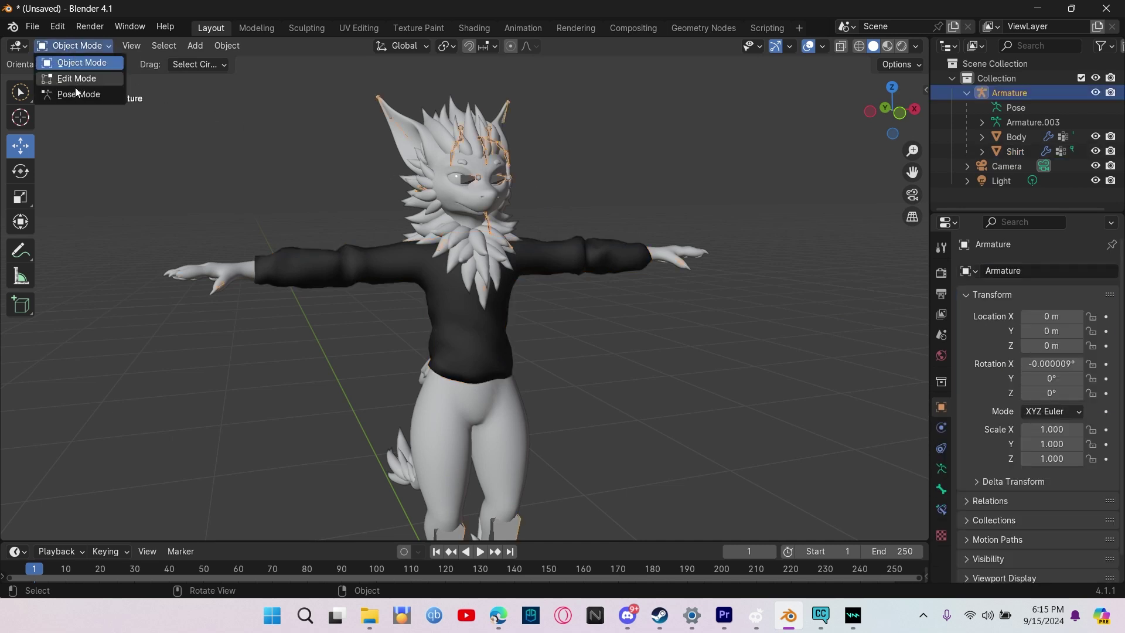
{"action": "left_click", "coordinate": [75, 93]}
{"action": "left_click", "coordinate": [371, 257]}
{"action": "left_click_drag", "start_coordinate": [385, 315], "coordinate": [468, 423]}
{"action": "key", "text": "ctrl+z"}
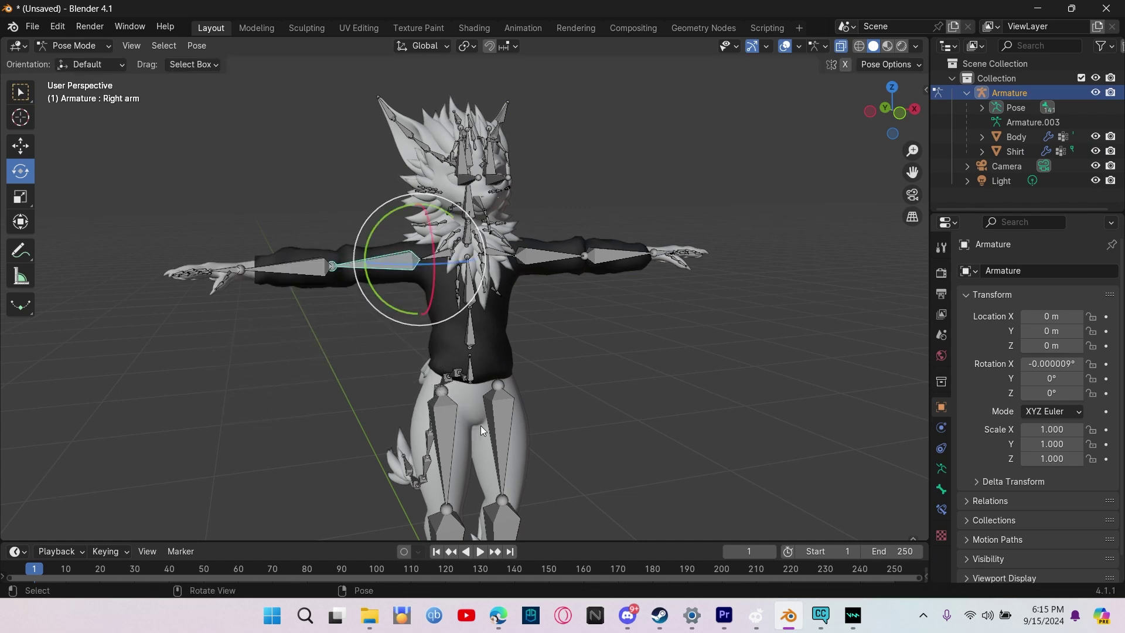
Test the shirt's deformation at the left arm bone, undo the rotation, and return to Object Mode with nothing selected.
{"action": "left_click", "coordinate": [469, 333]}
{"action": "left_click_drag", "start_coordinate": [476, 329], "coordinate": [473, 367]}
{"action": "left_click", "coordinate": [471, 369]}
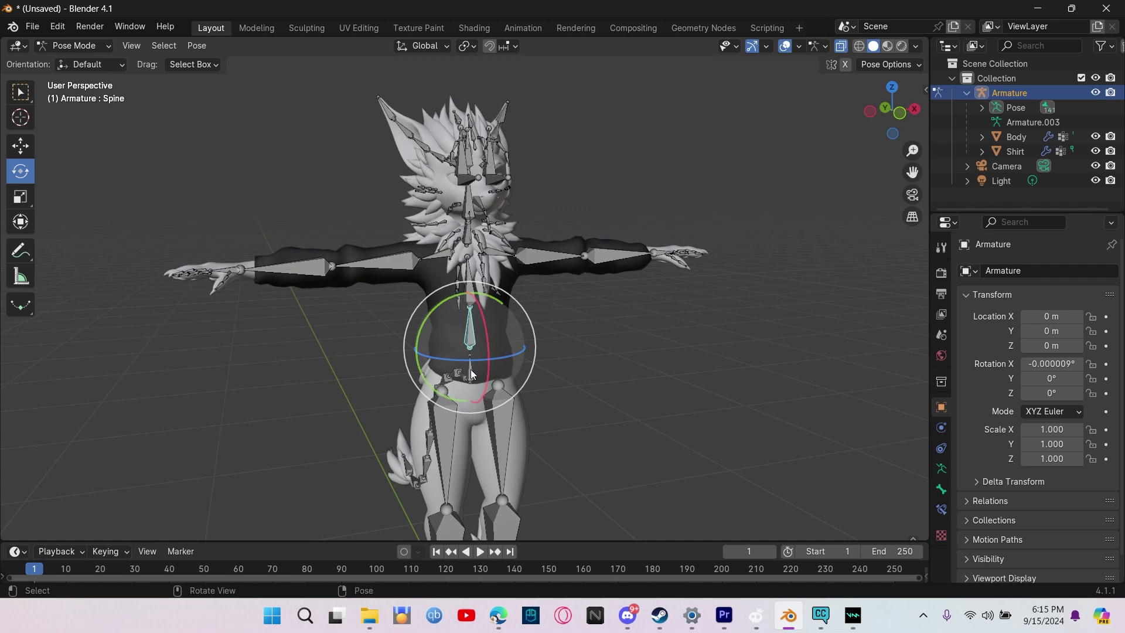
{"action": "left_click", "coordinate": [525, 259]}
{"action": "left_click_drag", "start_coordinate": [535, 310], "coordinate": [508, 300]}
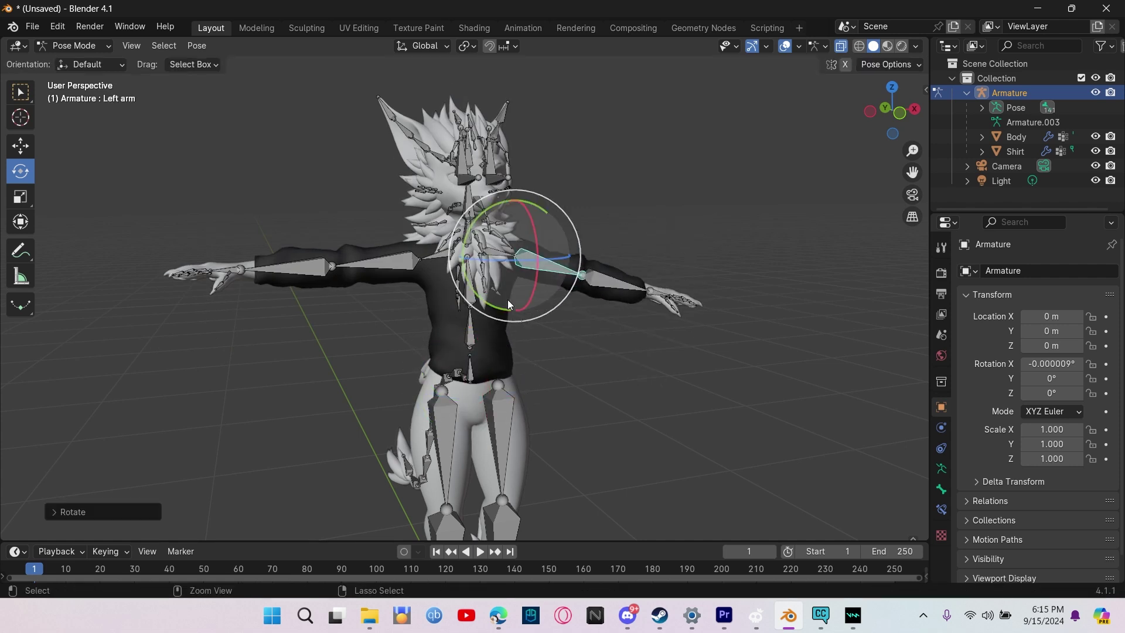
{"action": "key", "text": "ctrl+z"}
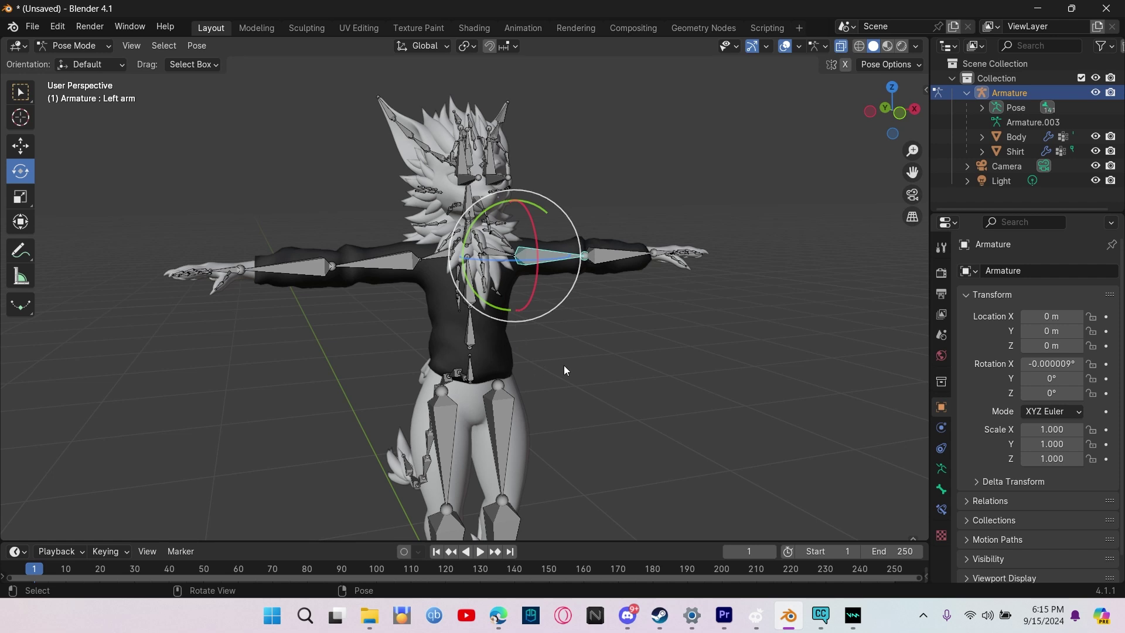
{"action": "left_click", "coordinate": [570, 349]}
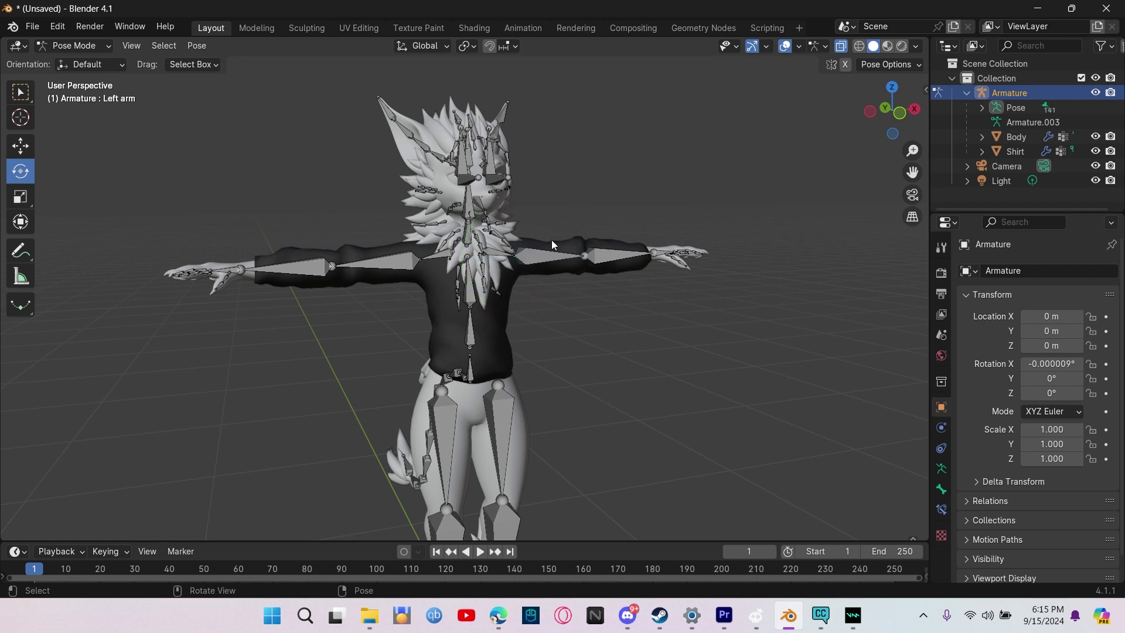
{"action": "left_click", "coordinate": [71, 45]}
{"action": "left_click", "coordinate": [82, 63]}
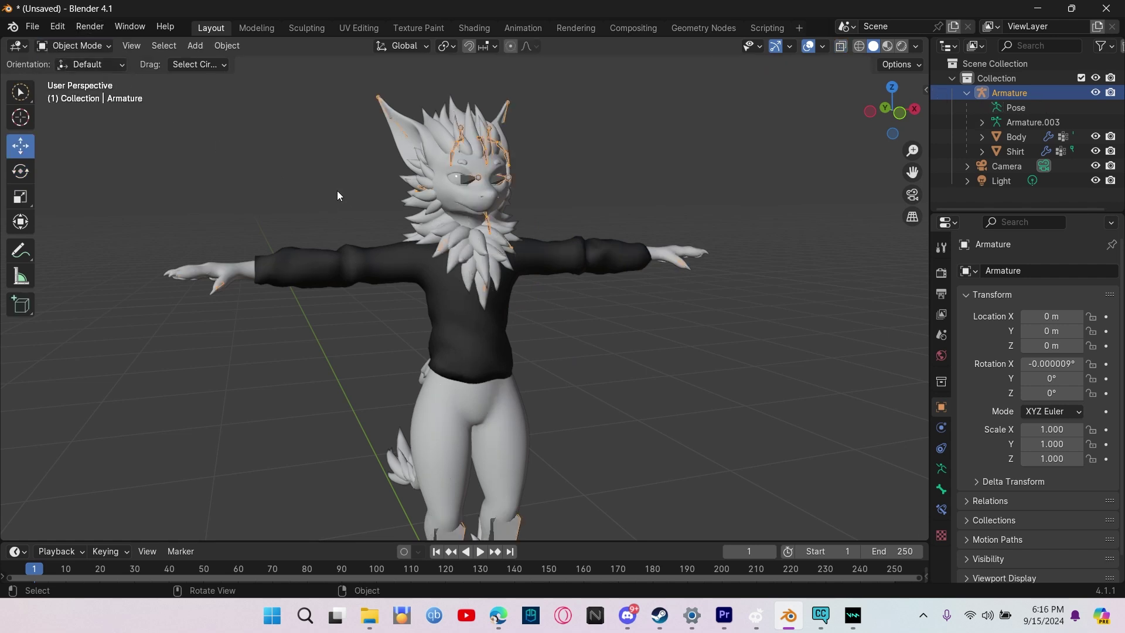
{"action": "left_click", "coordinate": [337, 192]}
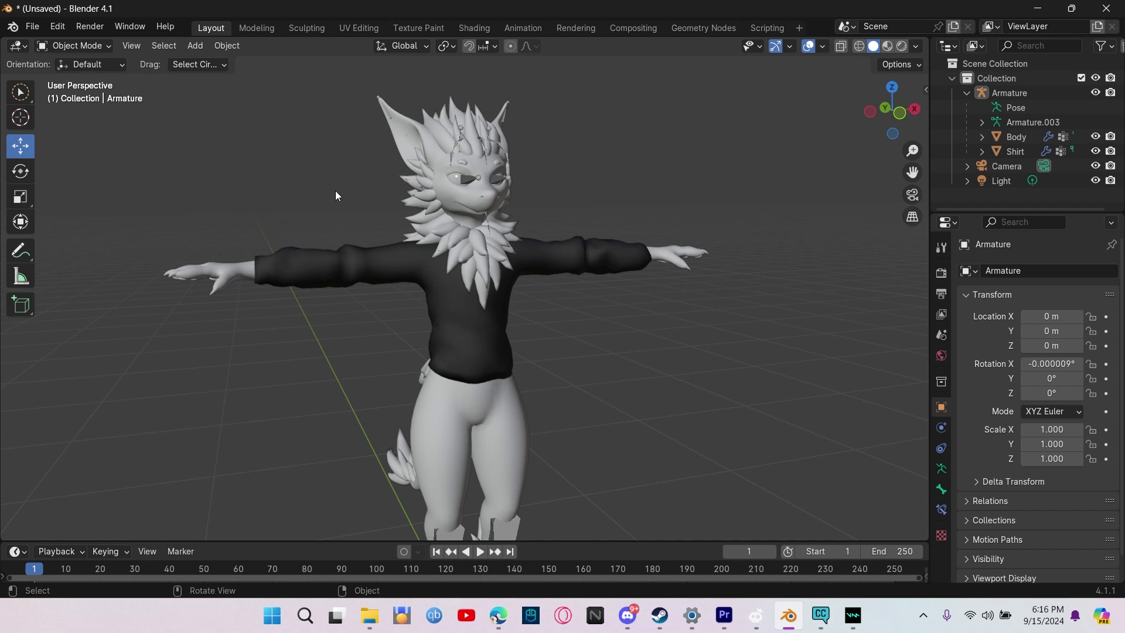
Export the scene as an FBX file named CoolSleeve to the Desktop folder.
{"action": "left_click", "coordinate": [33, 27]}
{"action": "mouse_move", "coordinate": [87, 248]}
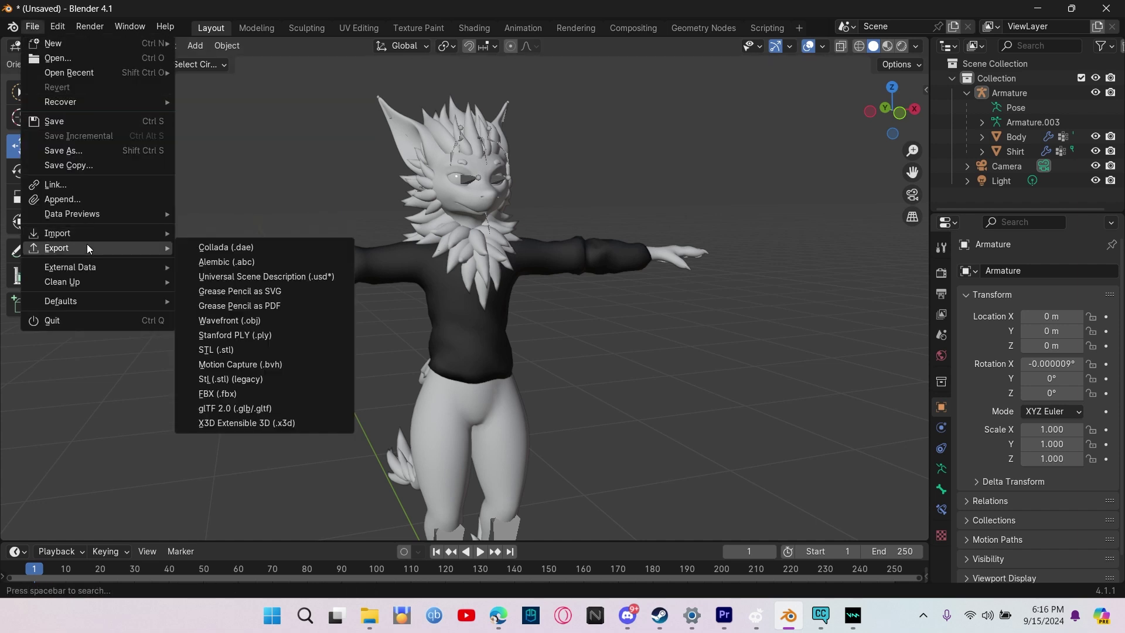
{"action": "left_click", "coordinate": [234, 391]}
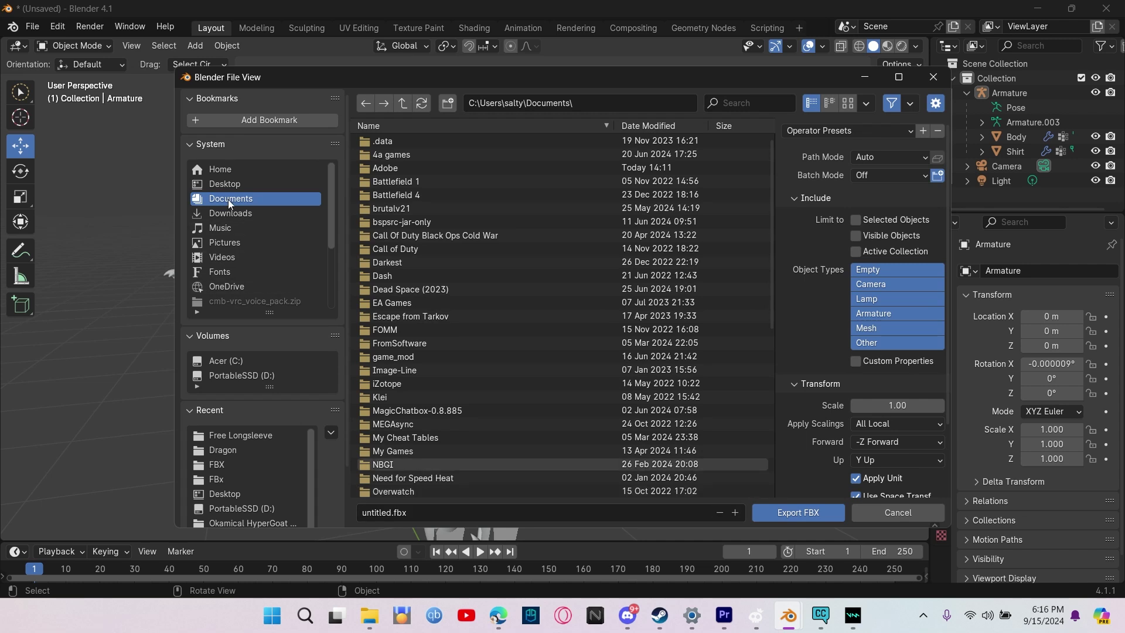
{"action": "left_click", "coordinate": [238, 185]}
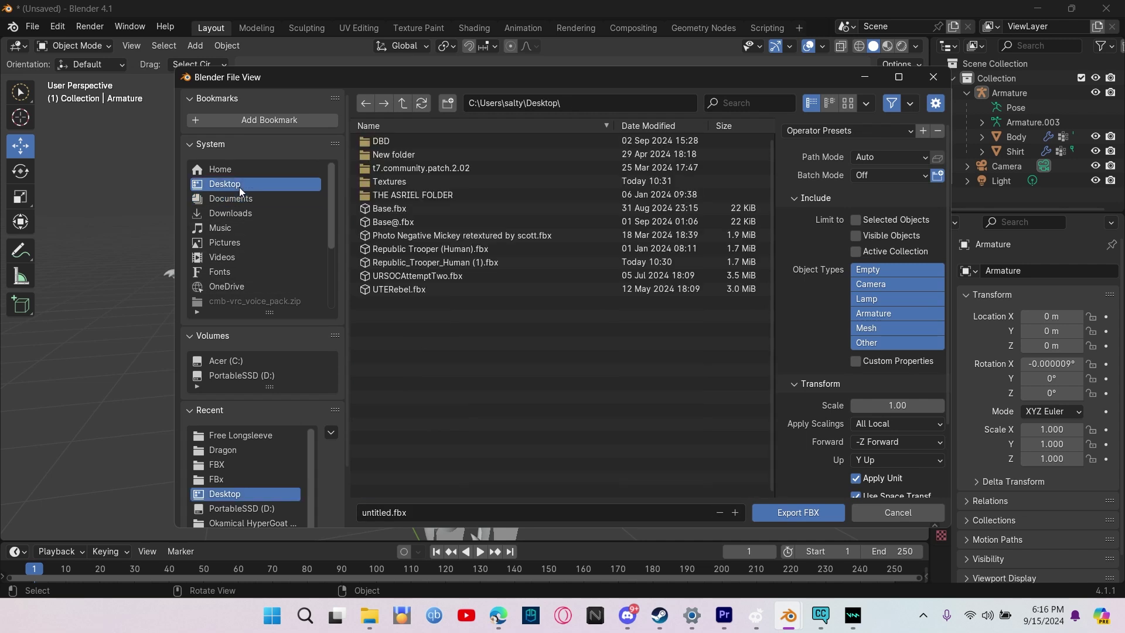
{"action": "left_click", "coordinate": [426, 515]}
{"action": "key", "text": "BackSpace"}
{"action": "type", "text": "CoolSleeve"}
{"action": "left_click", "coordinate": [762, 513]}
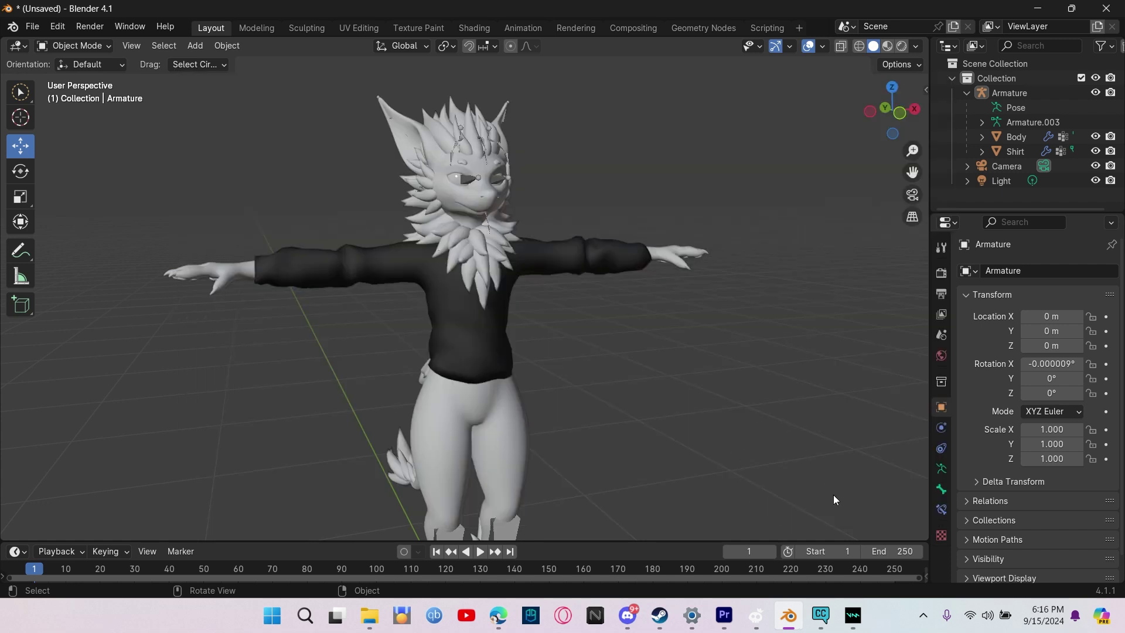
Switch to Unity and import CoolSleeve.fbx from the Desktop as a new asset.
{"action": "left_click", "coordinate": [820, 614]}
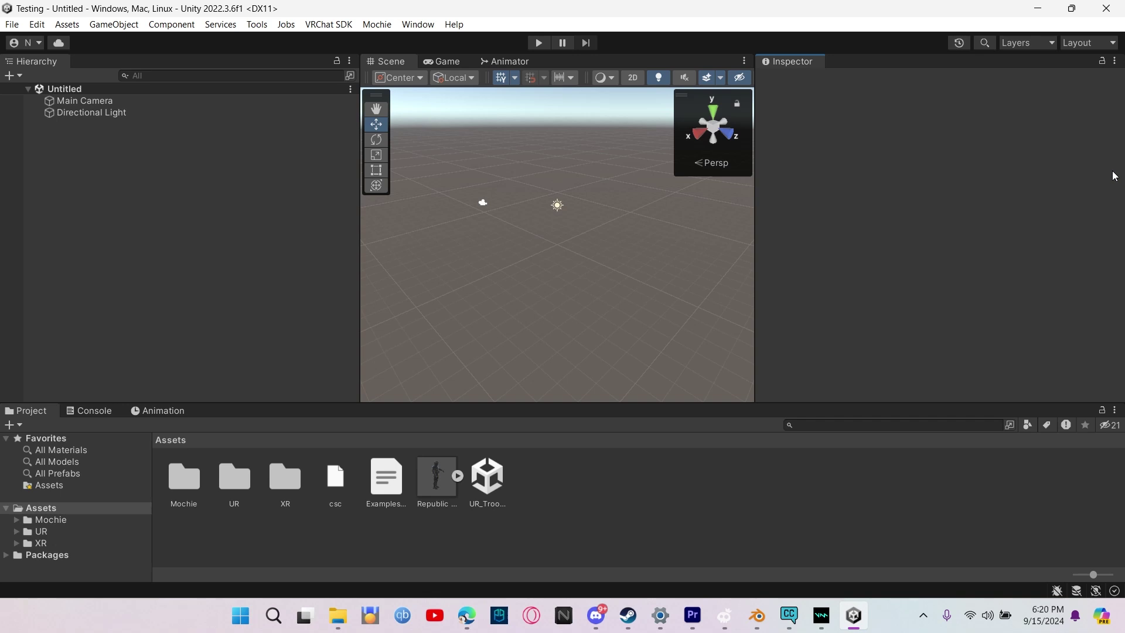
{"action": "left_click", "coordinate": [67, 27]}
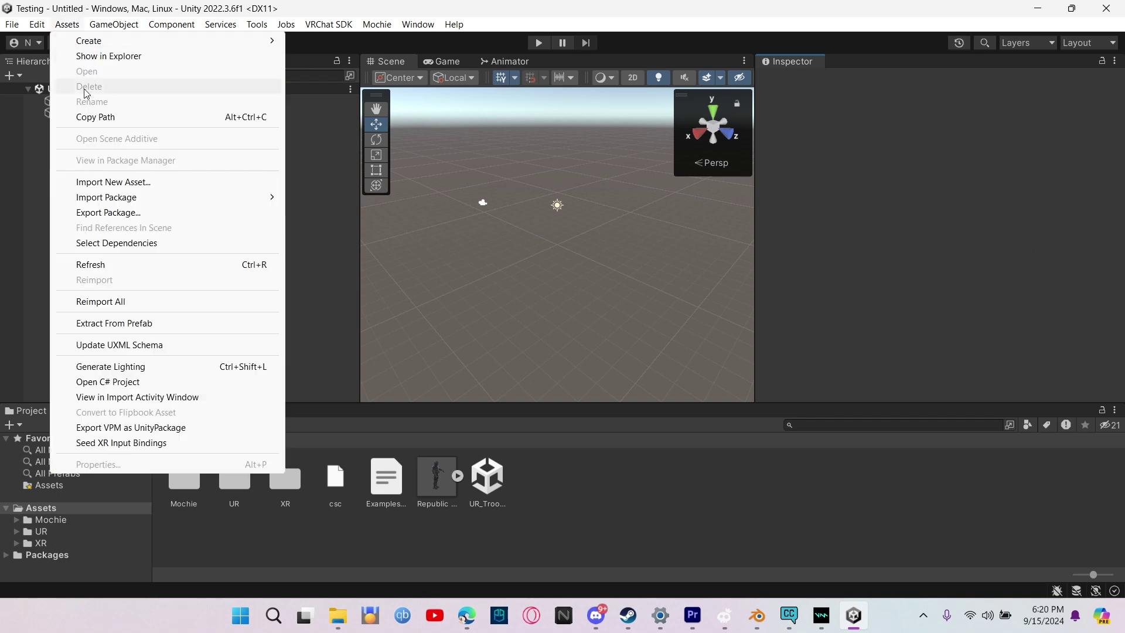
{"action": "left_click", "coordinate": [115, 183]}
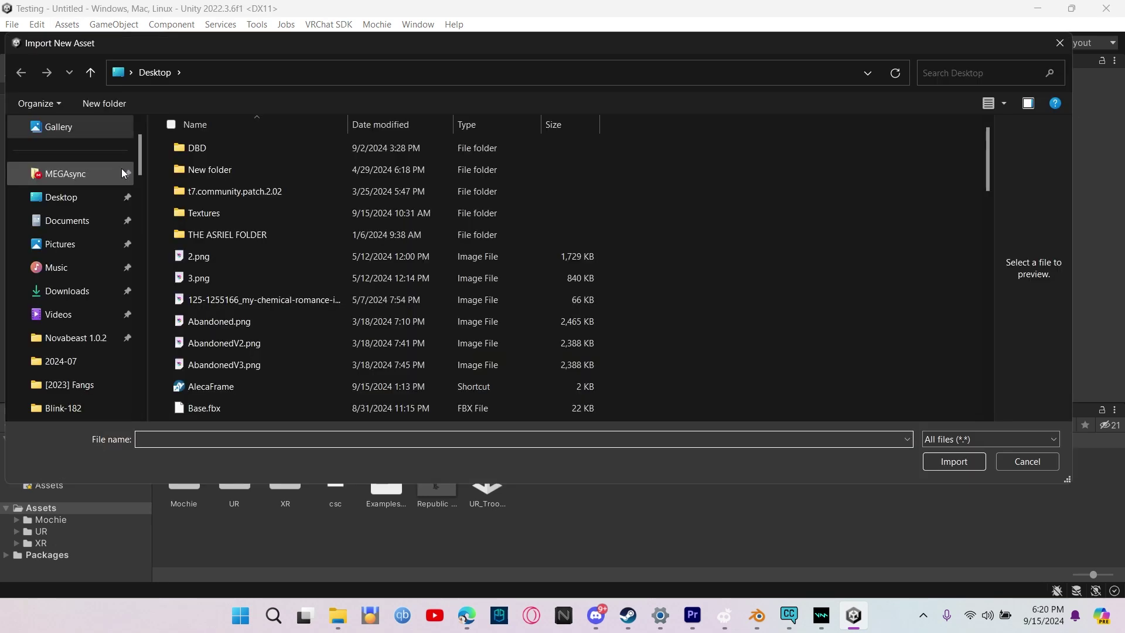
{"action": "left_click", "coordinate": [69, 199]}
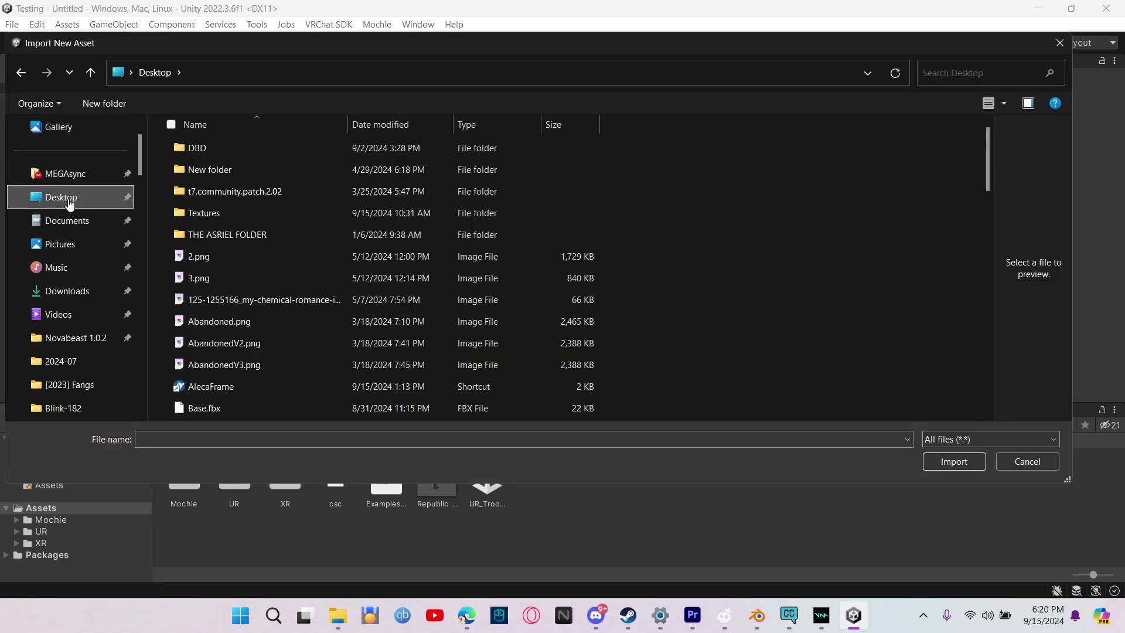
{"action": "scroll", "coordinate": [188, 223], "scroll_direction": "down", "scroll_amount": 2}
{"action": "scroll", "coordinate": [219, 266], "scroll_direction": "down", "scroll_amount": 5}
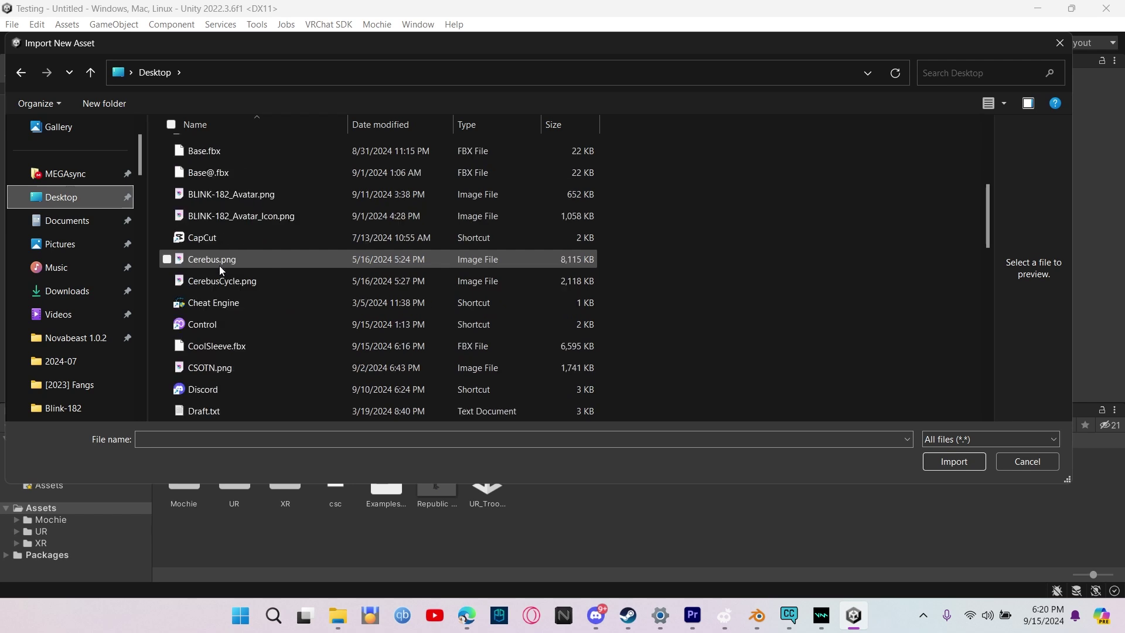
{"action": "left_click", "coordinate": [241, 221]}
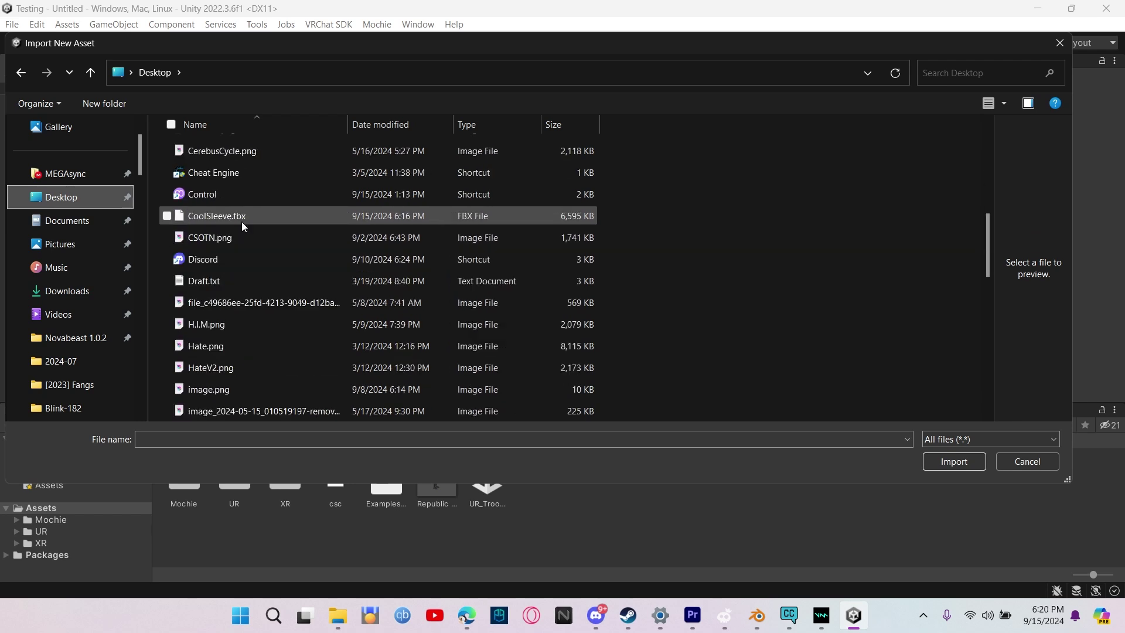
{"action": "double_click", "coordinate": [241, 222]}
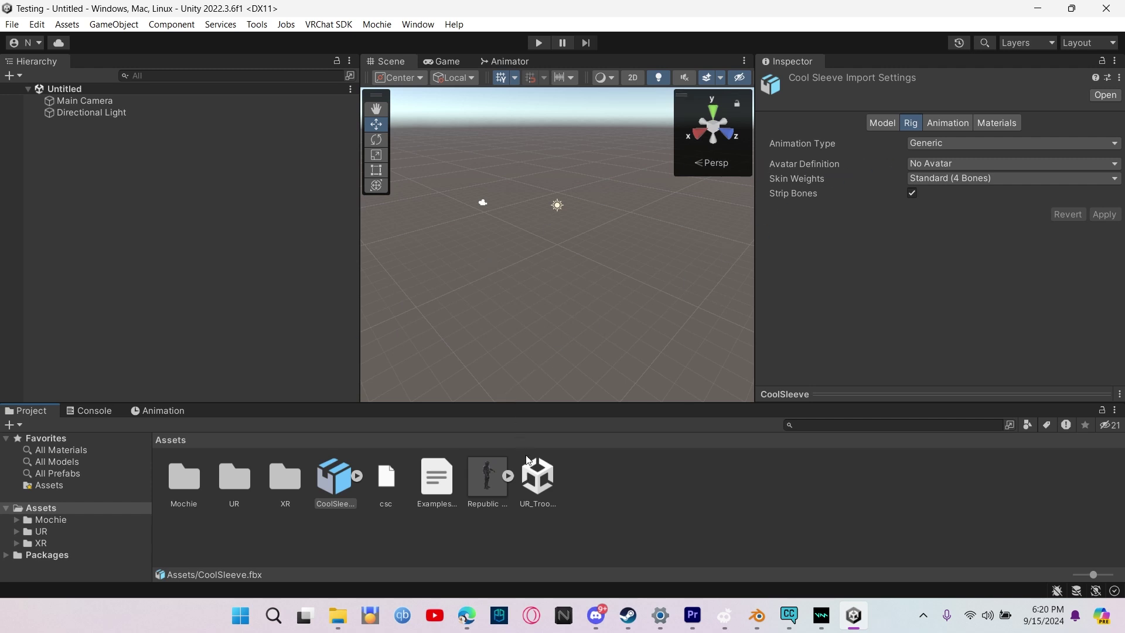
Set the CoolSleeve model's rig animation type to Humanoid and apply the import settings.
{"action": "left_click", "coordinate": [960, 147]}
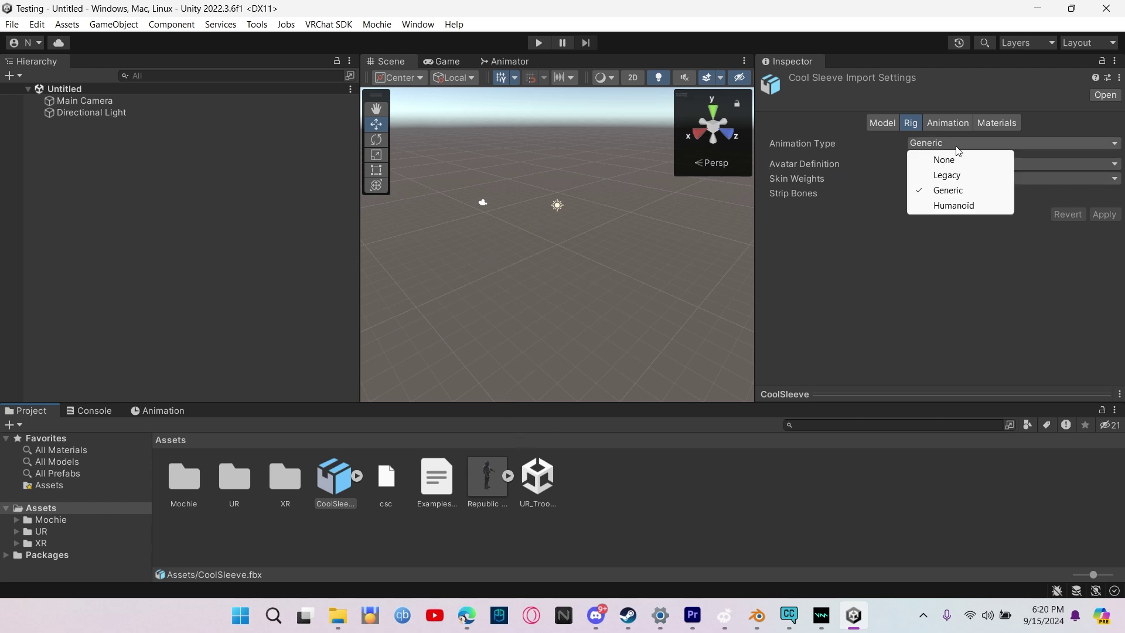
{"action": "left_click", "coordinate": [953, 205]}
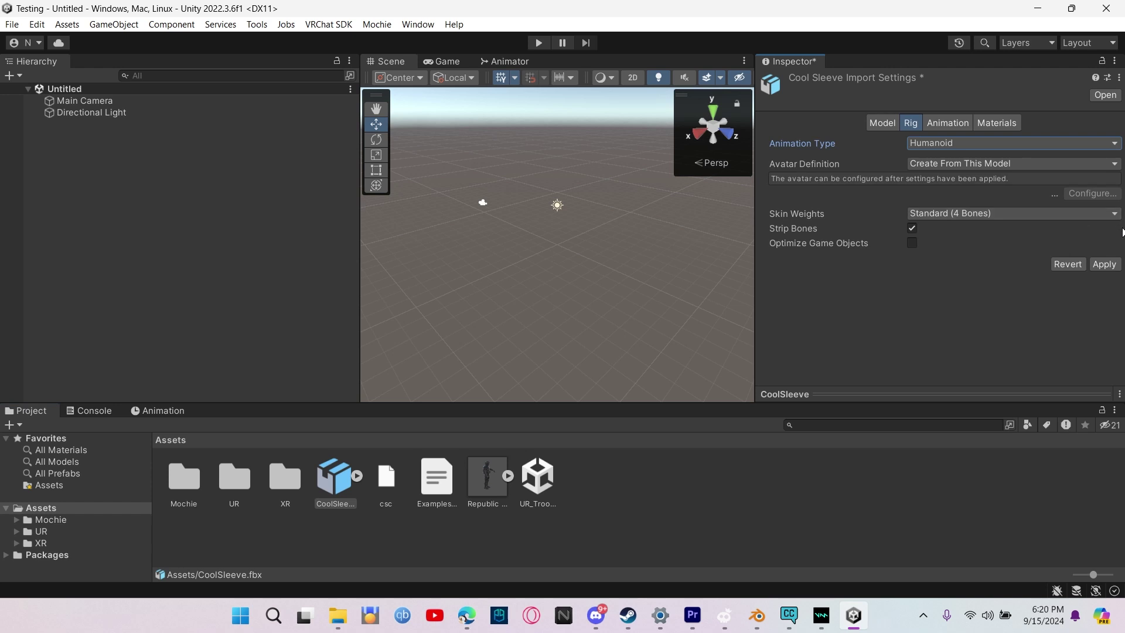
{"action": "left_click", "coordinate": [1107, 264]}
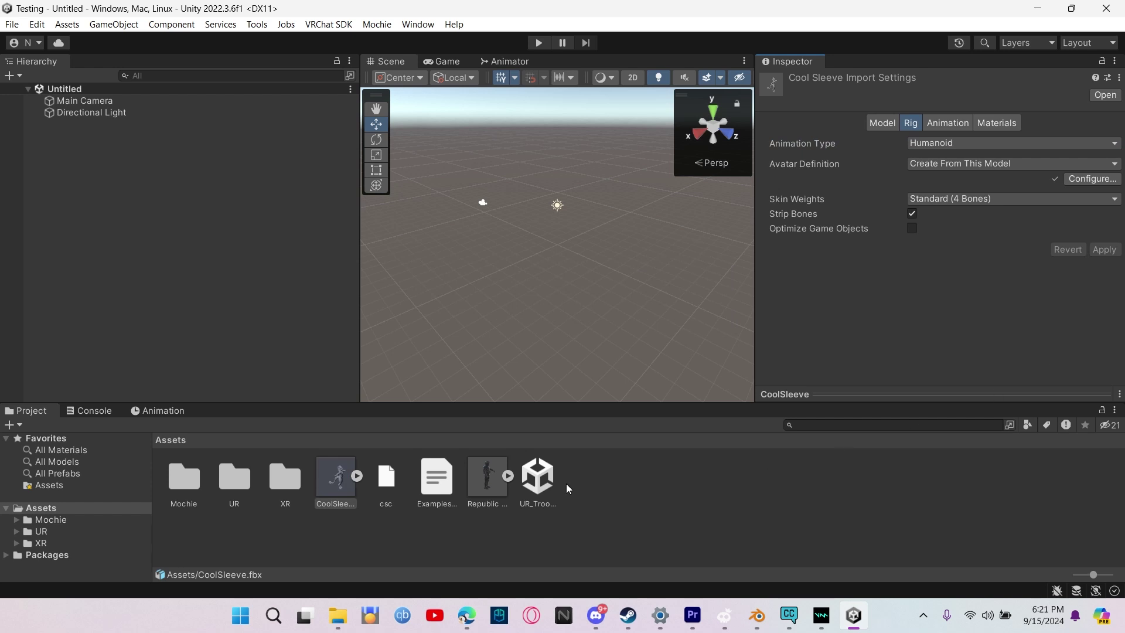
Place the CoolSleeve model in the scene, frame it in view, and expand its child objects.
{"action": "left_click_drag", "start_coordinate": [327, 485], "coordinate": [243, 338]}
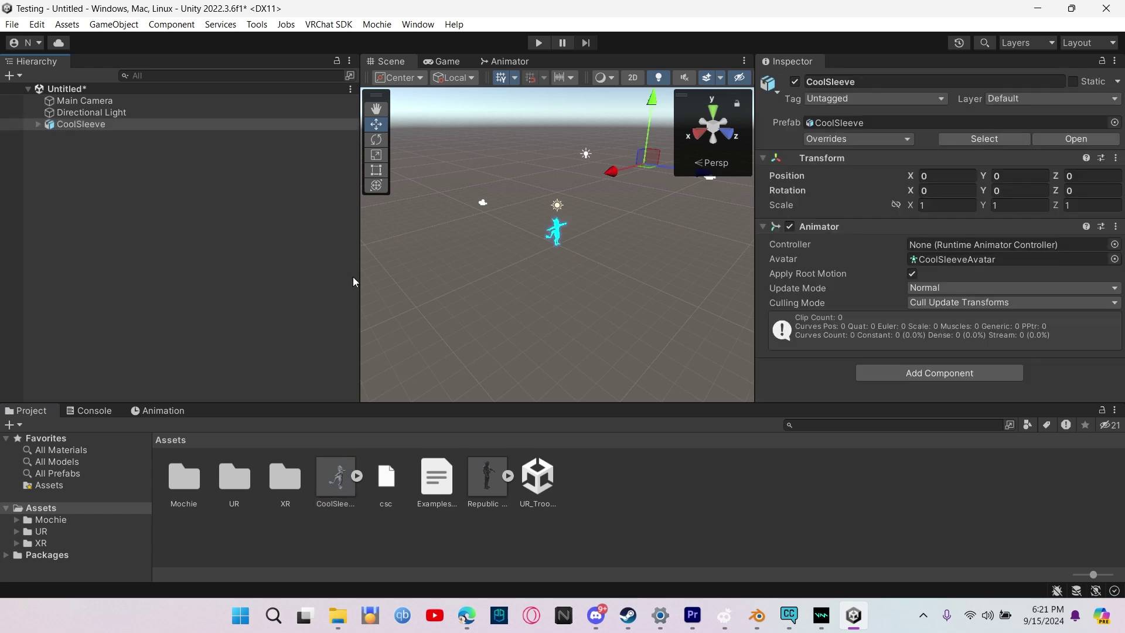
{"action": "right_click_drag", "start_coordinate": [543, 217], "coordinate": [569, 228]}
{"action": "key", "text": "f"}
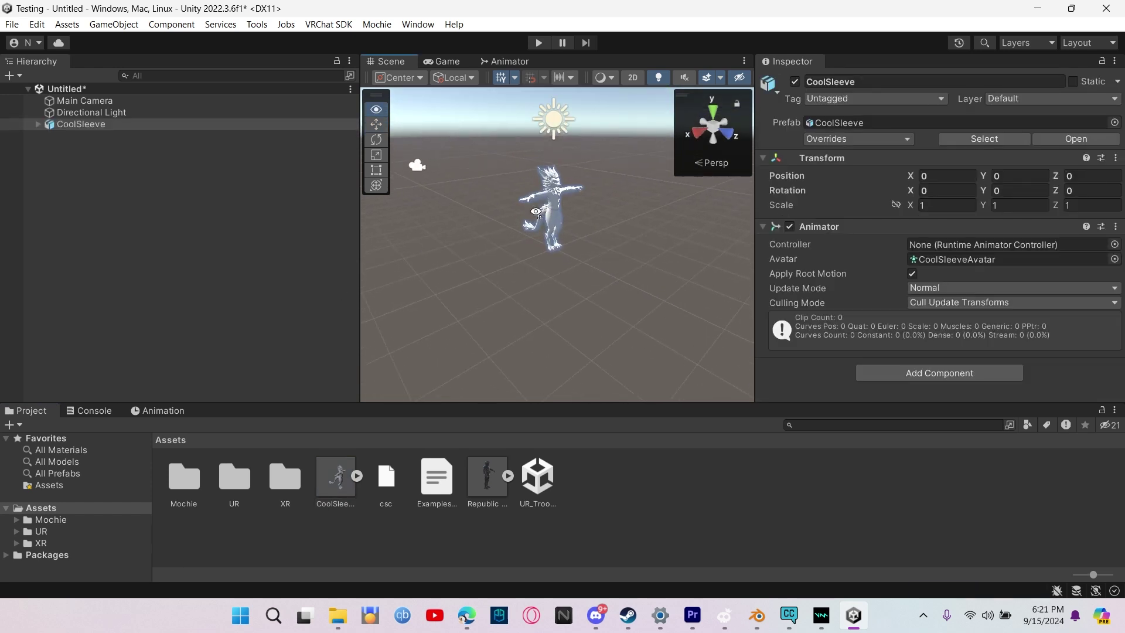
{"action": "left_click", "coordinate": [38, 124]}
{"action": "left_click", "coordinate": [77, 136]}
{"action": "right_click_drag", "start_coordinate": [527, 235], "coordinate": [460, 609]}
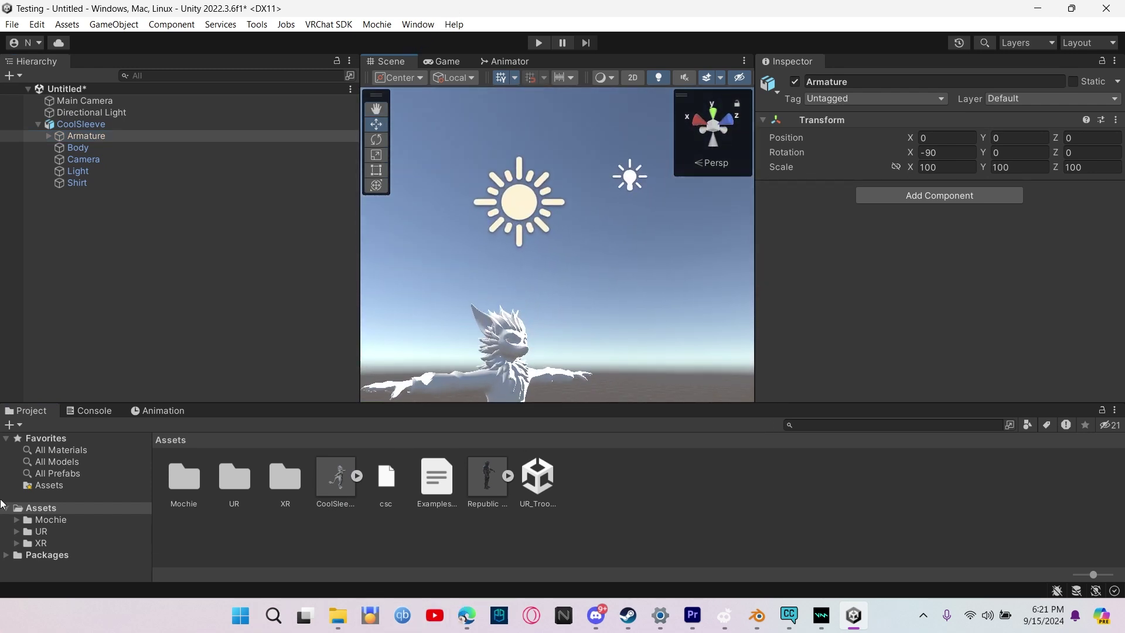
Unpack the CoolSleeve prefab instance in the scene hierarchy.
{"action": "left_click", "coordinate": [100, 184]}
{"action": "right_click", "coordinate": [99, 184]}
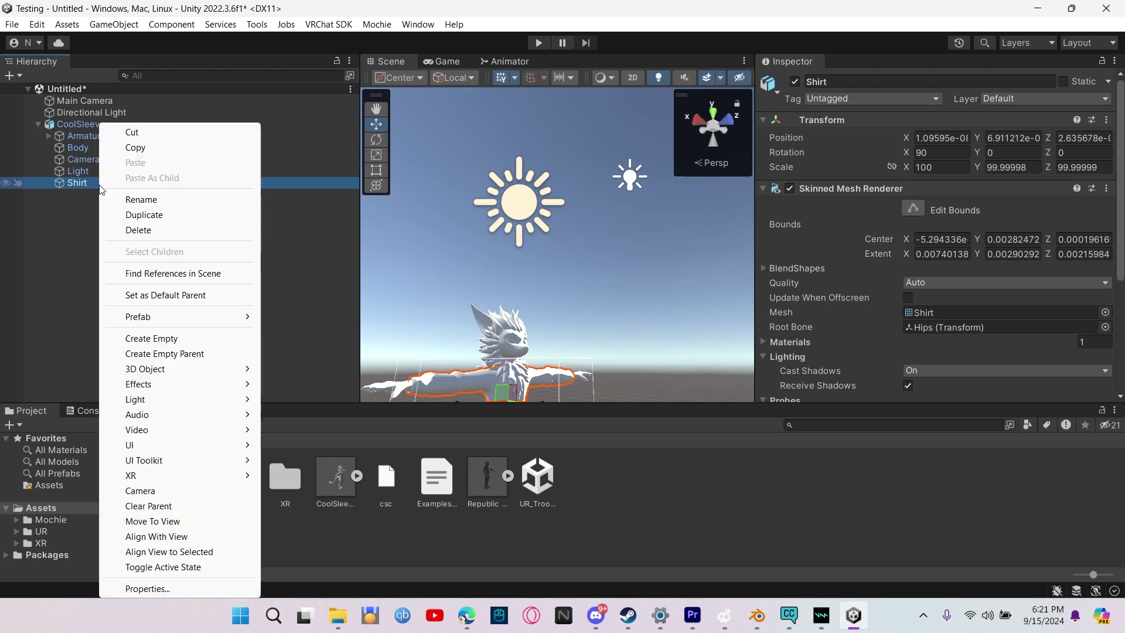
{"action": "right_click", "coordinate": [71, 113]}
{"action": "left_click", "coordinate": [73, 124]}
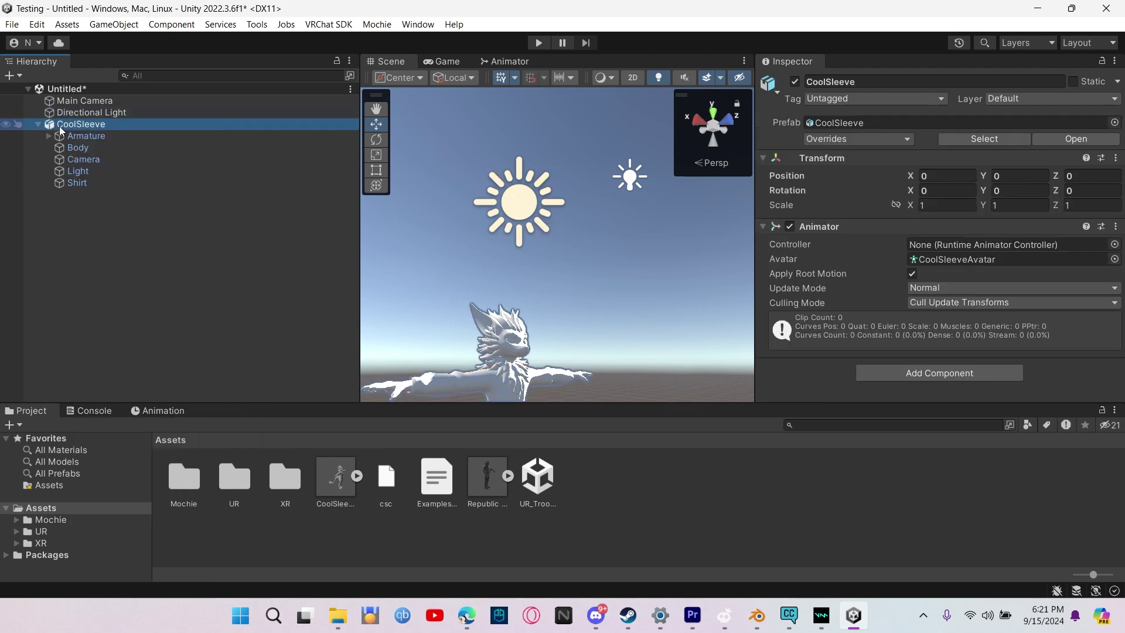
{"action": "right_click", "coordinate": [61, 125]}
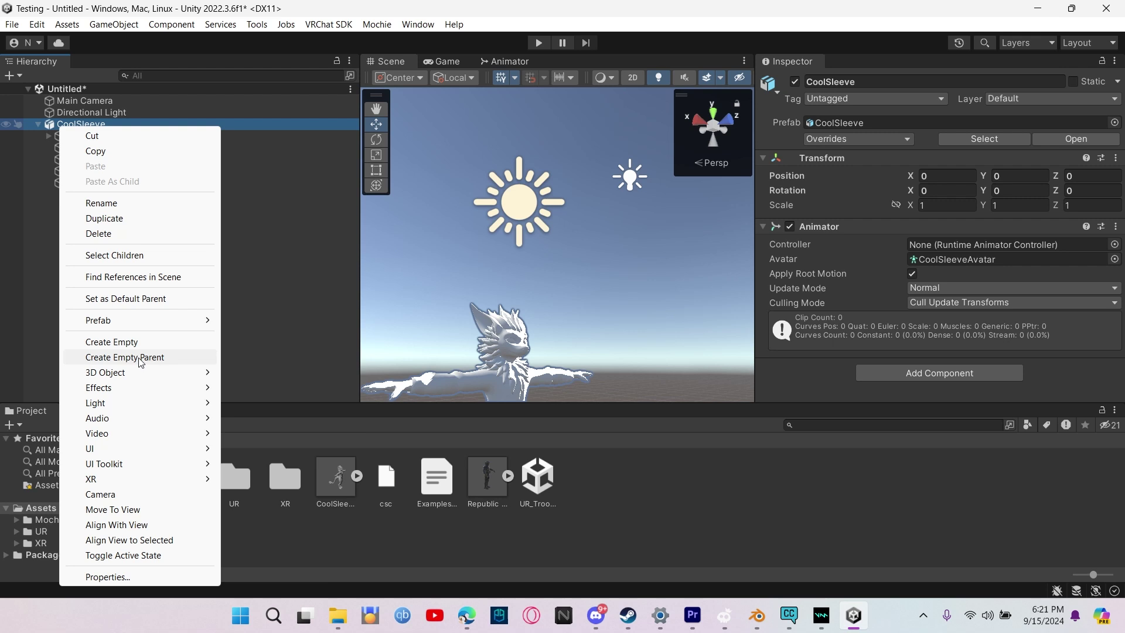
{"action": "mouse_move", "coordinate": [142, 321]}
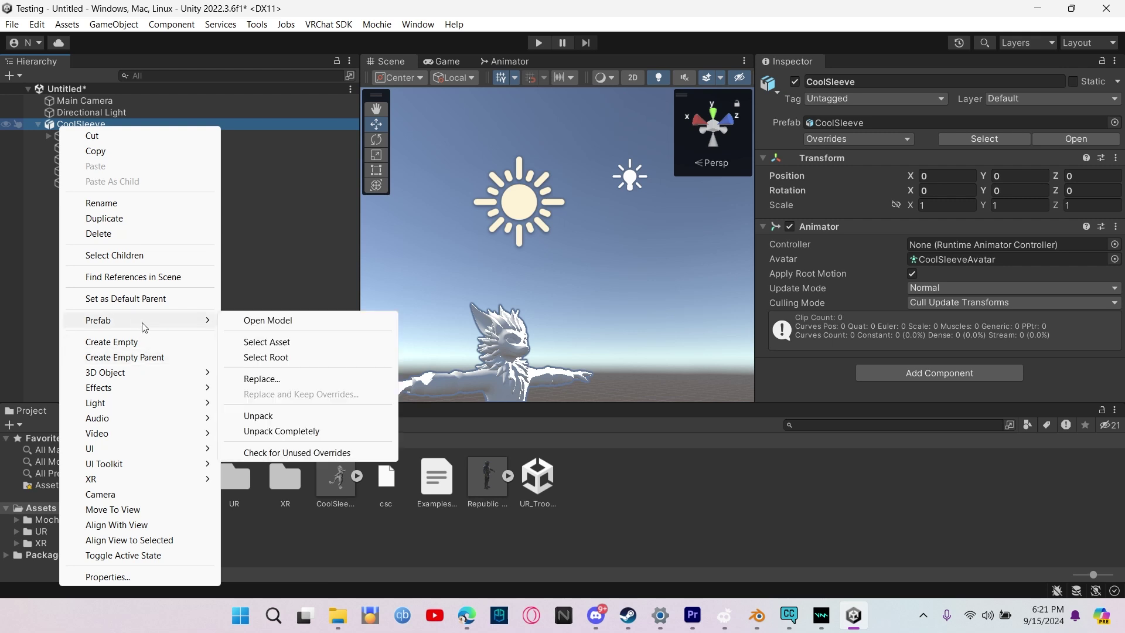
{"action": "left_click", "coordinate": [250, 416]}
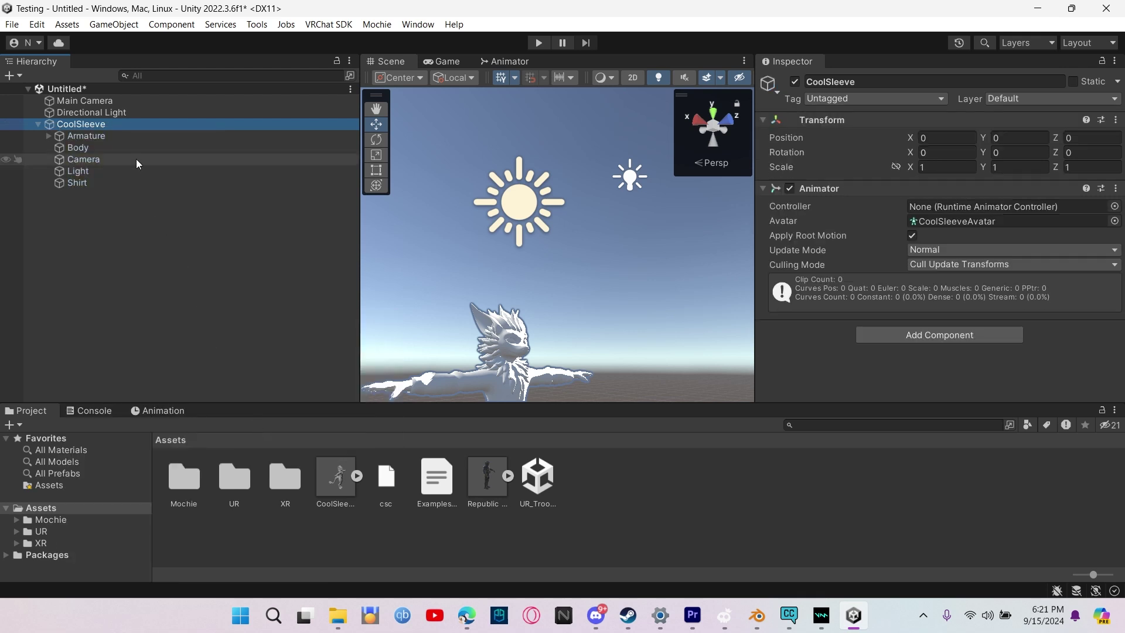
Delete the Light and Camera child objects from CoolSleeve.
{"action": "left_click", "coordinate": [122, 171]}
{"action": "right_click", "coordinate": [122, 172]}
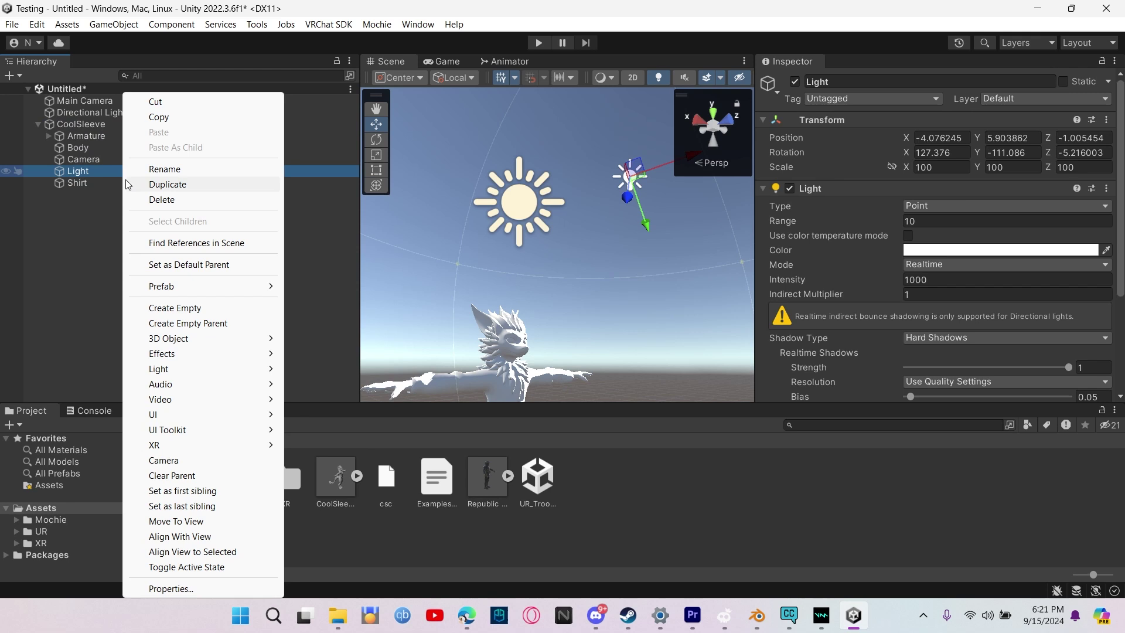
{"action": "left_click", "coordinate": [160, 199]}
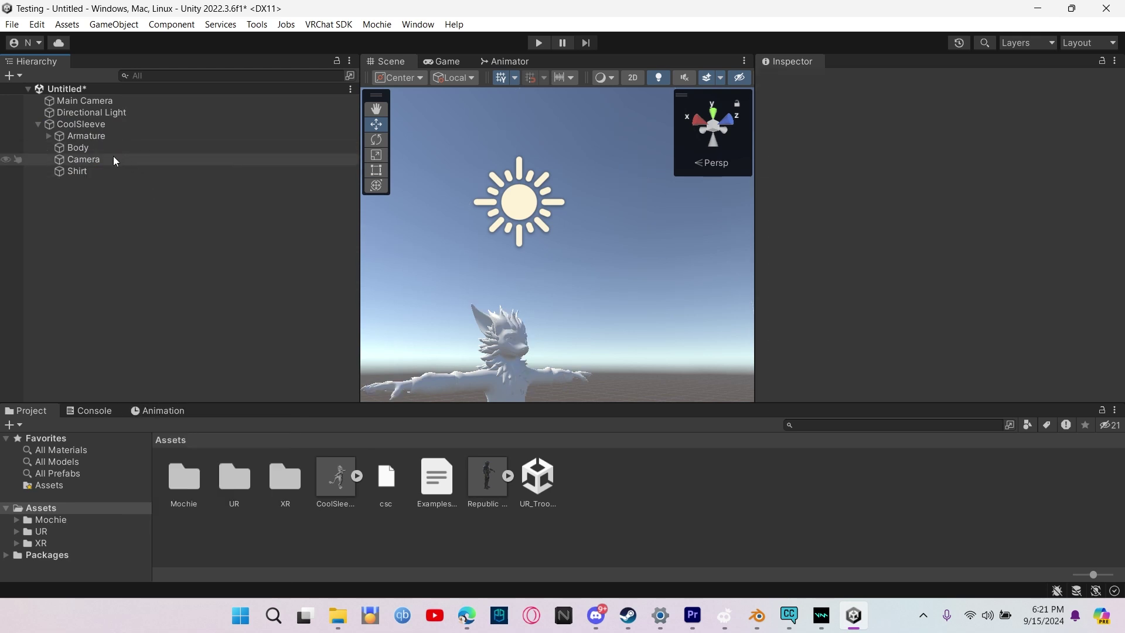
{"action": "right_click", "coordinate": [114, 159]}
{"action": "left_click", "coordinate": [159, 199]}
{"action": "left_click_drag", "start_coordinate": [410, 275], "coordinate": [416, 302], "text": "alt"}
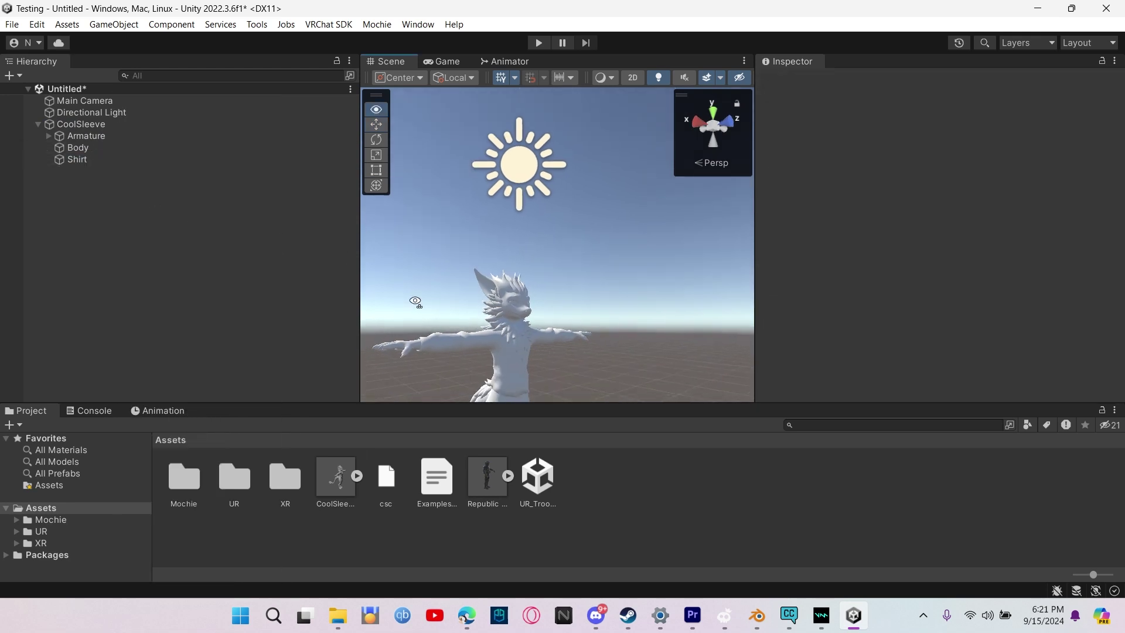
{"action": "key", "text": "w"}
{"action": "right_click_drag", "start_coordinate": [416, 302], "coordinate": [318, 387]}
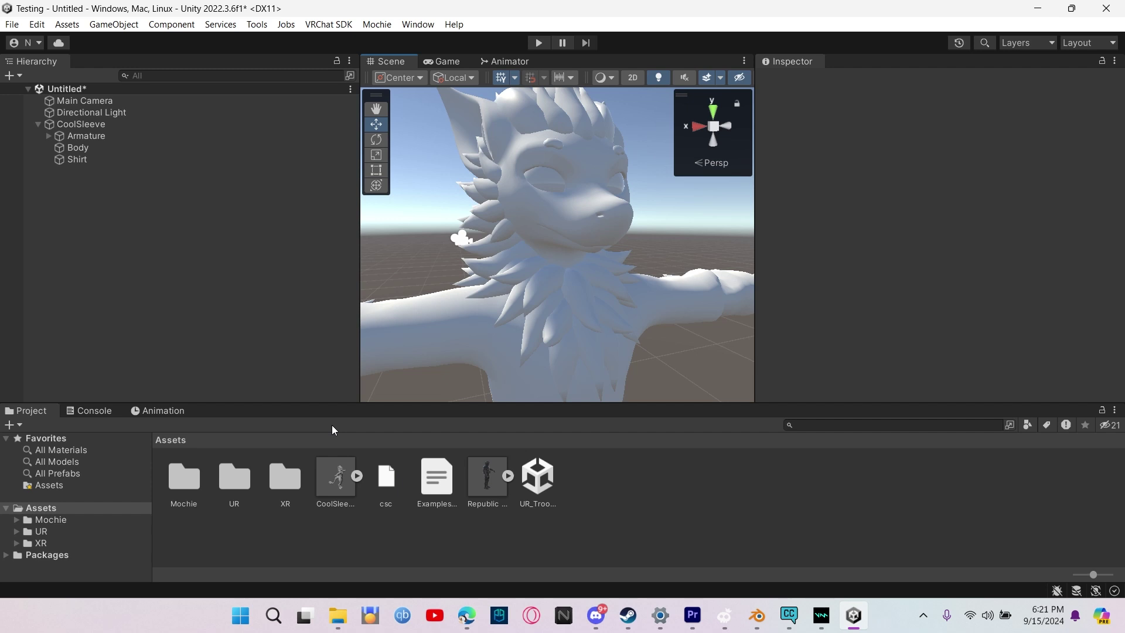
{"action": "right_click_drag", "start_coordinate": [714, 273], "coordinate": [748, 250]}
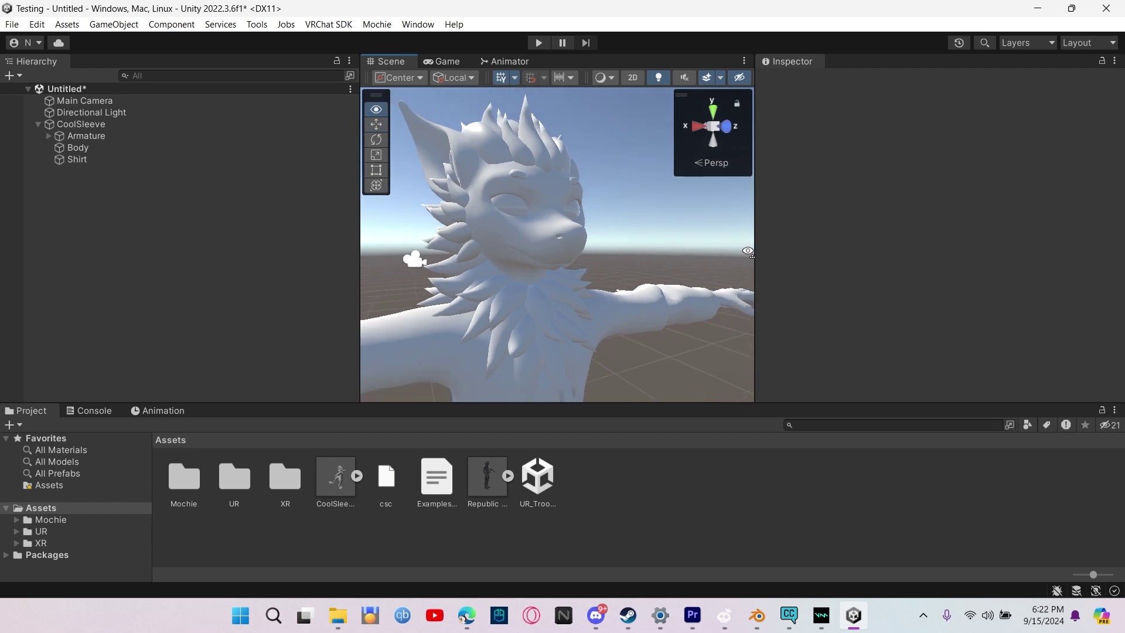
{"action": "scroll", "coordinate": [748, 250], "scroll_direction": "down", "scroll_amount": 5}
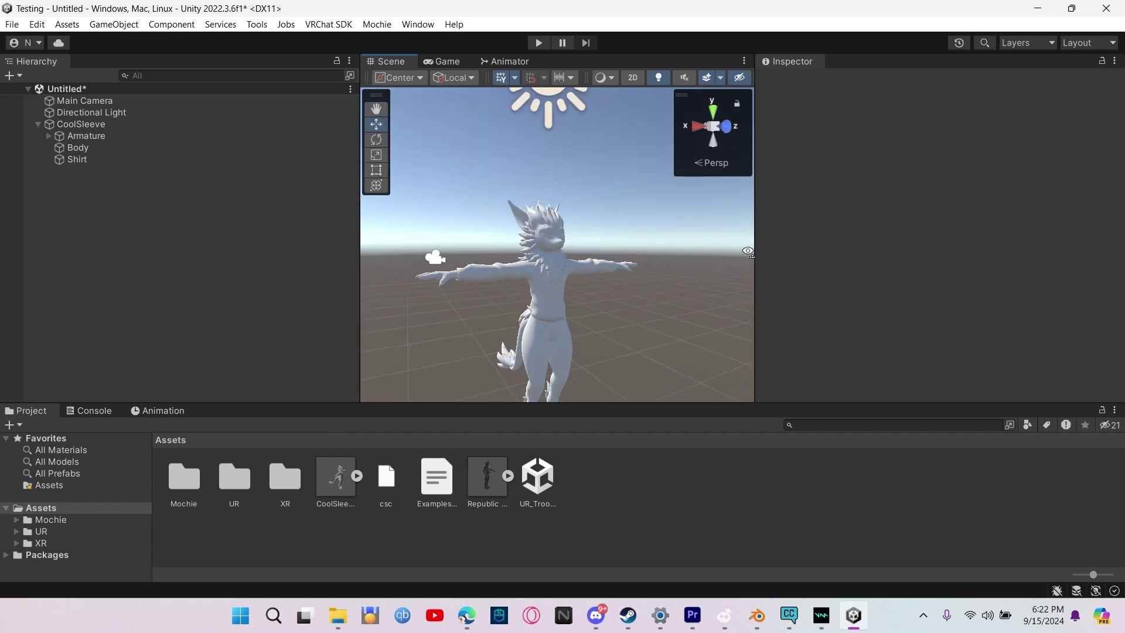
{"action": "left_click", "coordinate": [789, 615]}
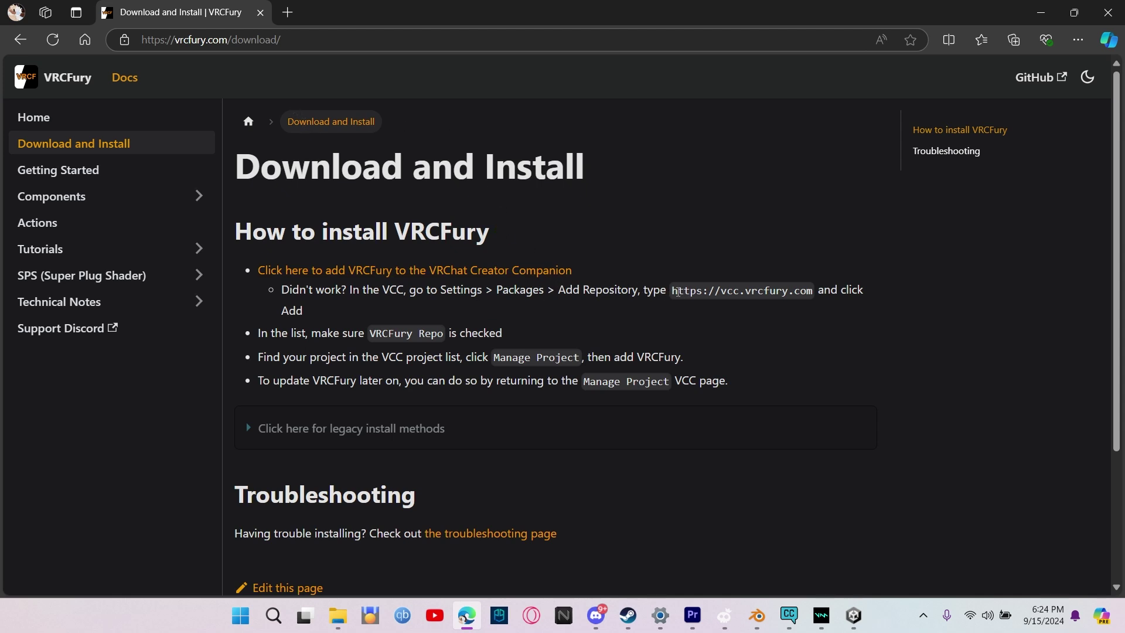
{"action": "left_click_drag", "start_coordinate": [675, 290], "coordinate": [808, 291]}
{"action": "key", "text": "ctrl+c"}
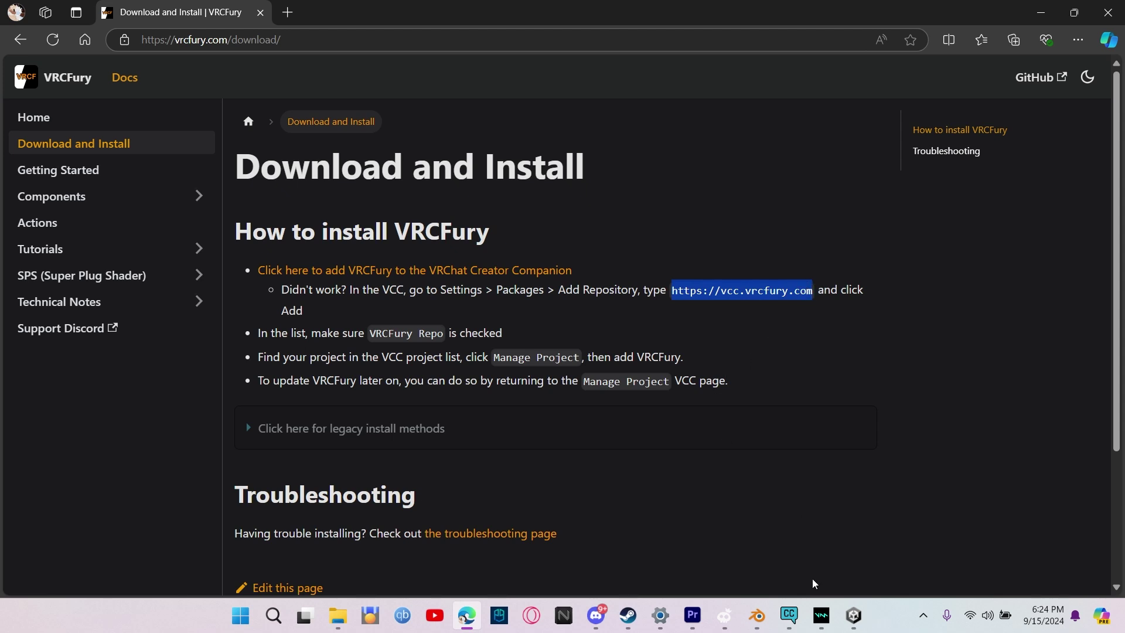
{"action": "left_click", "coordinate": [790, 614]}
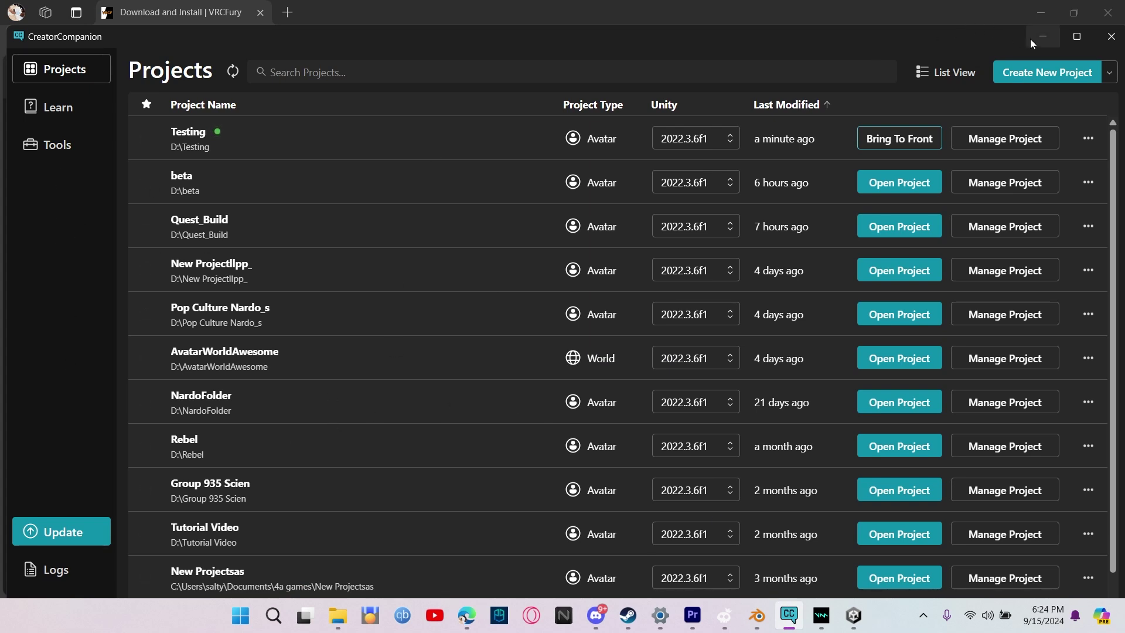
{"action": "left_click", "coordinate": [1076, 41]}
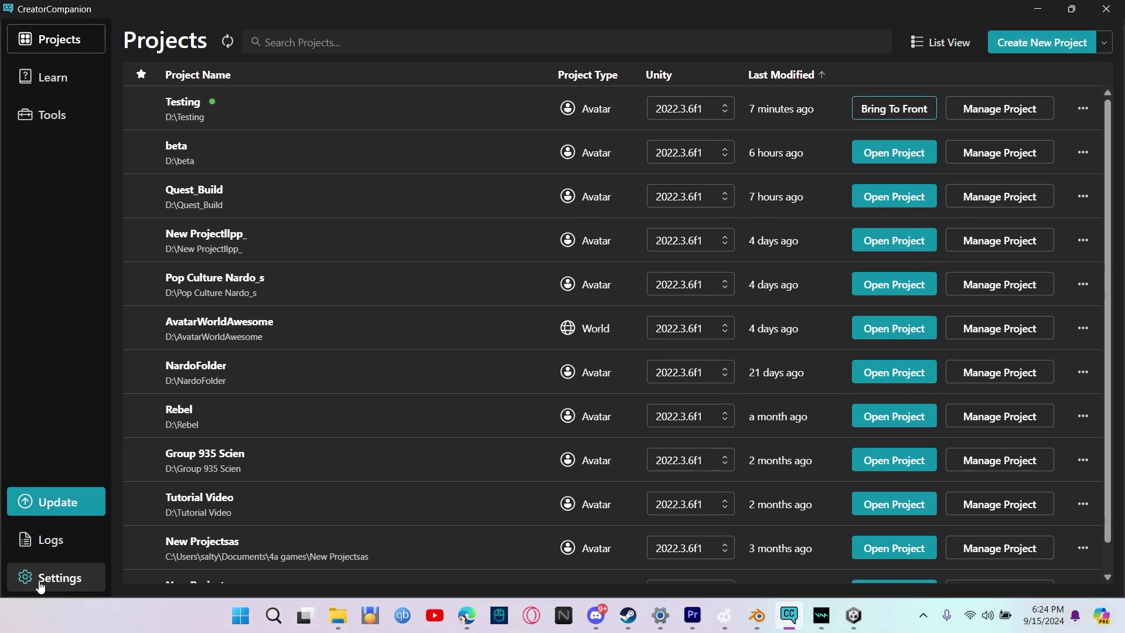
{"action": "left_click", "coordinate": [40, 582]}
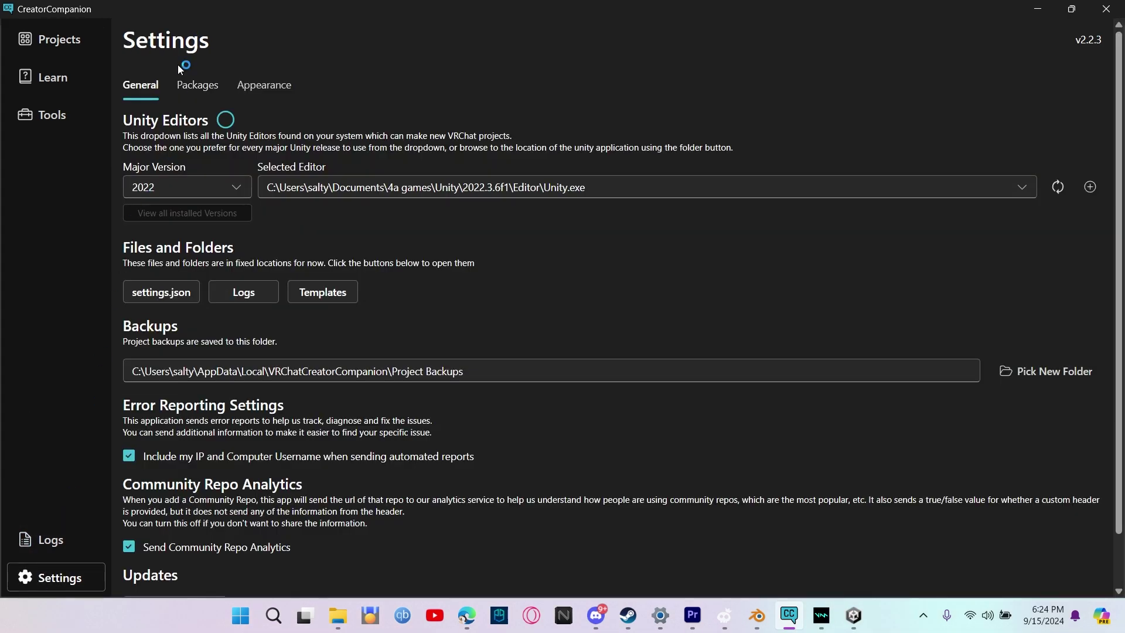
{"action": "left_click", "coordinate": [184, 88]}
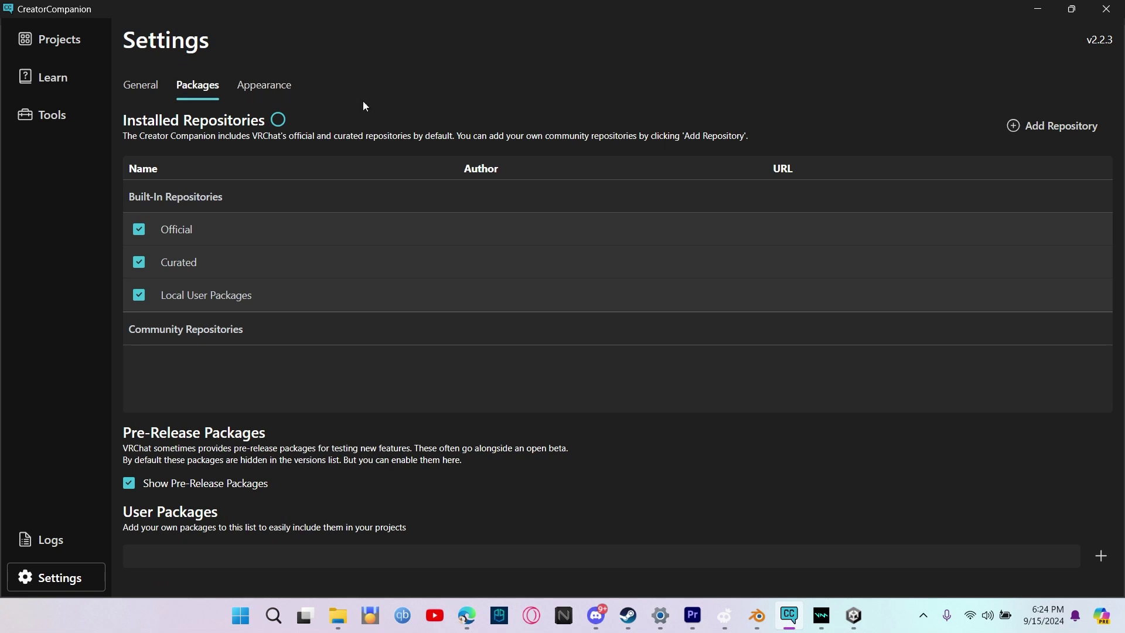
{"action": "left_click", "coordinate": [1058, 130]}
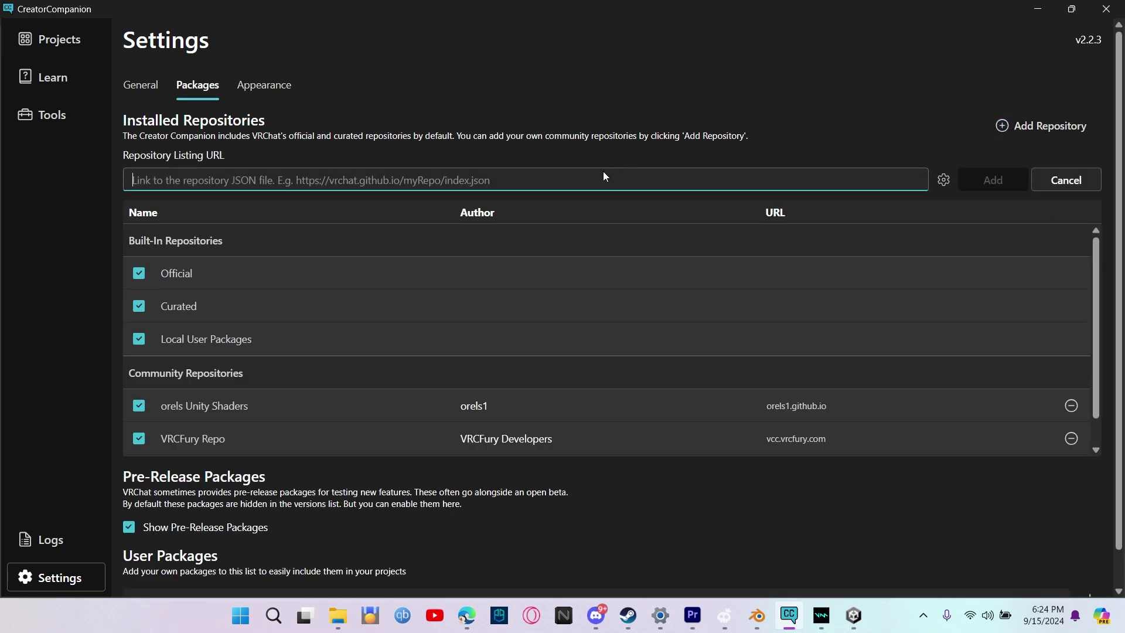
{"action": "key", "text": "ctrl+v"}
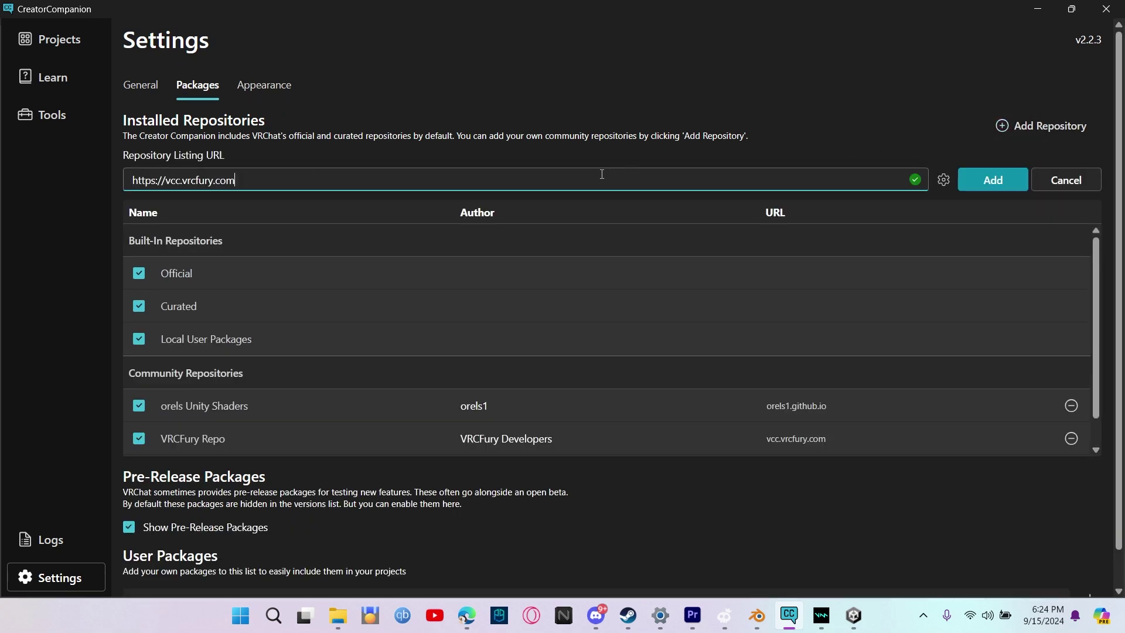
{"action": "left_click", "coordinate": [1009, 187]}
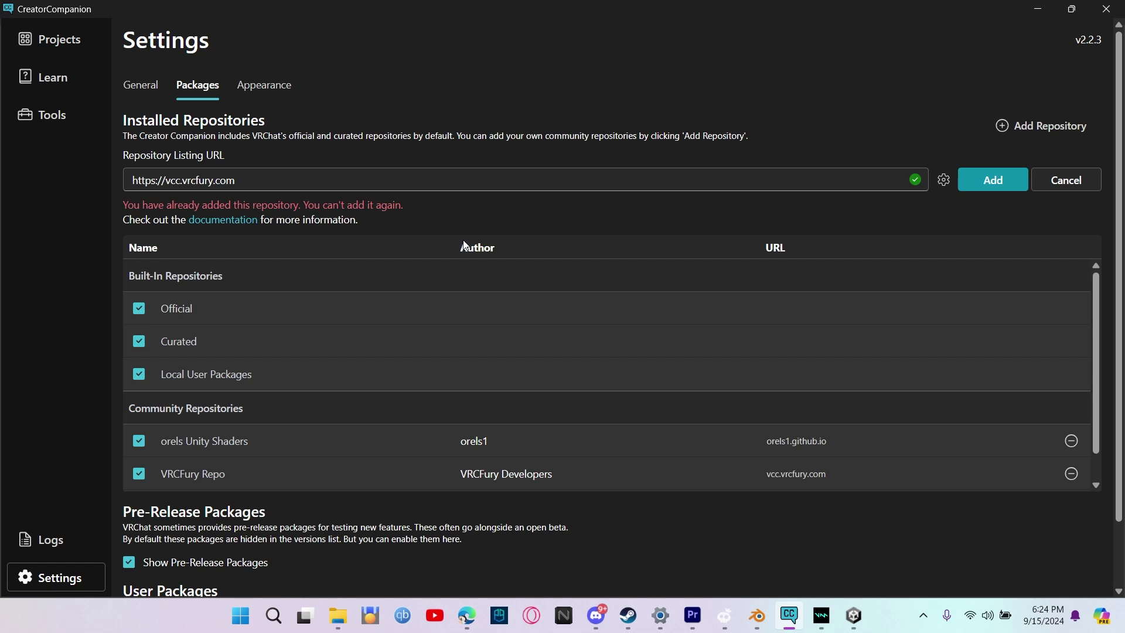
{"action": "scroll", "coordinate": [539, 450], "scroll_direction": "down", "scroll_amount": 1}
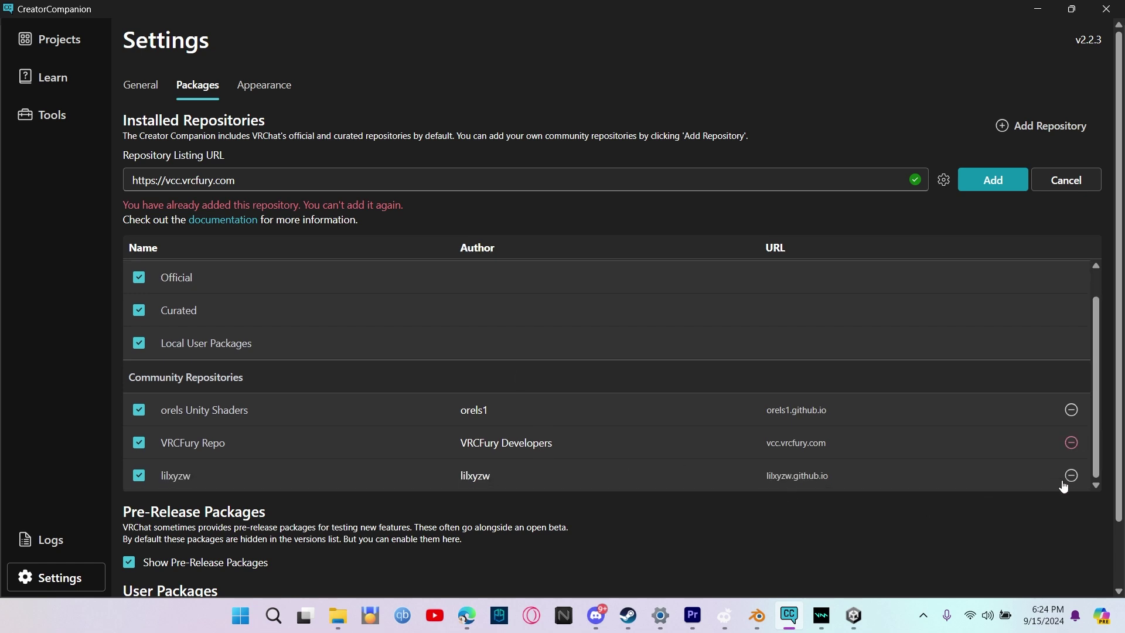
{"action": "scroll", "coordinate": [1062, 486], "scroll_direction": "down", "scroll_amount": 1}
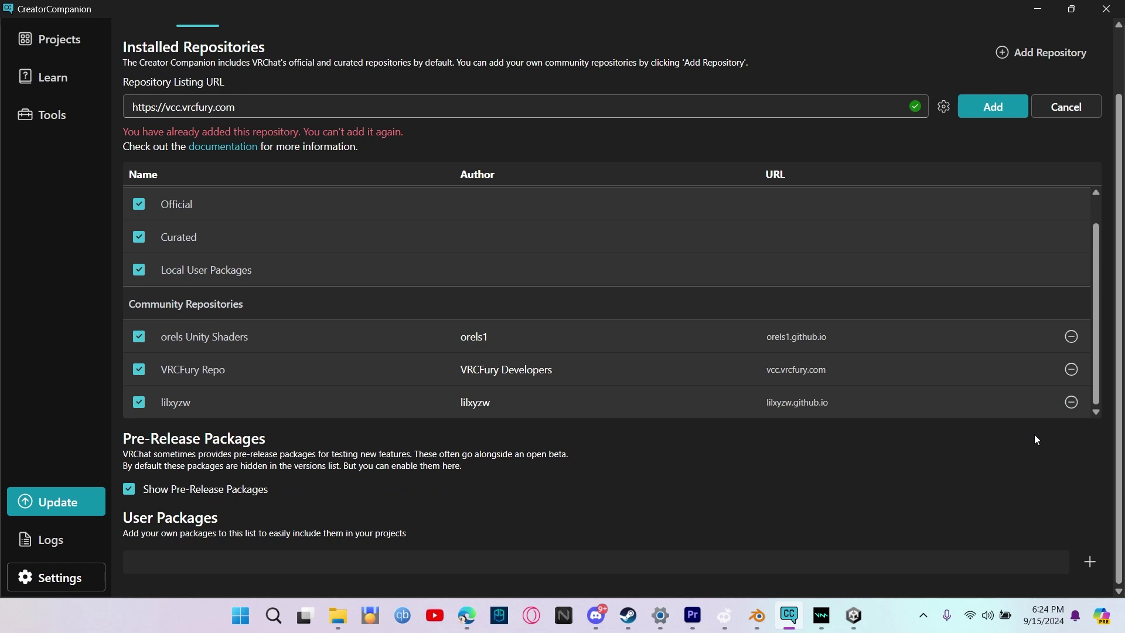
Install VRCFury version 1.1070.0 in the Testing project and switch back to Unity.
{"action": "left_click", "coordinate": [33, 41]}
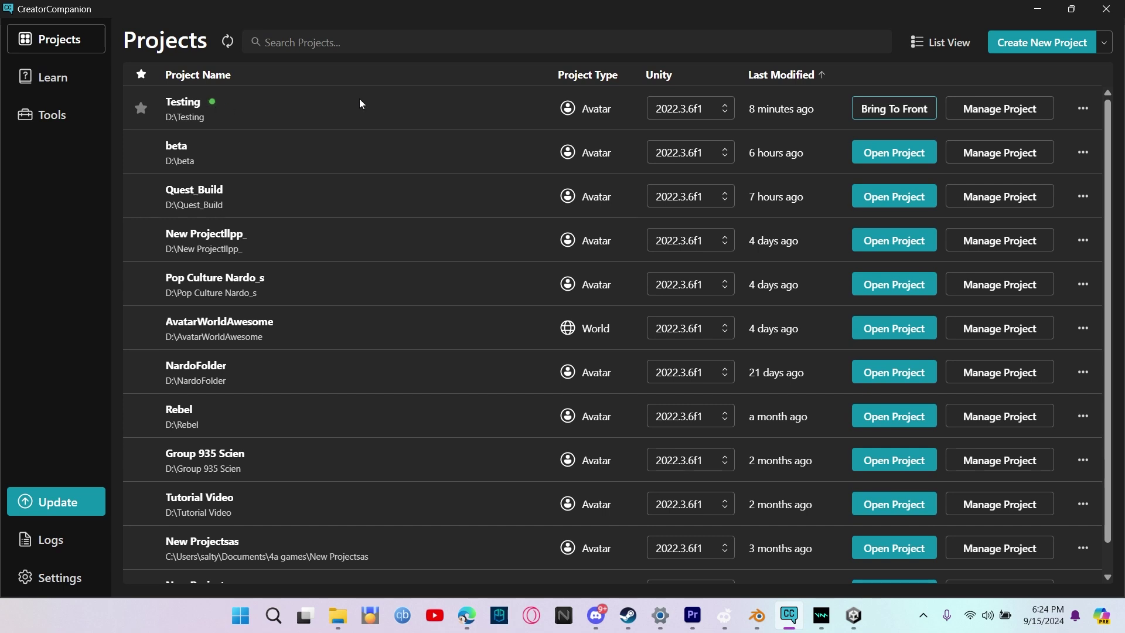
{"action": "left_click", "coordinate": [1012, 120]}
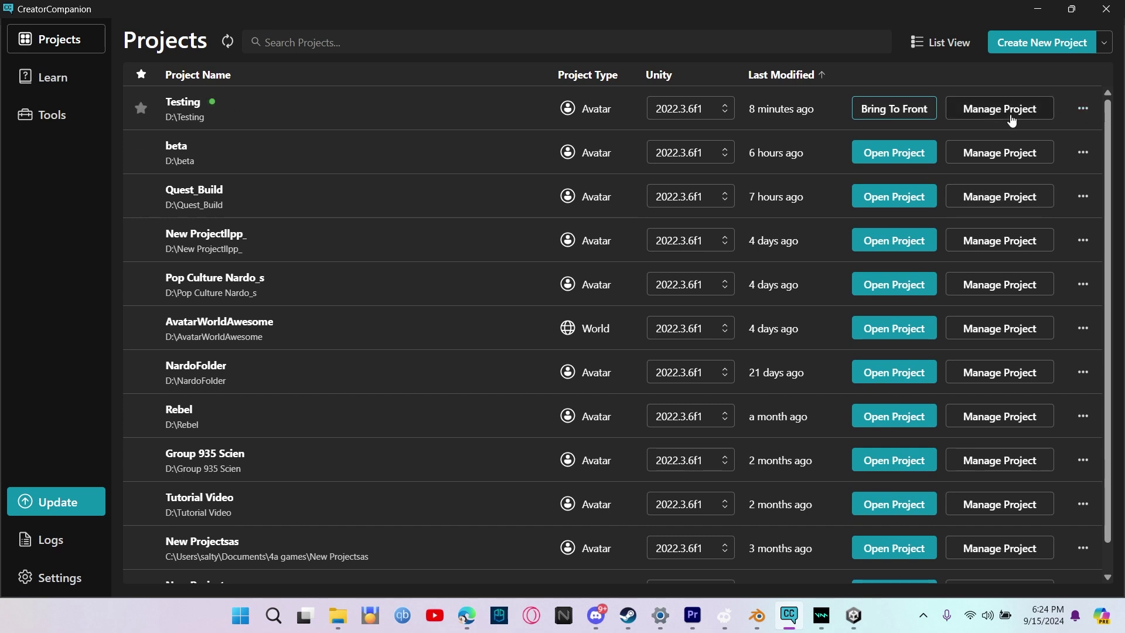
{"action": "left_click", "coordinate": [994, 116]}
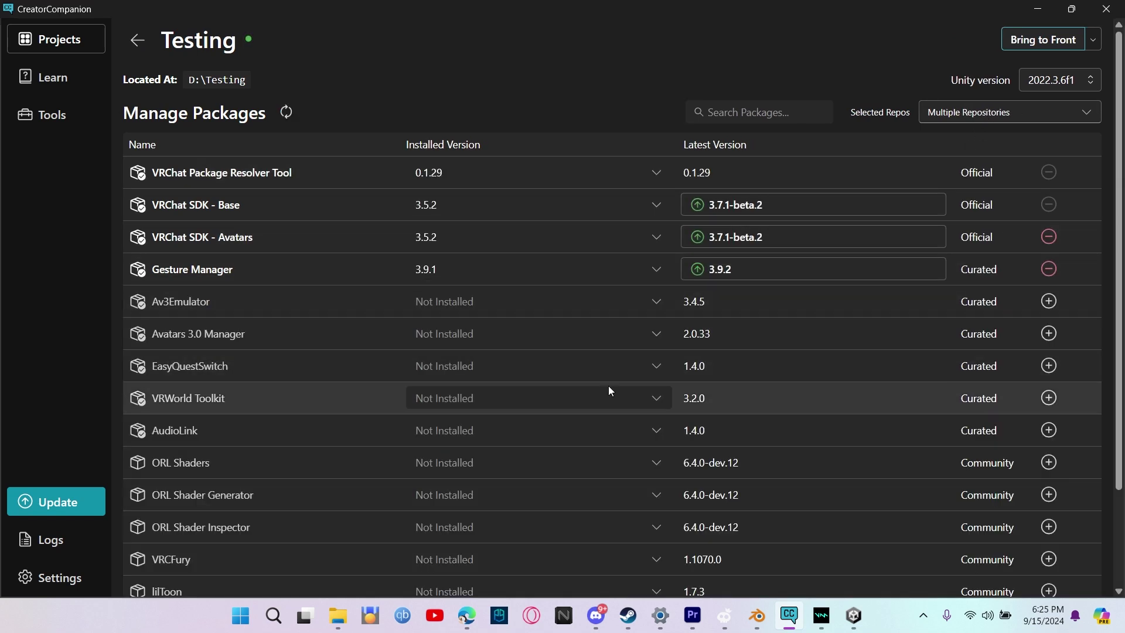
{"action": "scroll", "coordinate": [608, 390], "scroll_direction": "down", "scroll_amount": 1}
{"action": "scroll", "coordinate": [608, 387], "scroll_direction": "down", "scroll_amount": 1}
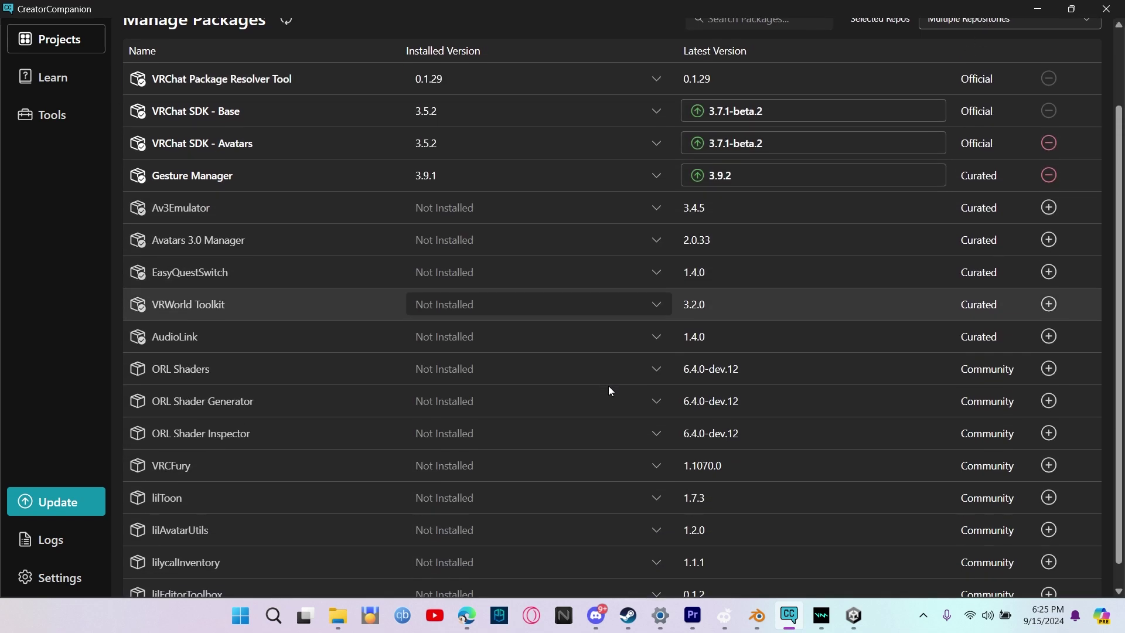
{"action": "left_click", "coordinate": [504, 473]}
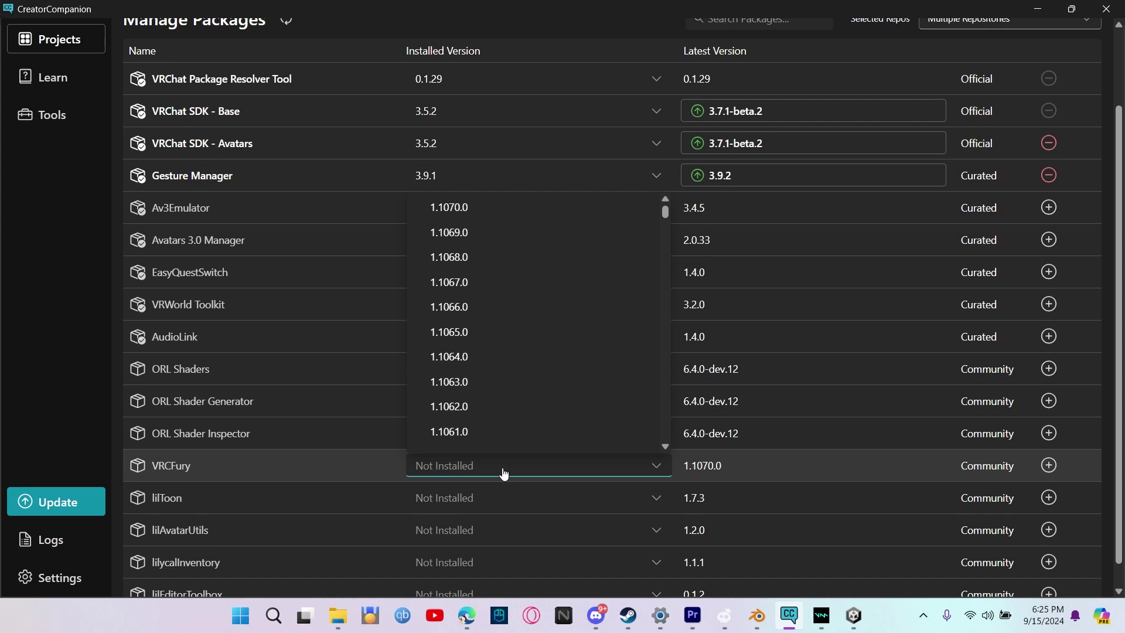
{"action": "left_click", "coordinate": [546, 218]}
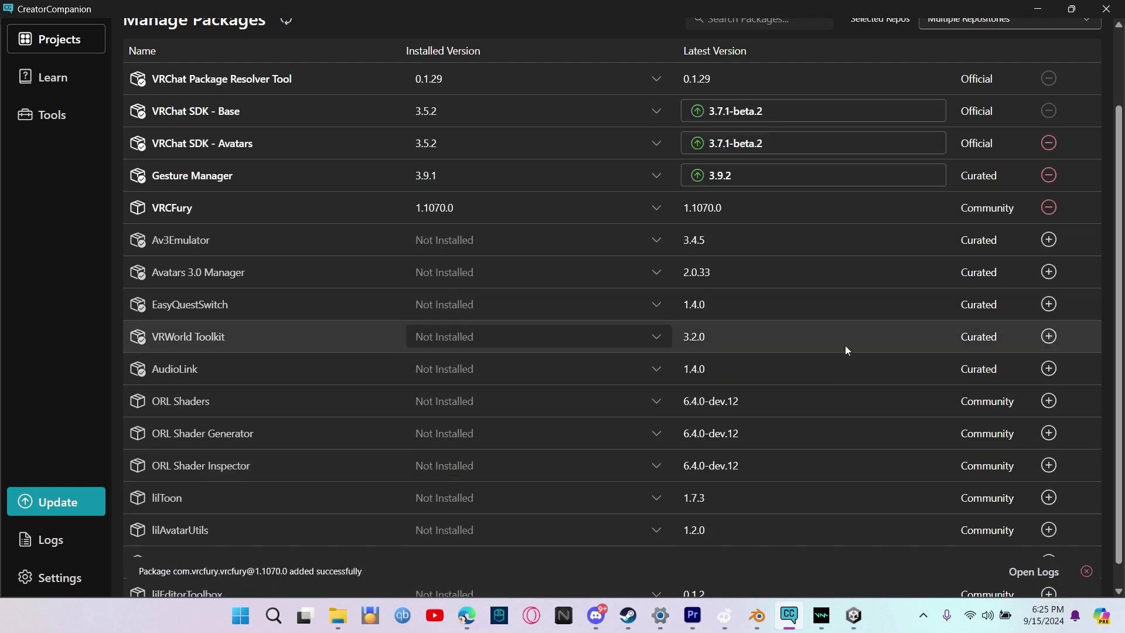
{"action": "scroll", "coordinate": [844, 345], "scroll_direction": "up", "scroll_amount": 2}
{"action": "left_click", "coordinate": [853, 626]}
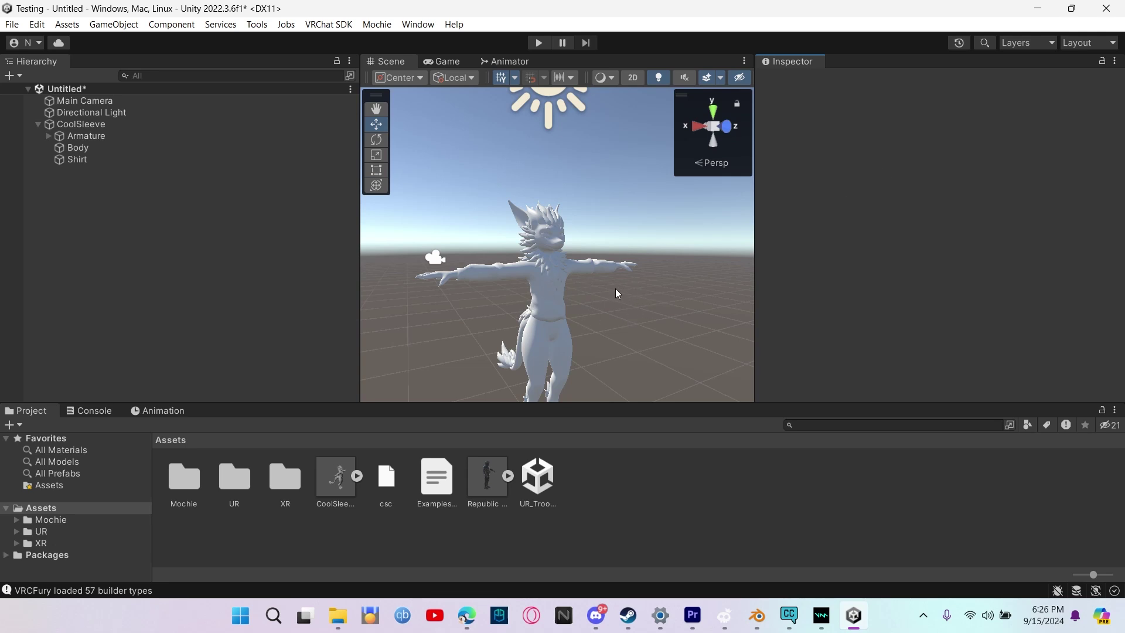
Delete the Shirt object from CoolSleeve.
{"action": "right_click_drag", "start_coordinate": [618, 294], "coordinate": [557, 314]}
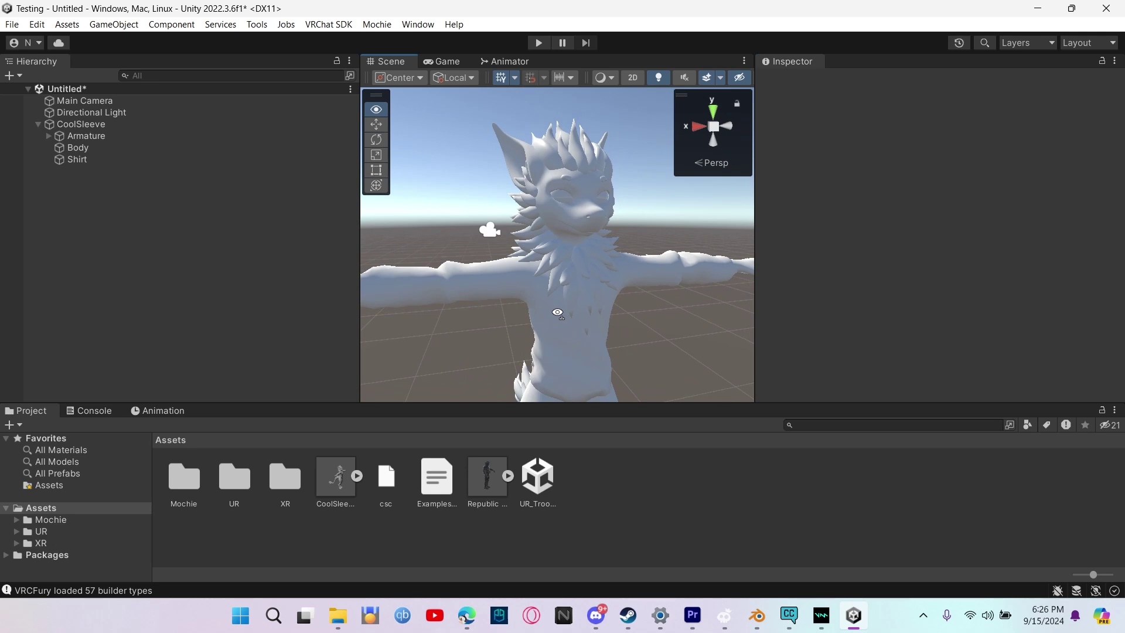
{"action": "right_click_drag", "start_coordinate": [557, 313], "coordinate": [558, 313]}
{"action": "left_click", "coordinate": [102, 164]}
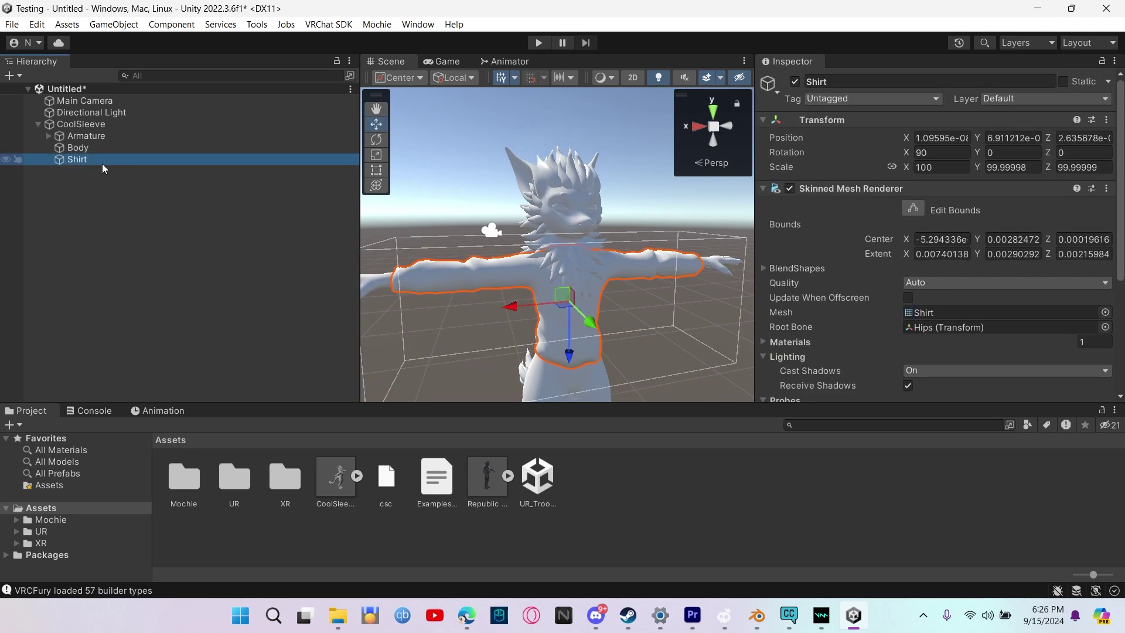
{"action": "right_click", "coordinate": [102, 163]}
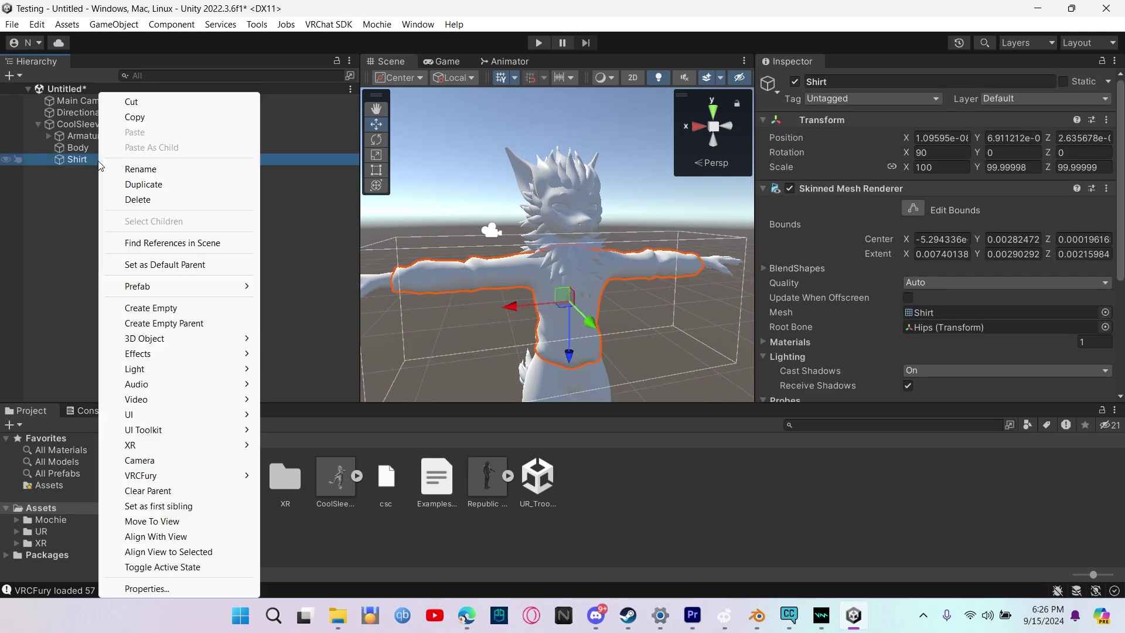
{"action": "left_click", "coordinate": [132, 200]}
{"action": "mouse_move", "coordinate": [472, 284]}
{"action": "right_mouse_down"}
{"action": "mouse_move", "coordinate": [461, 317]}
{"action": "mouse_move", "coordinate": [462, 293]}
{"action": "mouse_move", "coordinate": [515, 252]}
{"action": "mouse_move", "coordinate": [472, 276]}
{"action": "right_mouse_up"}
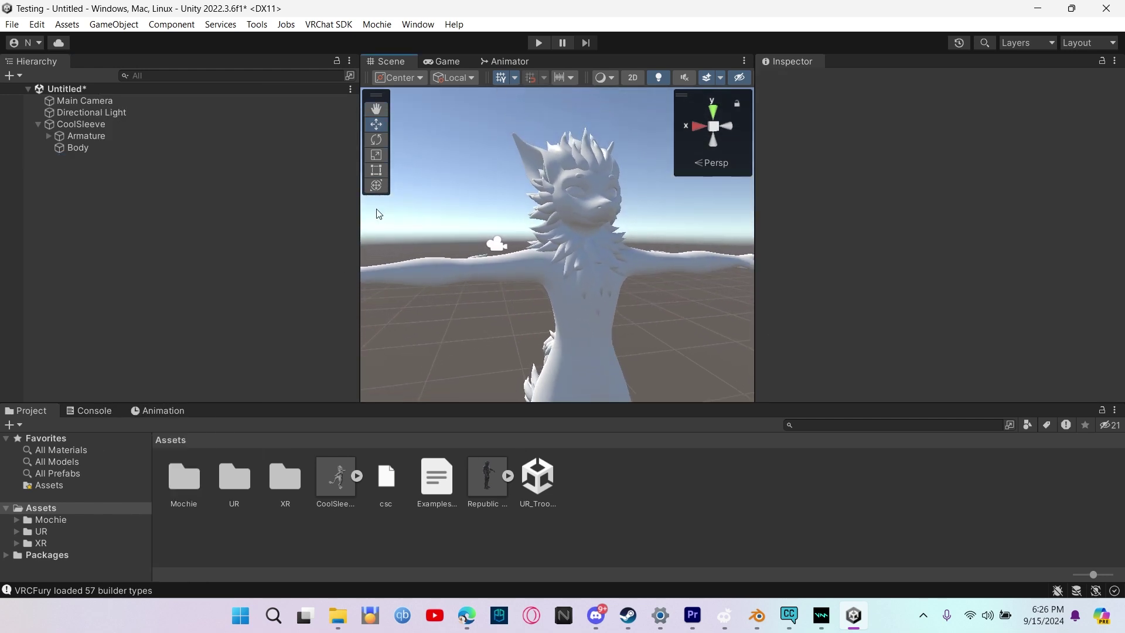
Import the Free Nardo Longsleeve Shirt package into the project's assets.
{"action": "left_click", "coordinate": [54, 27]}
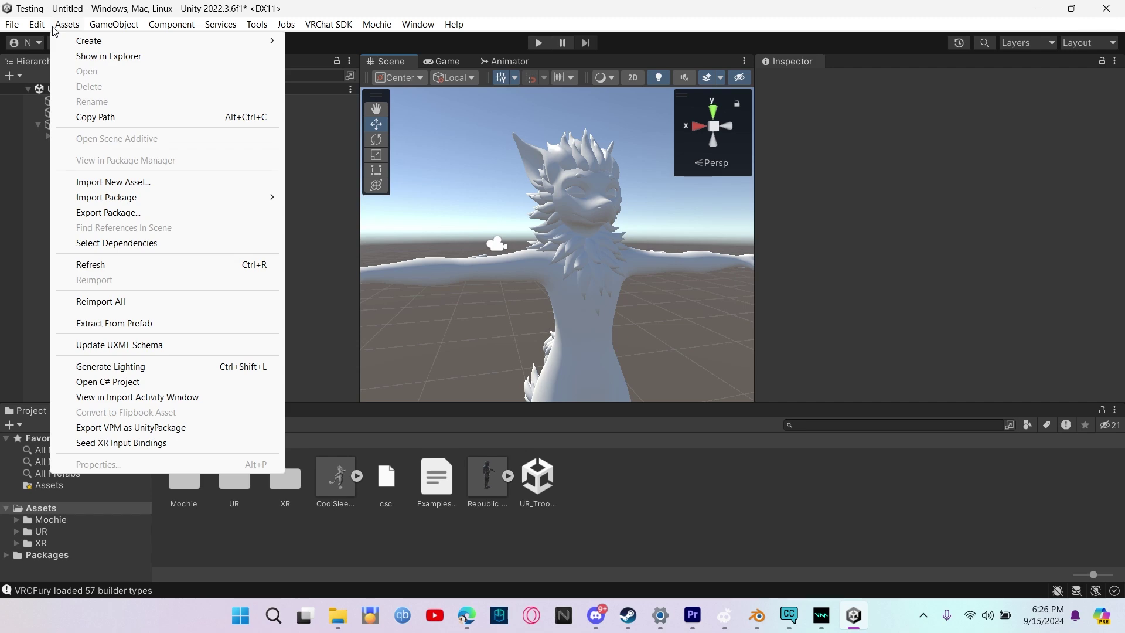
{"action": "mouse_move", "coordinate": [262, 190]}
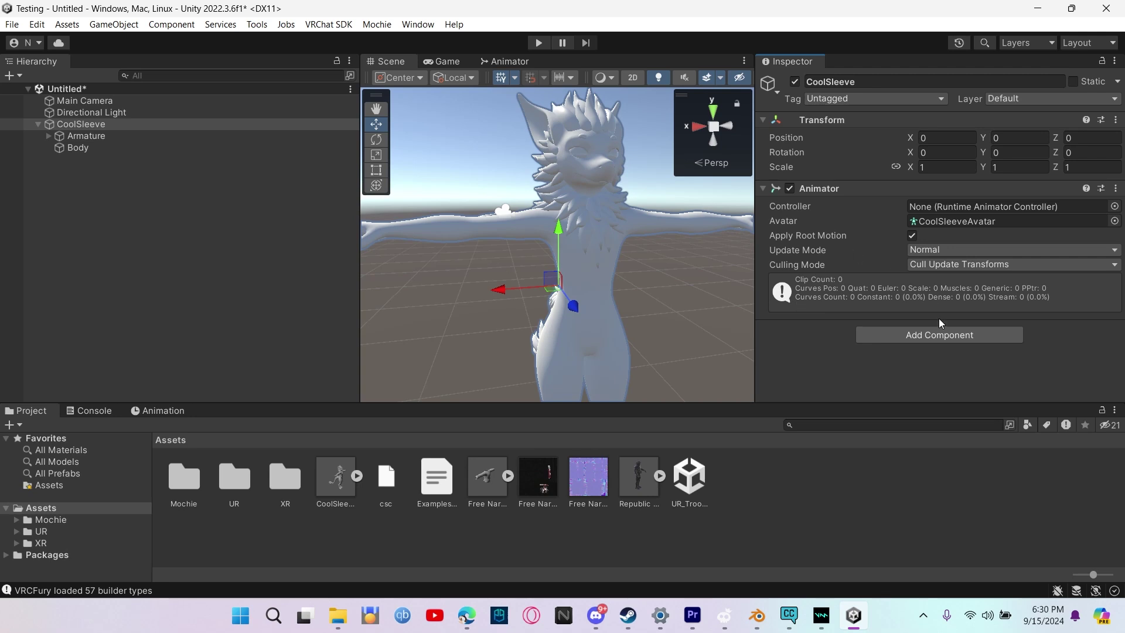
Add a VRC Avatar Descriptor component to CoolSleeve.
{"action": "left_click", "coordinate": [903, 337]}
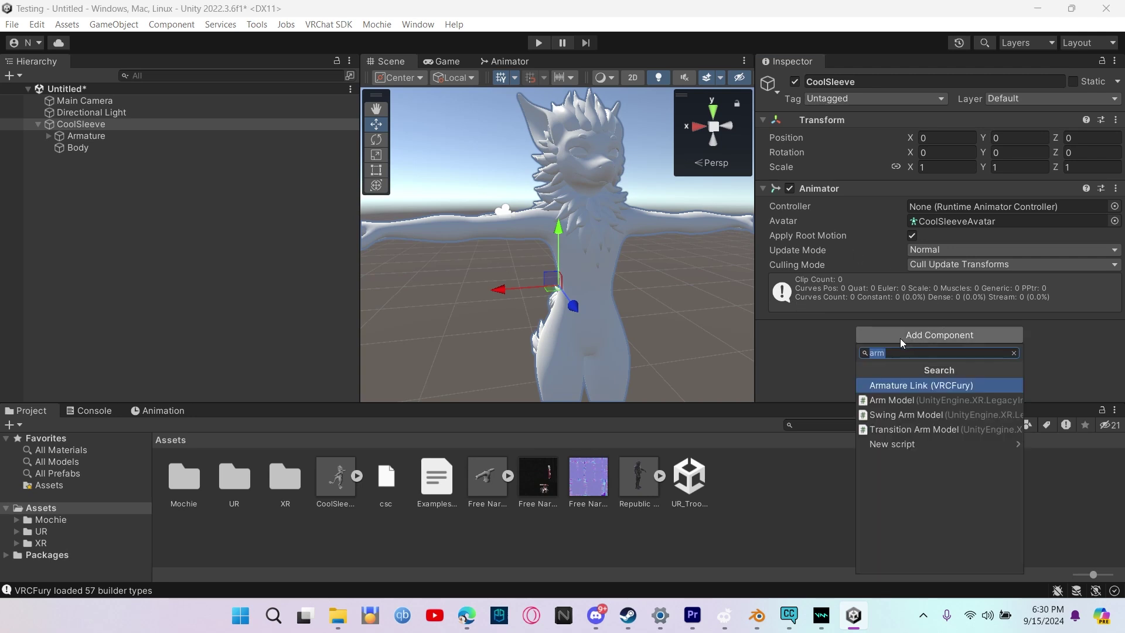
{"action": "type", "text": "v"}
{"action": "key", "text": "BackSpace"}
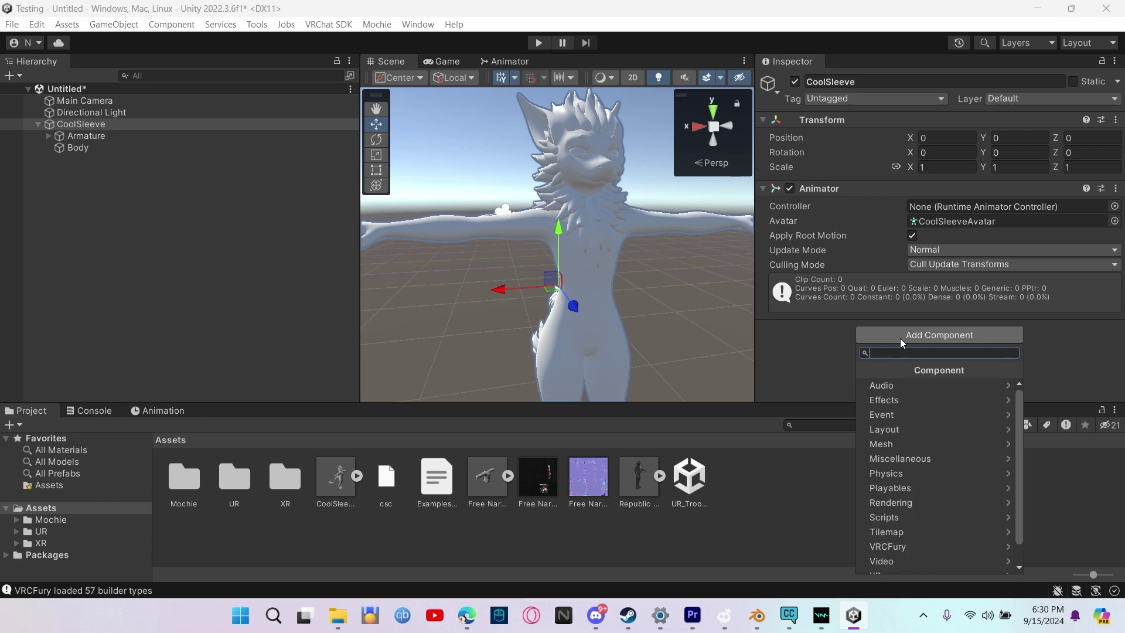
{"action": "type", "text": "ava"}
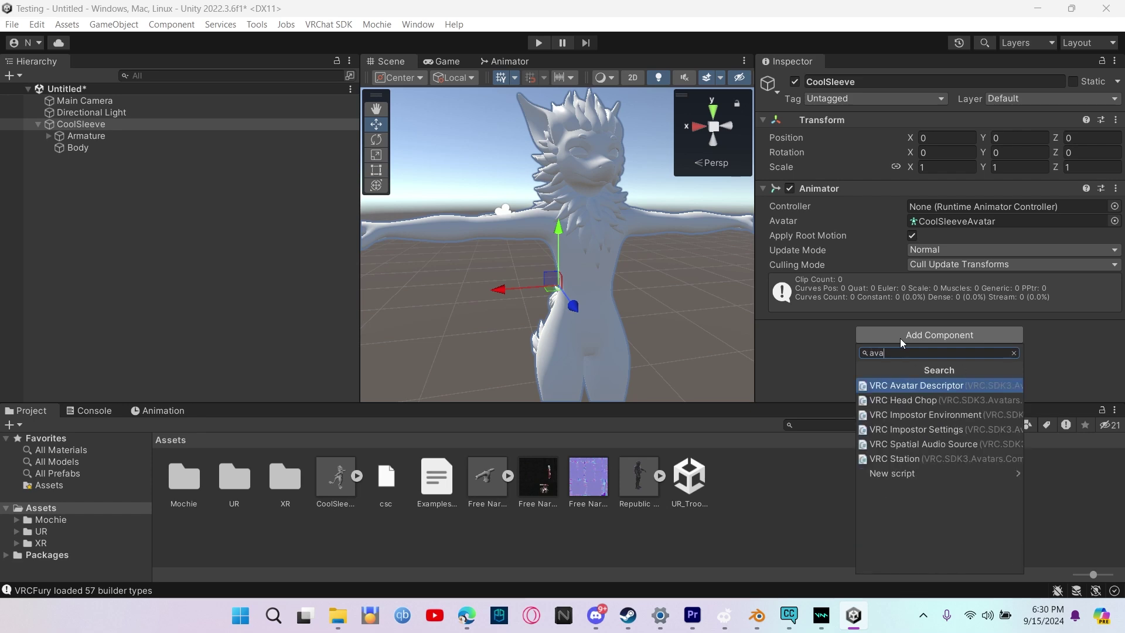
{"action": "left_click", "coordinate": [902, 385]}
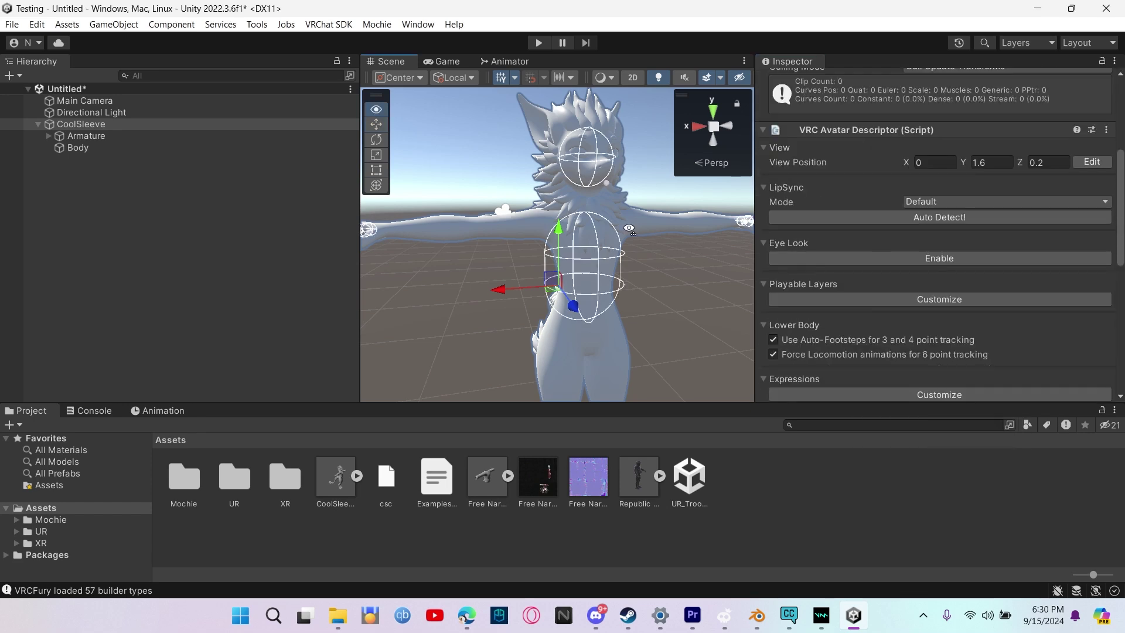
{"action": "right_click_drag", "start_coordinate": [628, 228], "coordinate": [678, 236]}
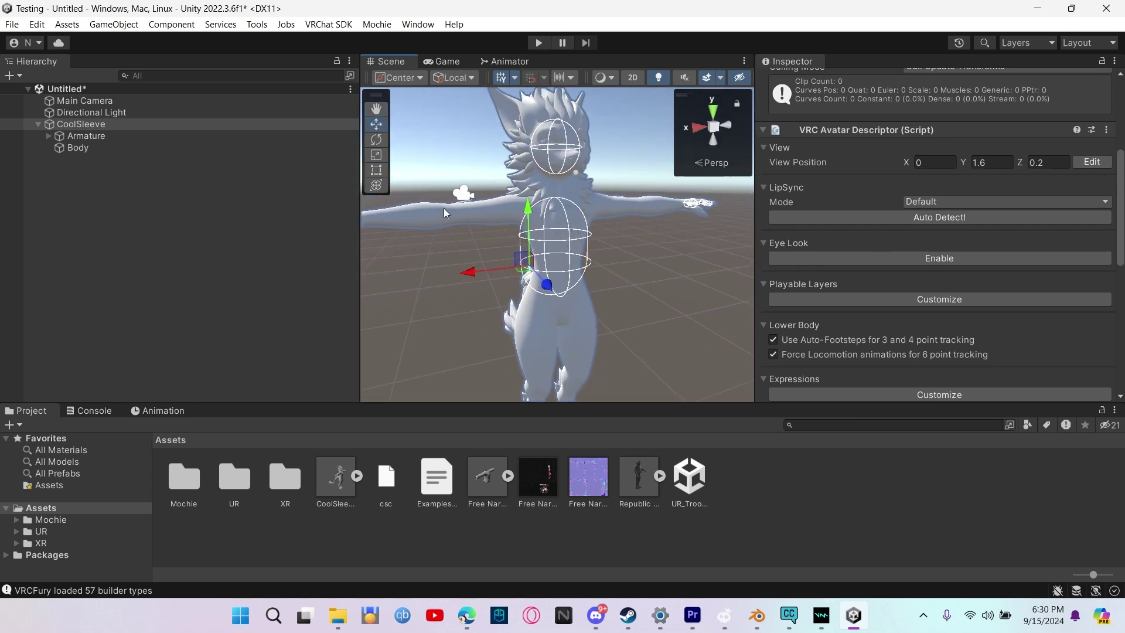
Place the Free Nardo Longsleeve Shirt prefab in the scene and make it a child of CoolSleeve.
{"action": "left_click", "coordinate": [507, 542]}
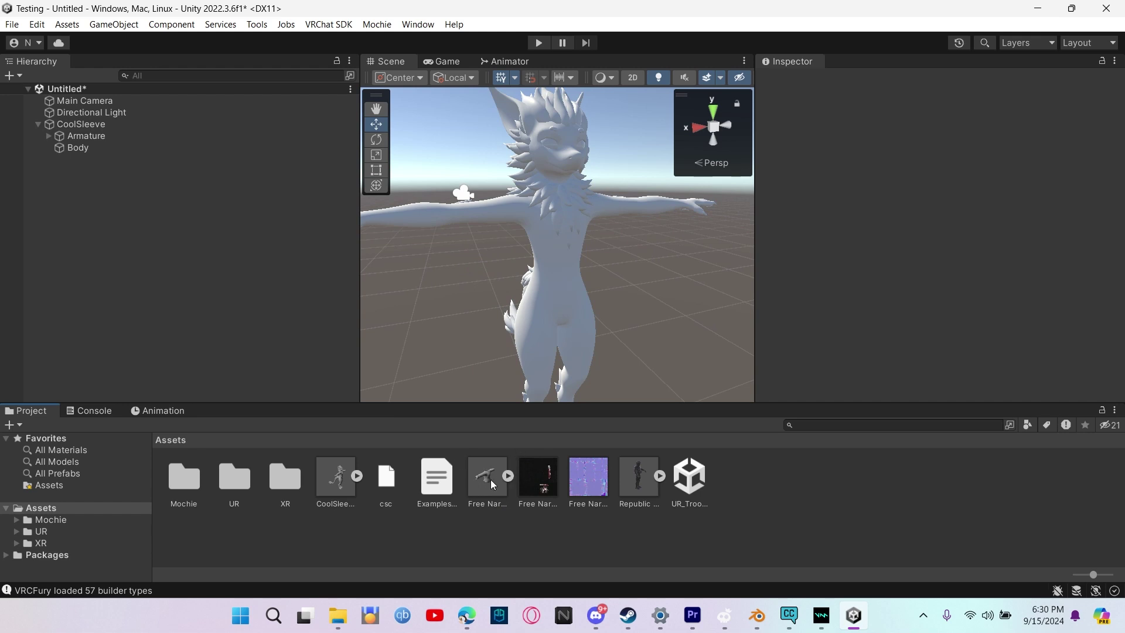
{"action": "left_click_drag", "start_coordinate": [492, 483], "coordinate": [296, 309]}
{"action": "left_click_drag", "start_coordinate": [226, 222], "coordinate": [226, 221]}
{"action": "left_click", "coordinate": [94, 188]}
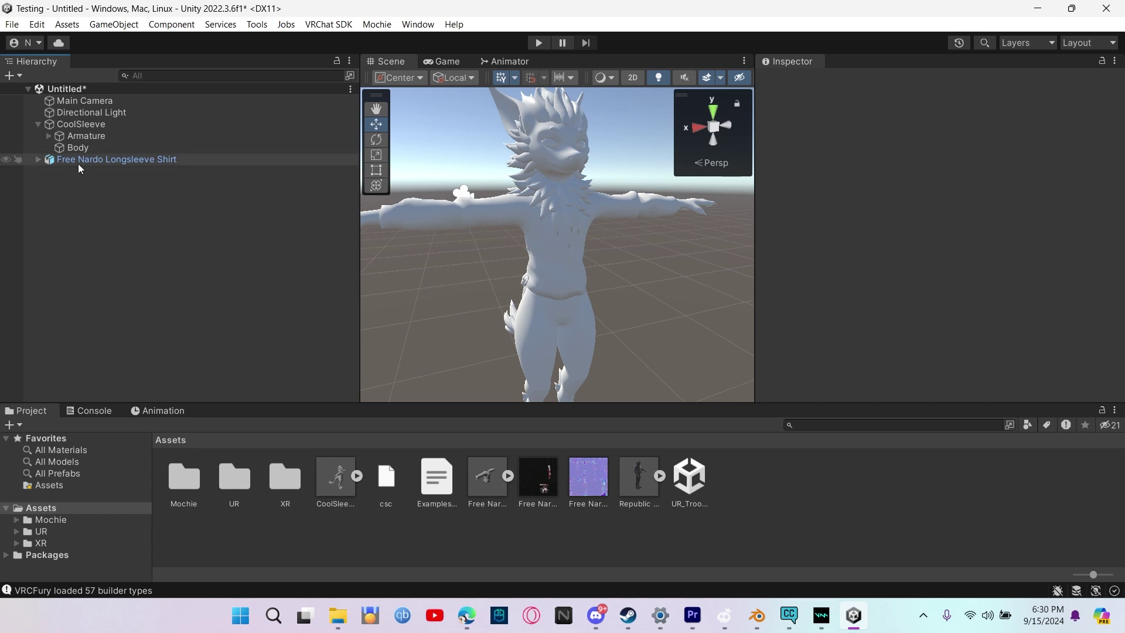
{"action": "left_click_drag", "start_coordinate": [78, 164], "coordinate": [79, 127]}
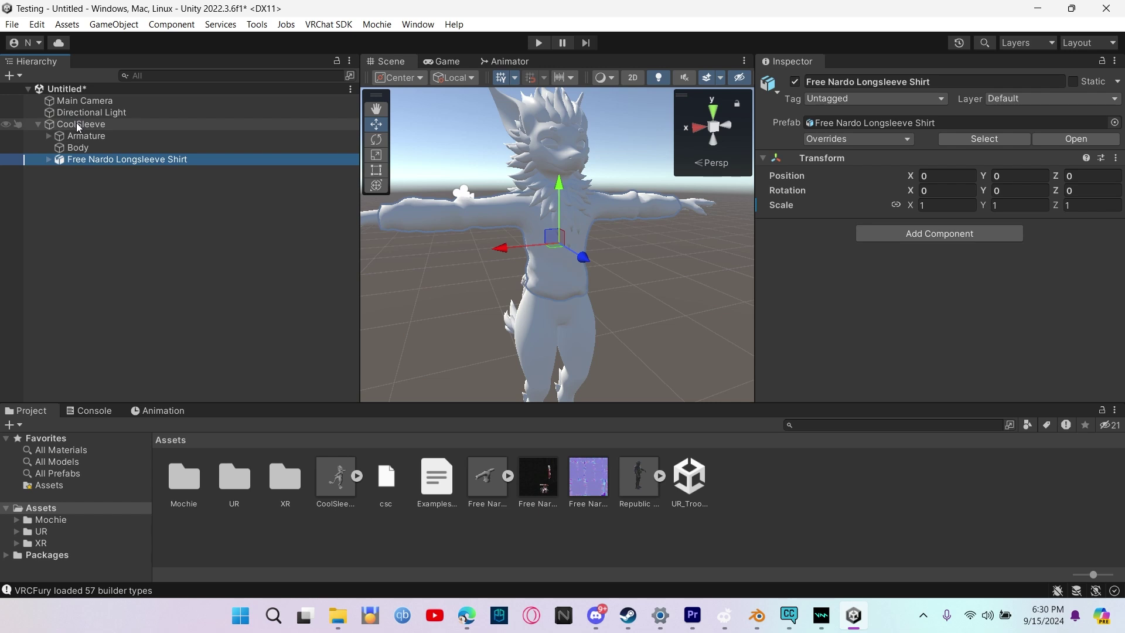
{"action": "left_click", "coordinate": [86, 192]}
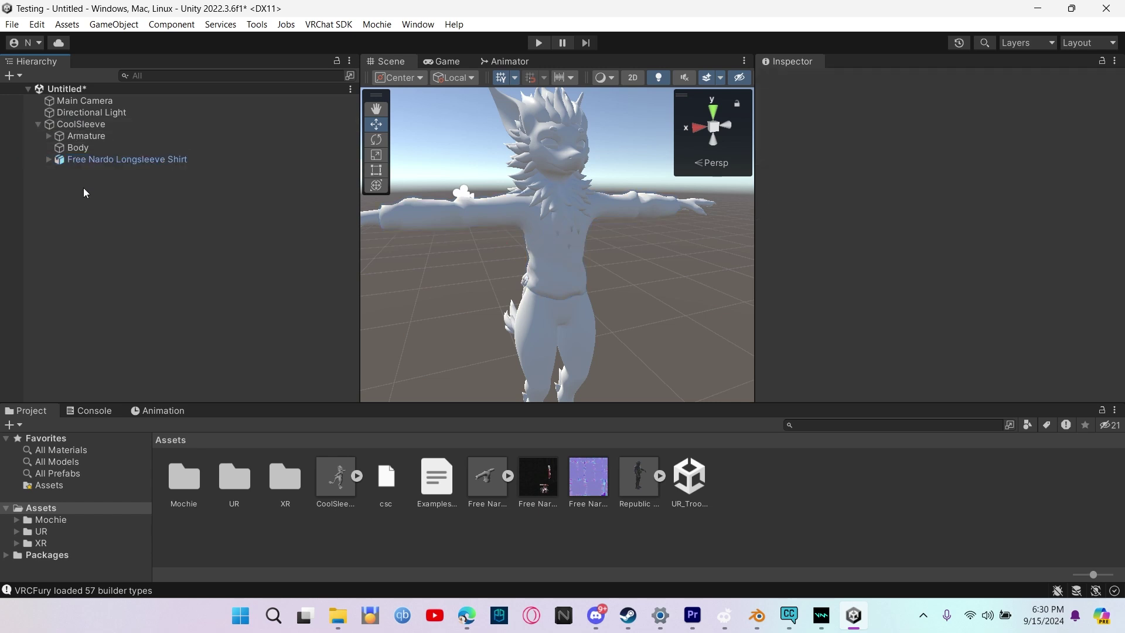
Add the VRCFury Armature Link component to the Free Nardo Longsleeve Shirt.
{"action": "left_click", "coordinate": [94, 160]}
{"action": "left_click", "coordinate": [905, 234]}
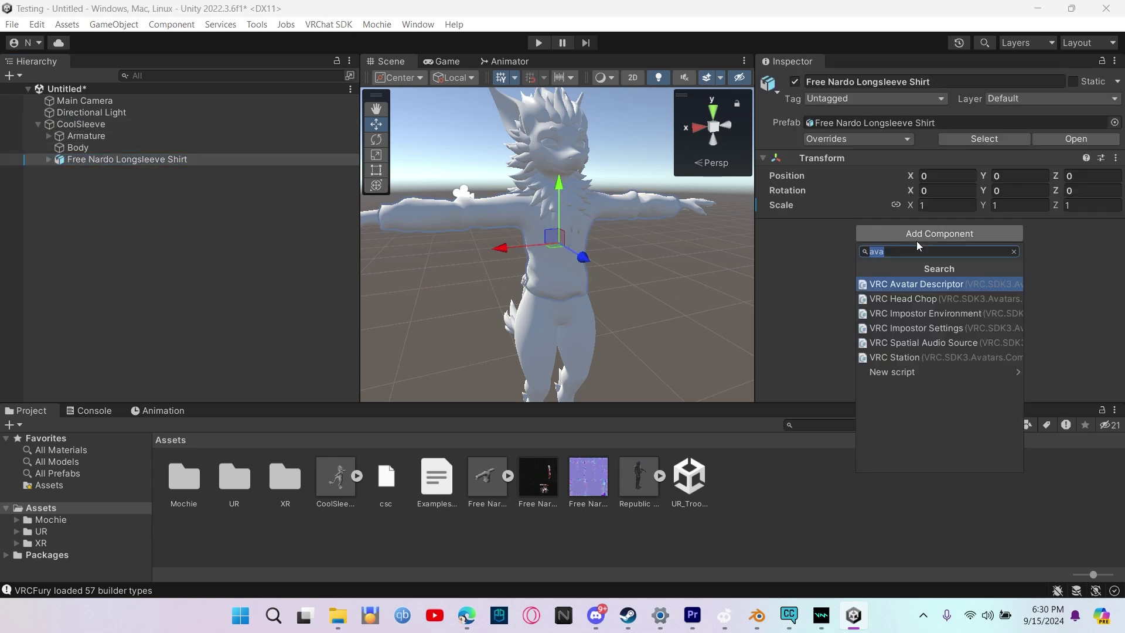
{"action": "key", "text": "BackSpace"}
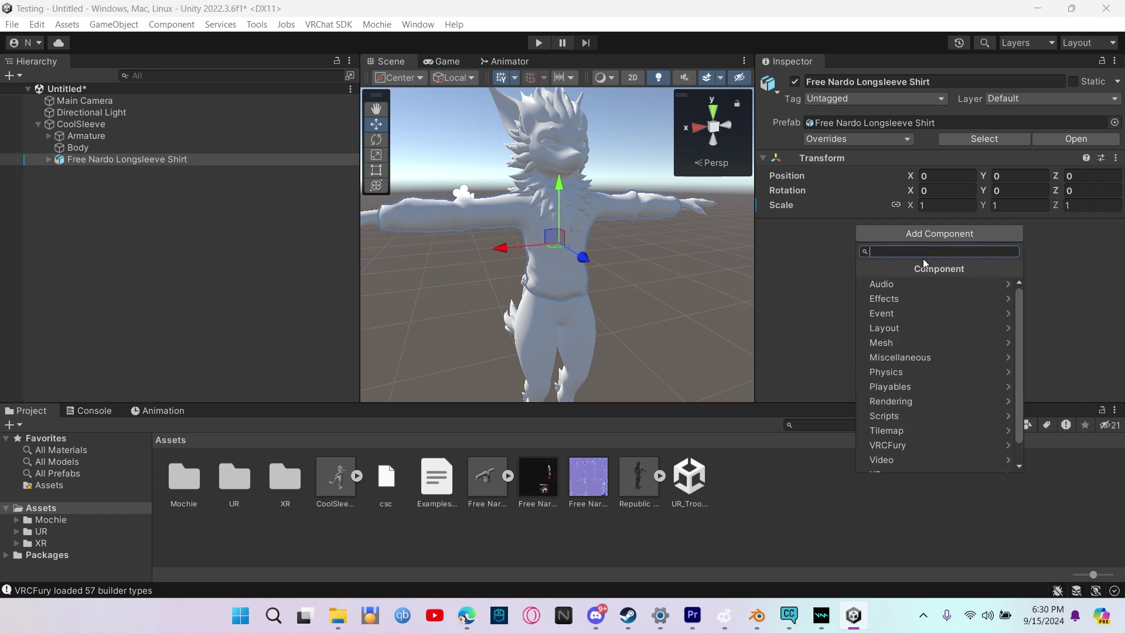
{"action": "type", "text": "arm"}
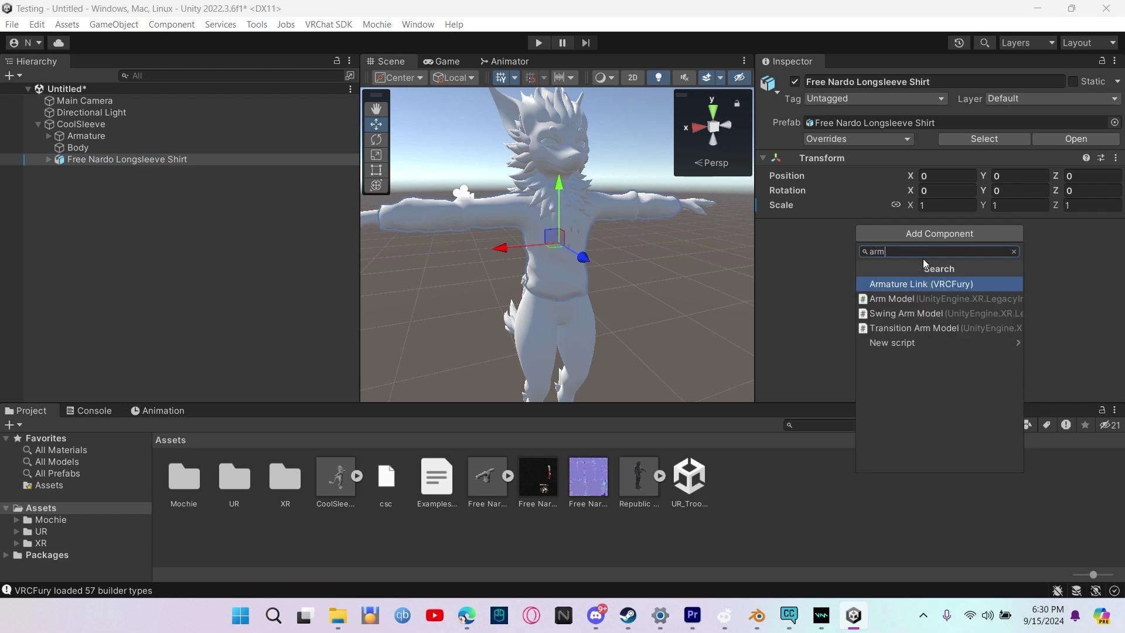
{"action": "left_click", "coordinate": [900, 283]}
{"action": "scroll", "coordinate": [899, 278], "scroll_direction": "down", "scroll_amount": 4}
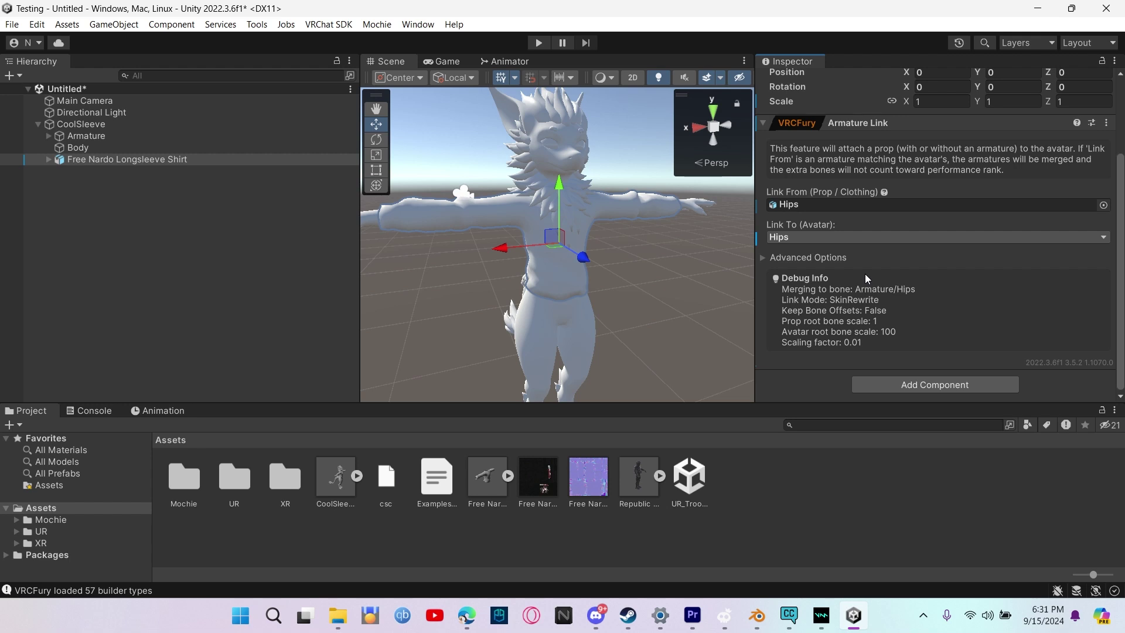
Expand CoolSleeve's Armature to inspect its Hips bone, and return to the shirt's Armature Link settings.
{"action": "left_click", "coordinate": [48, 135]}
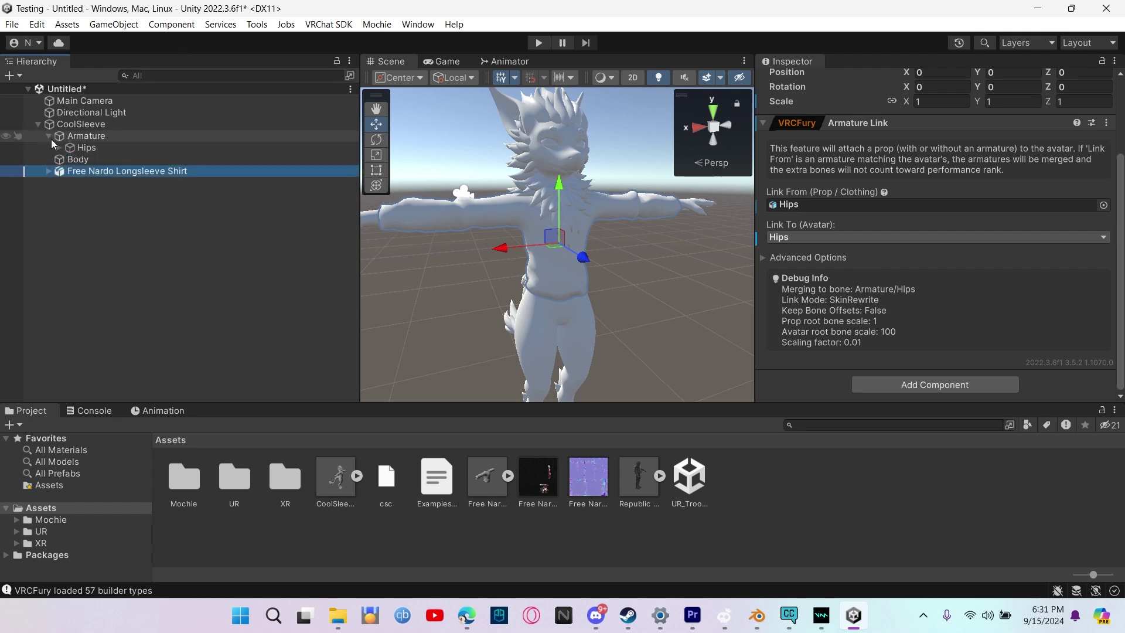
{"action": "left_click", "coordinate": [80, 151]}
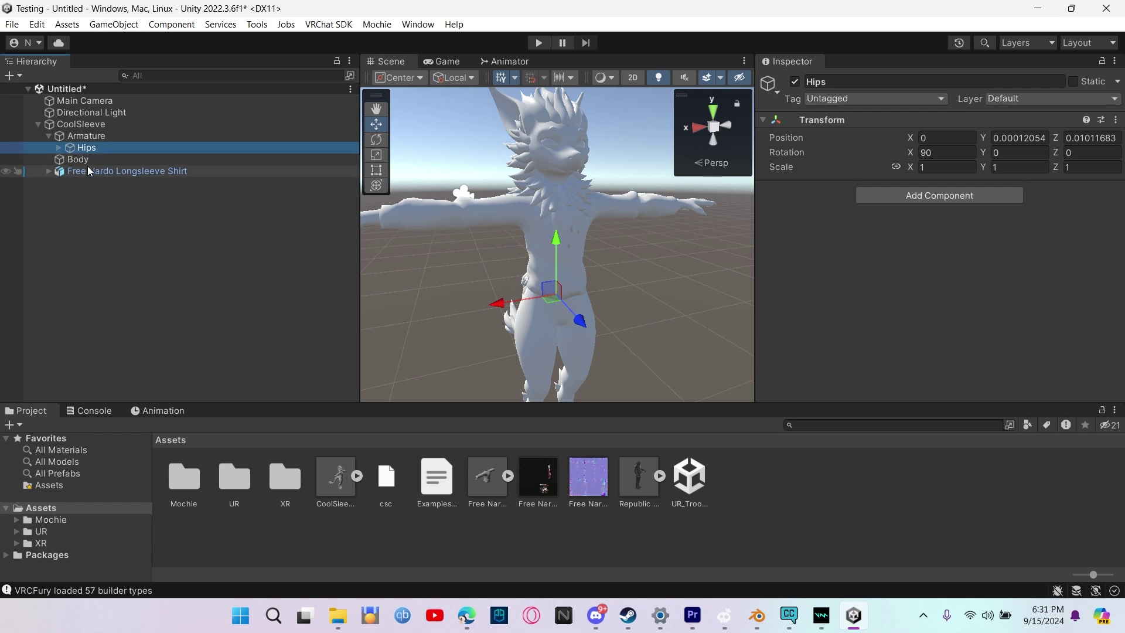
{"action": "left_click", "coordinate": [86, 170]}
{"action": "left_click_drag", "start_coordinate": [89, 150], "coordinate": [798, 319]}
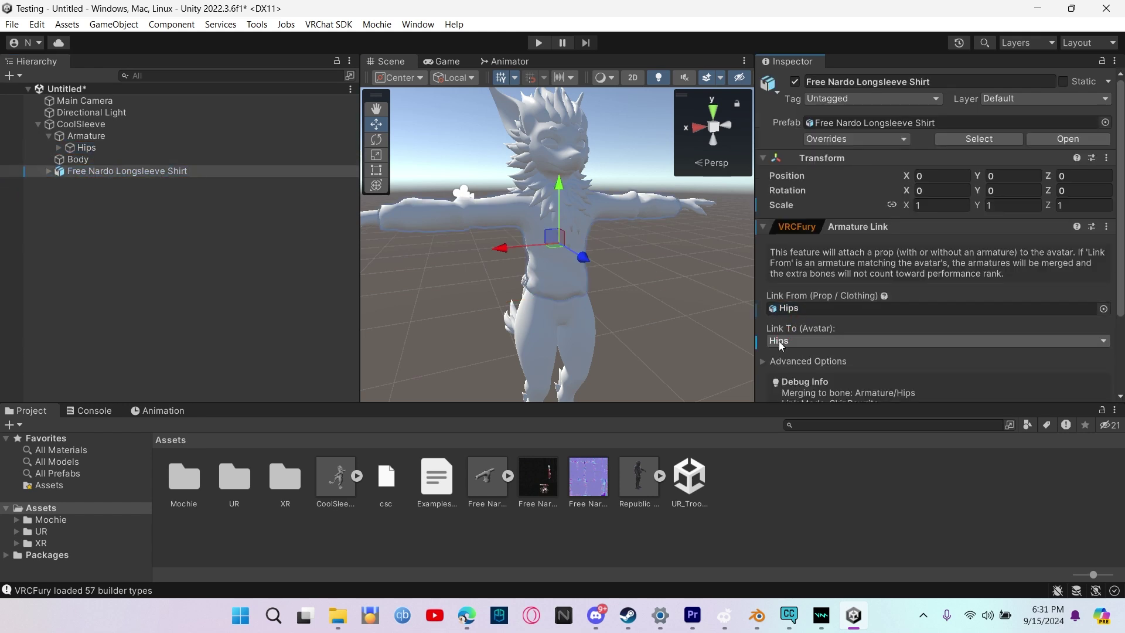
Choose Hips as the avatar bone the shirt's Armature Link links to, and review its debug info.
{"action": "left_click", "coordinate": [781, 341]}
{"action": "left_click", "coordinate": [953, 351]}
{"action": "left_click", "coordinate": [814, 347]}
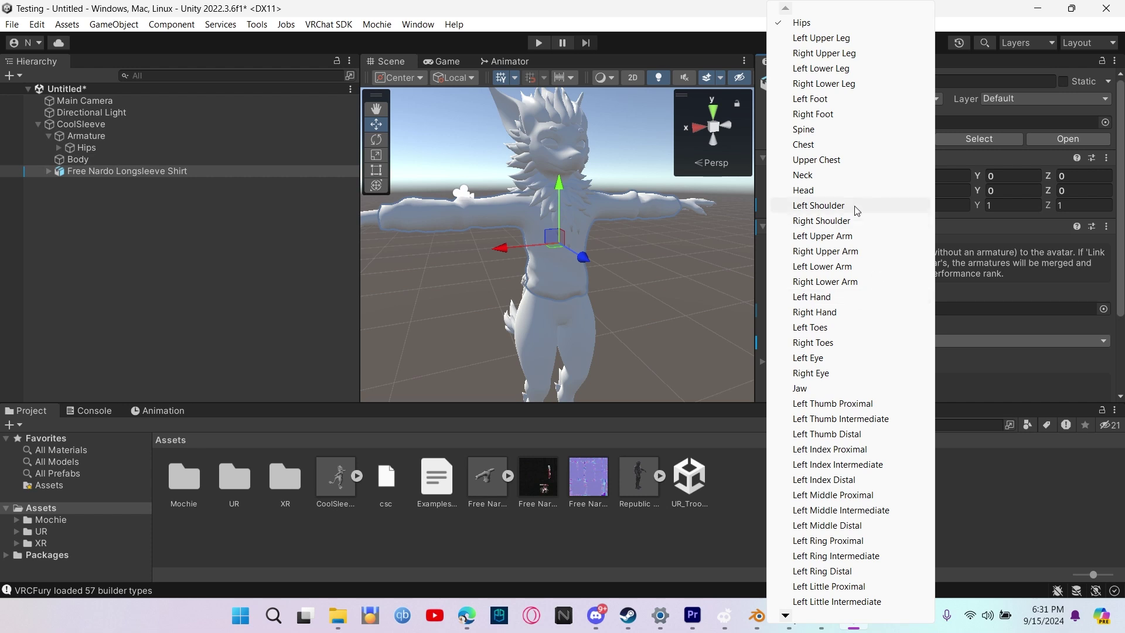
{"action": "left_click", "coordinate": [819, 25]}
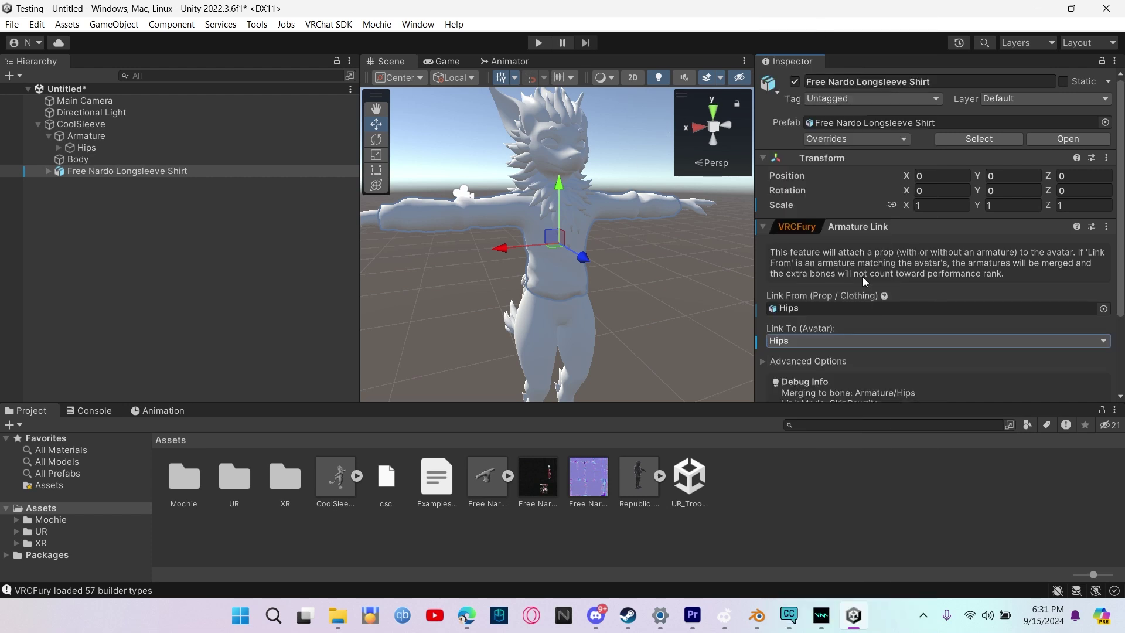
{"action": "scroll", "coordinate": [903, 293], "scroll_direction": "down", "scroll_amount": 3}
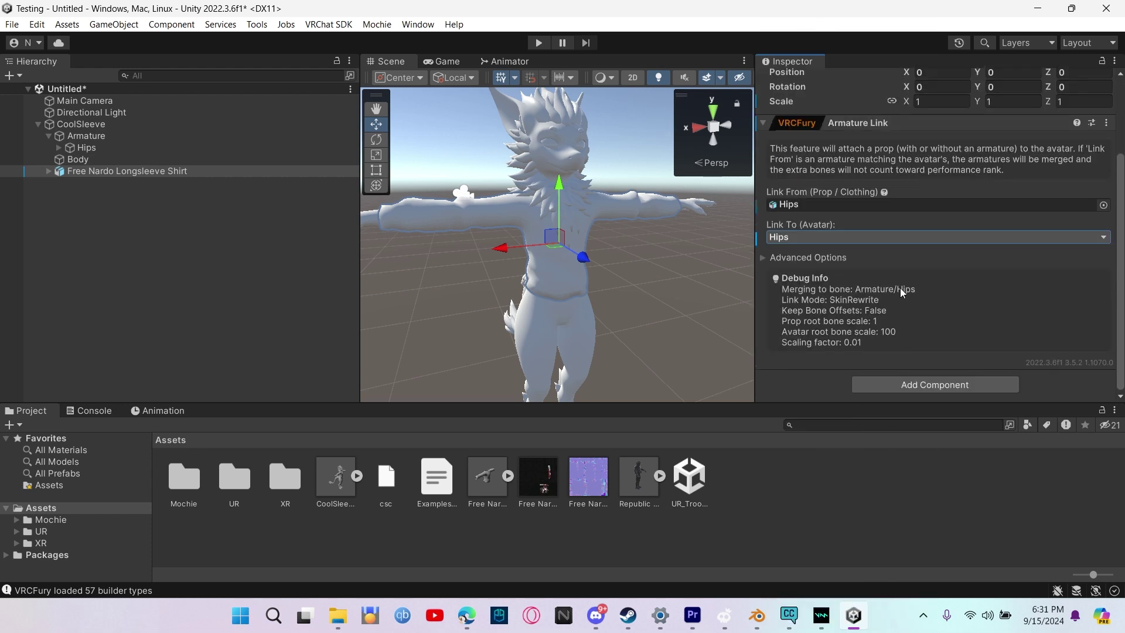
{"action": "left_click", "coordinate": [694, 303]}
Add a Gesture Manager to the scene by way of CoolSleeve and enter play mode from it.
{"action": "left_click", "coordinate": [135, 125]}
{"action": "scroll", "coordinate": [917, 361], "scroll_direction": "down", "scroll_amount": 15}
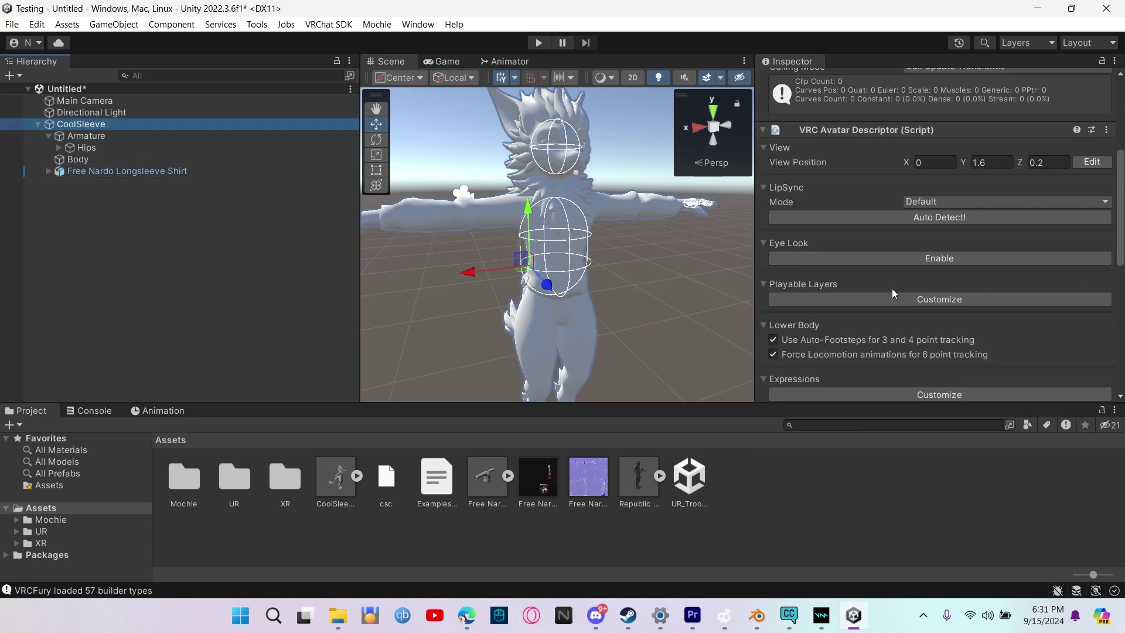
{"action": "left_click", "coordinate": [914, 384]}
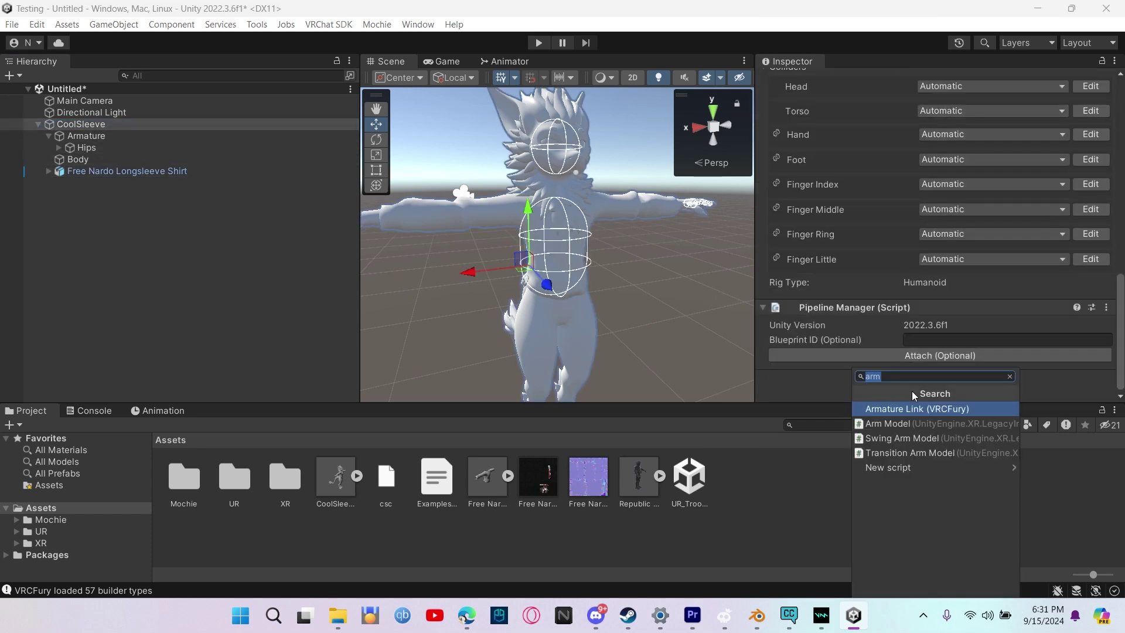
{"action": "type", "text": "gest"}
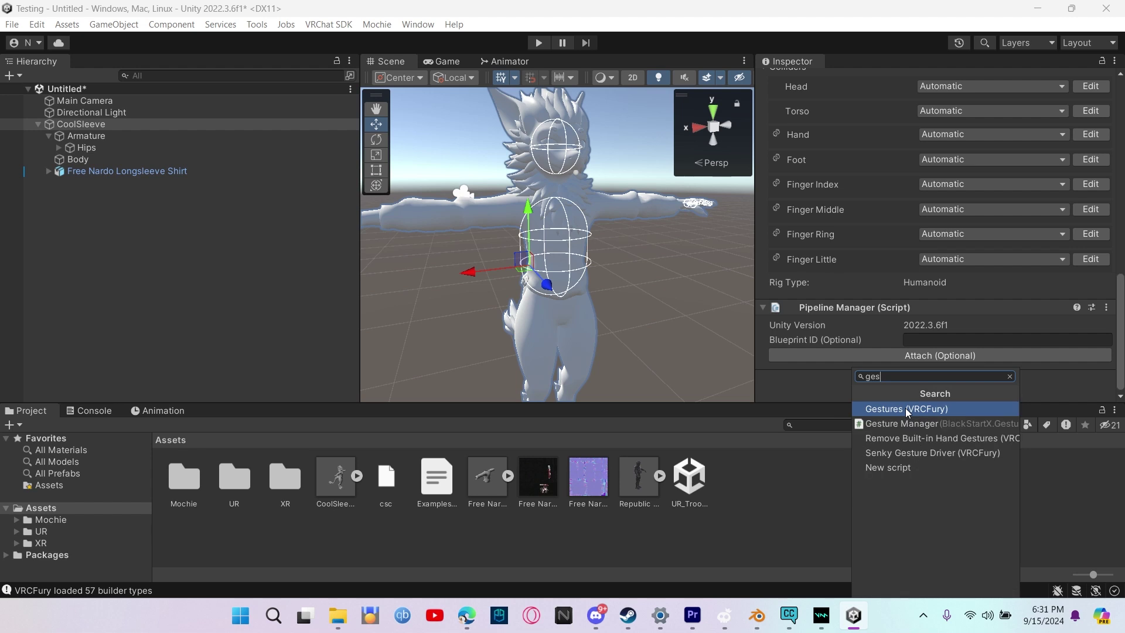
{"action": "left_click", "coordinate": [908, 424]}
{"action": "left_click", "coordinate": [877, 267]}
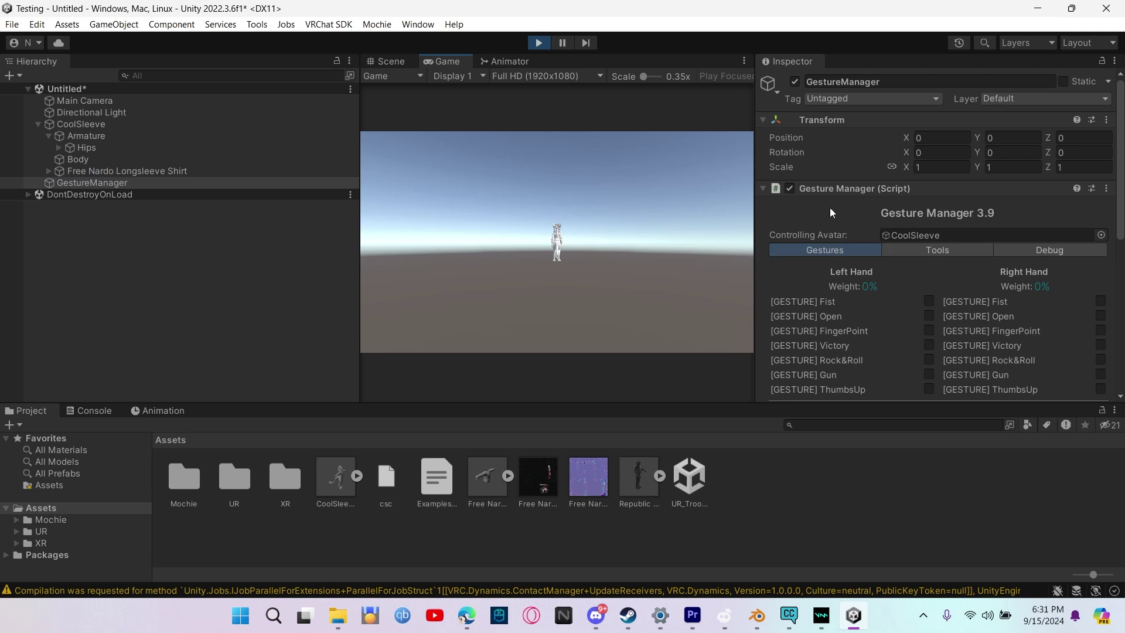
Test the shirt's movement in the Scene view with the Gesture Manager radial menu's Velocity control, and exit play mode.
{"action": "left_click", "coordinate": [395, 59]}
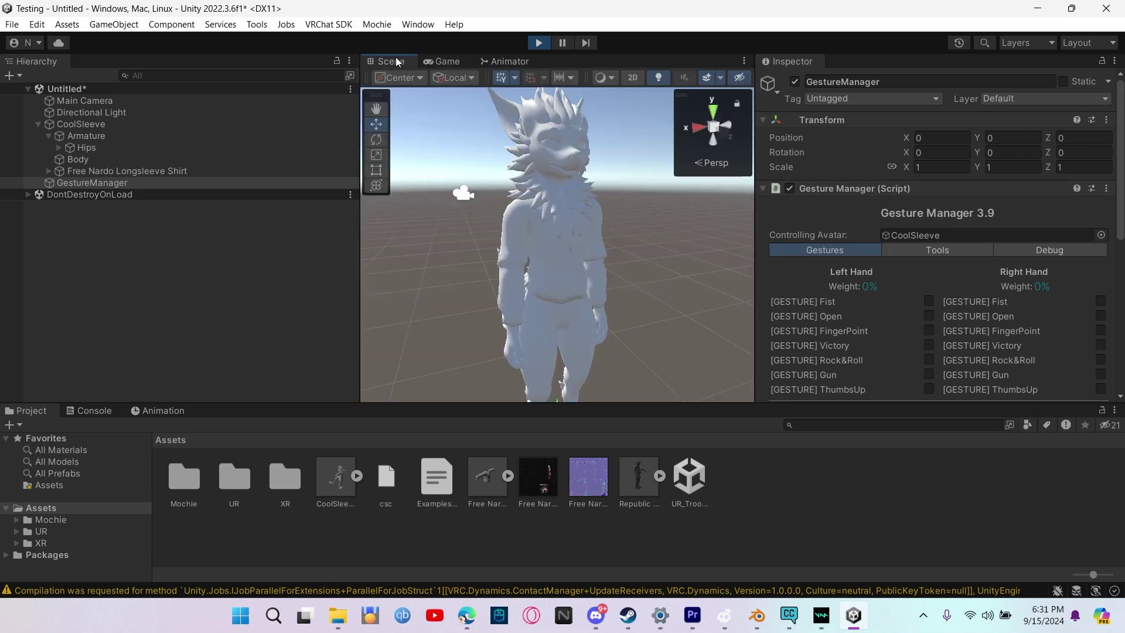
{"action": "mouse_move", "coordinate": [543, 237]}
{"action": "right_mouse_down"}
{"action": "mouse_move", "coordinate": [540, 259]}
{"action": "mouse_move", "coordinate": [519, 246]}
{"action": "mouse_move", "coordinate": [545, 241]}
{"action": "right_mouse_up"}
{"action": "key", "text": "w"}
{"action": "key", "text": "s"}
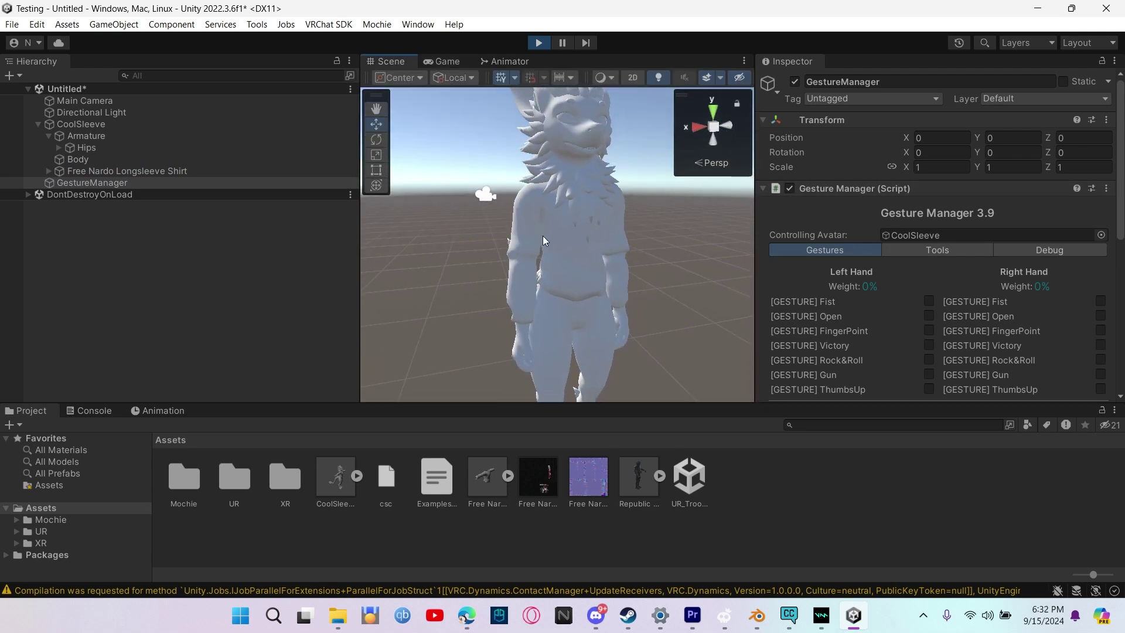
{"action": "scroll", "coordinate": [984, 262], "scroll_direction": "down", "scroll_amount": 8}
{"action": "left_click", "coordinate": [997, 278]}
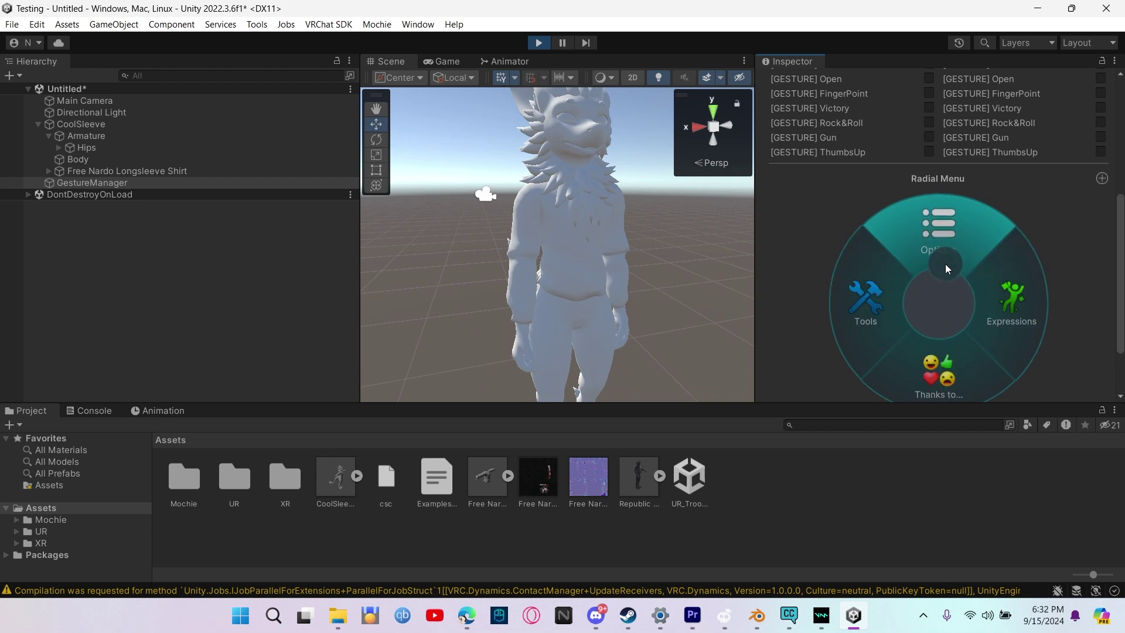
{"action": "left_click", "coordinate": [944, 262]}
{"action": "left_click", "coordinate": [907, 277]}
{"action": "left_click", "coordinate": [893, 287]}
{"action": "mouse_move", "coordinate": [893, 287]}
{"action": "left_mouse_down"}
{"action": "mouse_move", "coordinate": [925, 251]}
{"action": "mouse_move", "coordinate": [935, 272]}
{"action": "mouse_move", "coordinate": [851, 311]}
{"action": "mouse_move", "coordinate": [923, 322]}
{"action": "mouse_move", "coordinate": [907, 256]}
{"action": "mouse_move", "coordinate": [877, 280]}
{"action": "left_mouse_up"}
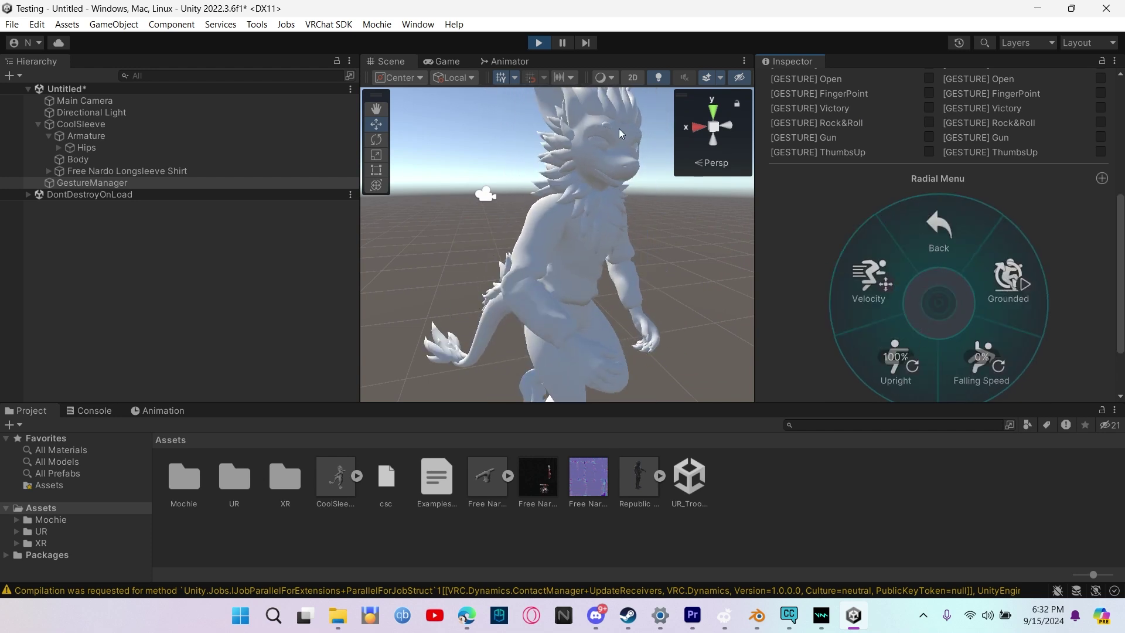
{"action": "left_click", "coordinate": [546, 41]}
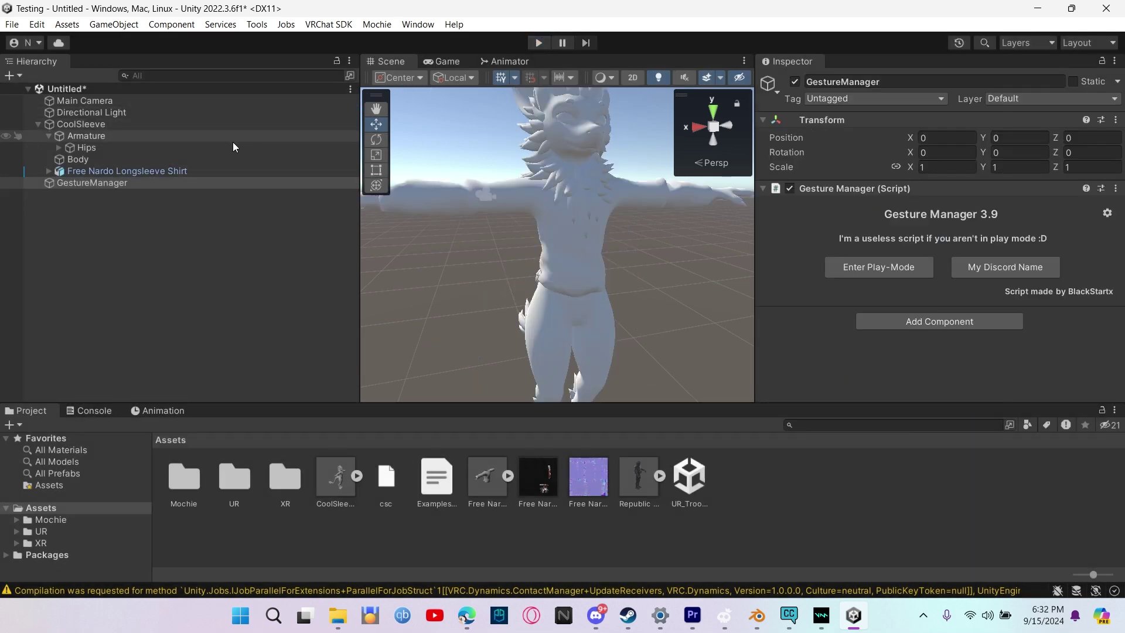
Inspect the Free Nardo Longsleeve Shirt and its fit on the whole avatar in the Scene view.
{"action": "left_click", "coordinate": [184, 172]}
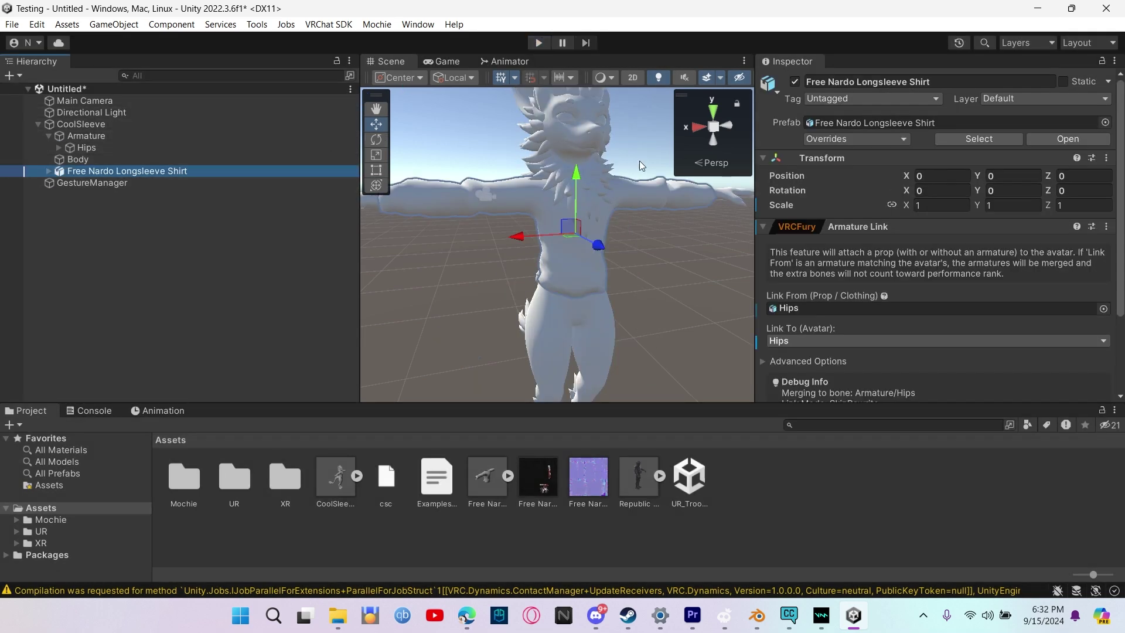
{"action": "left_click", "coordinate": [627, 223], "text": "alt"}
{"action": "scroll", "coordinate": [626, 223], "scroll_direction": "down", "scroll_amount": 6, "text": "alt"}
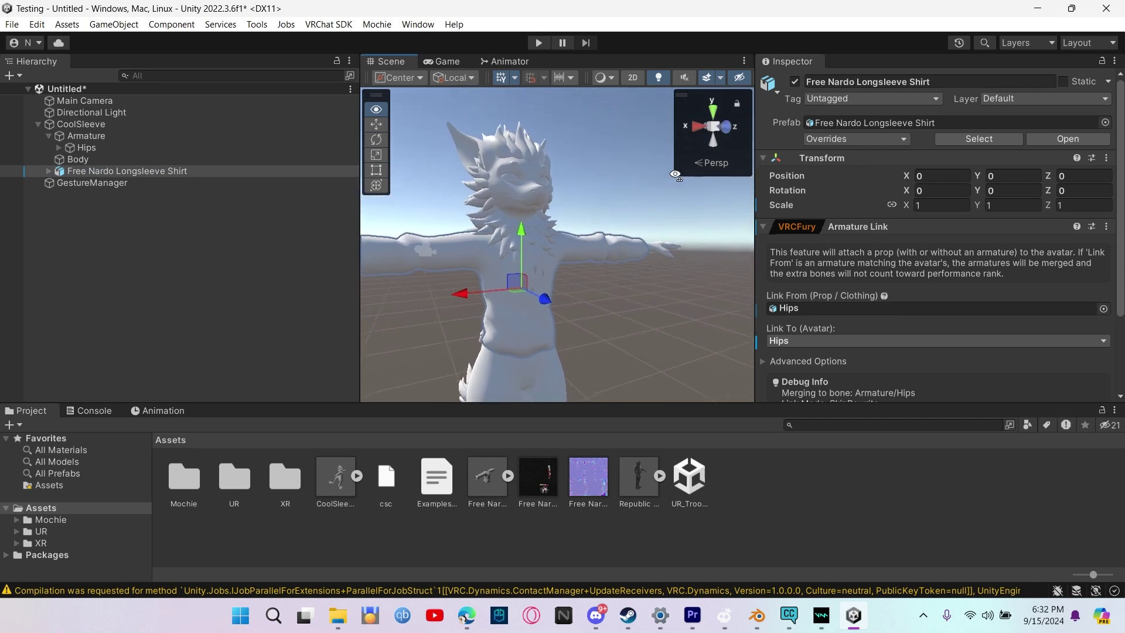
{"action": "left_click_drag", "start_coordinate": [643, 202], "coordinate": [647, 212], "text": "alt"}
{"action": "left_click", "coordinate": [647, 212]}
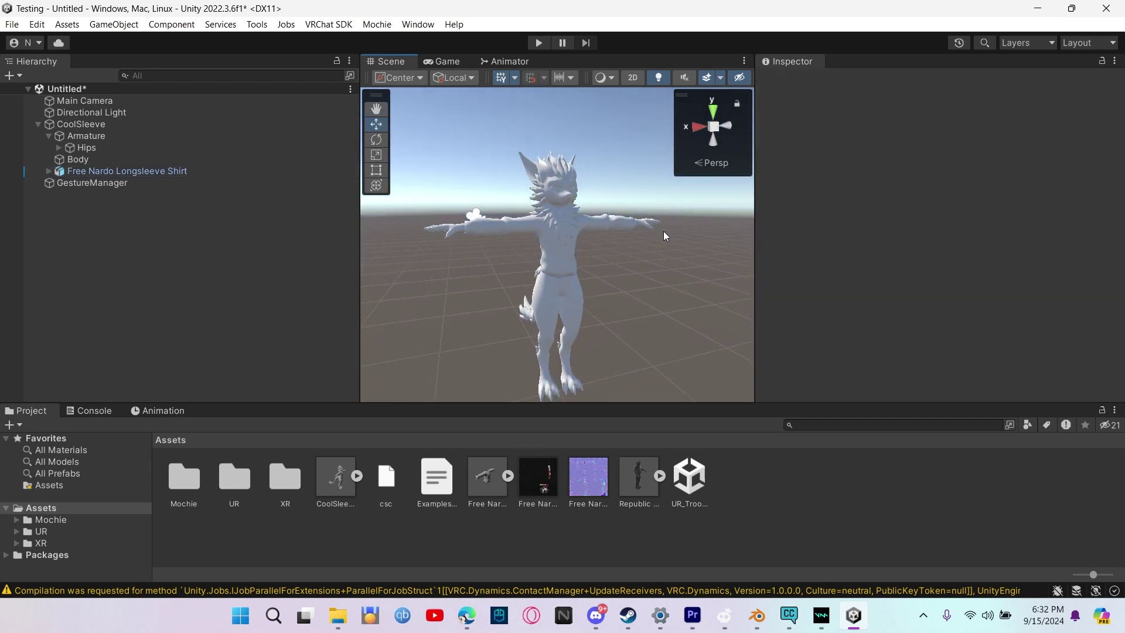